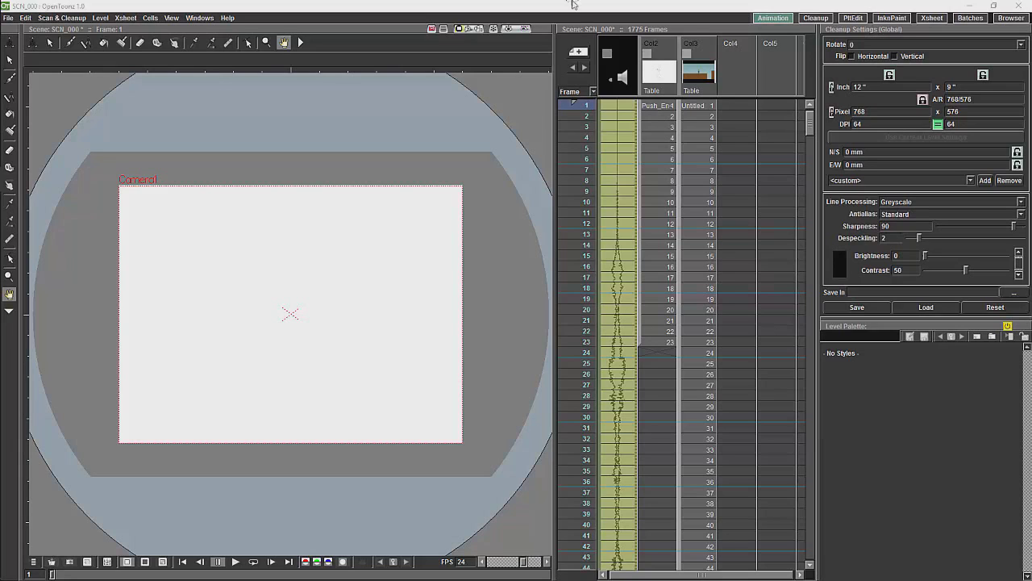
- Add a Background > Checkerboard effect as a new column in Col4
{"action": "right_click", "coordinate": [734, 69]}
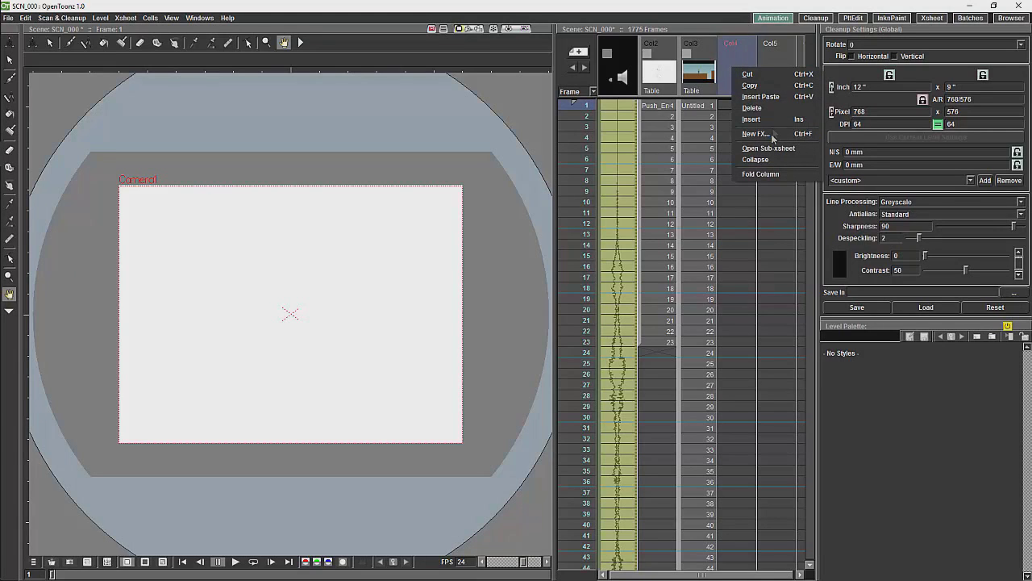
{"action": "left_click", "coordinate": [758, 134]}
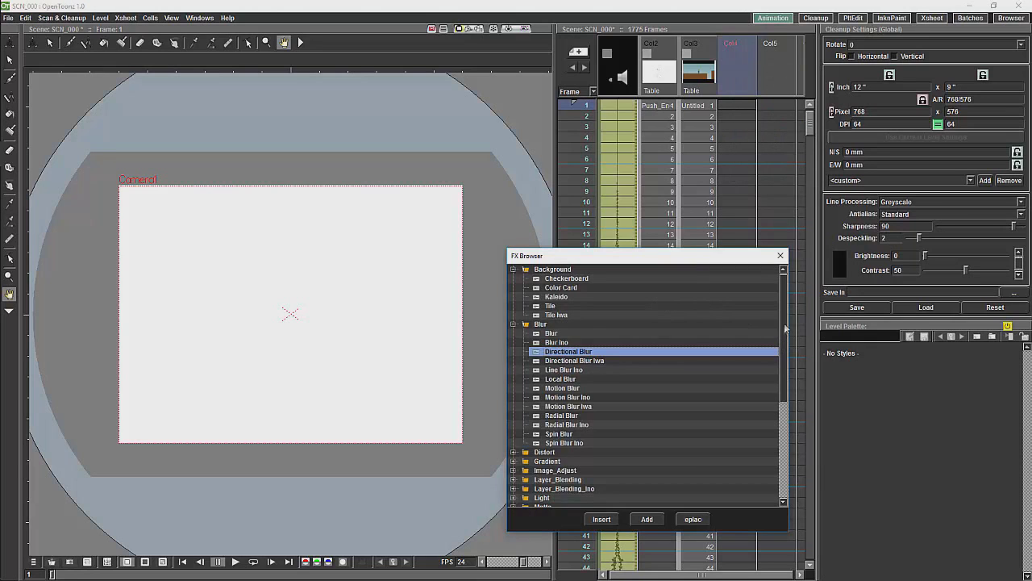
{"action": "left_click", "coordinate": [568, 278]}
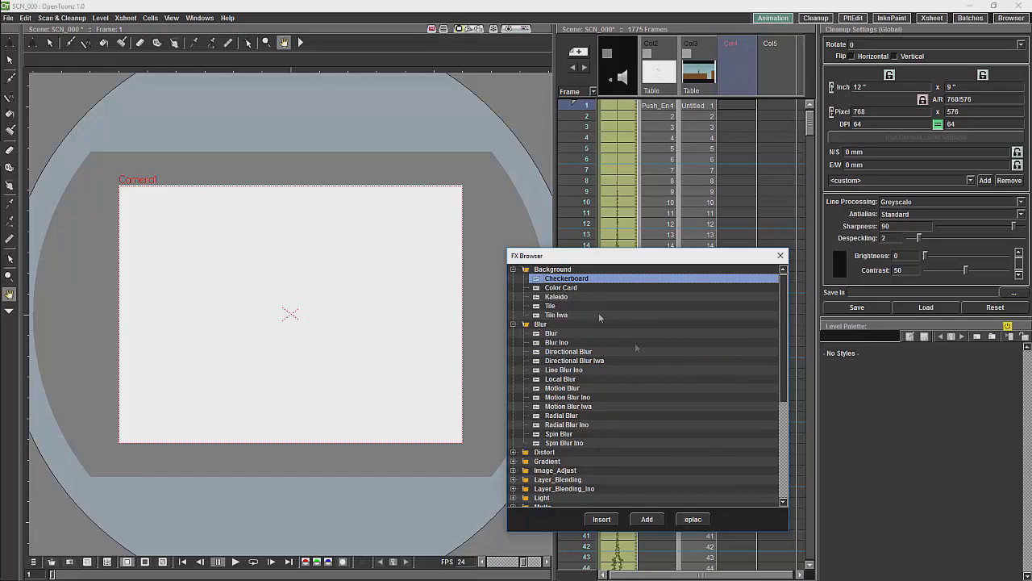
{"action": "left_click", "coordinate": [647, 518]}
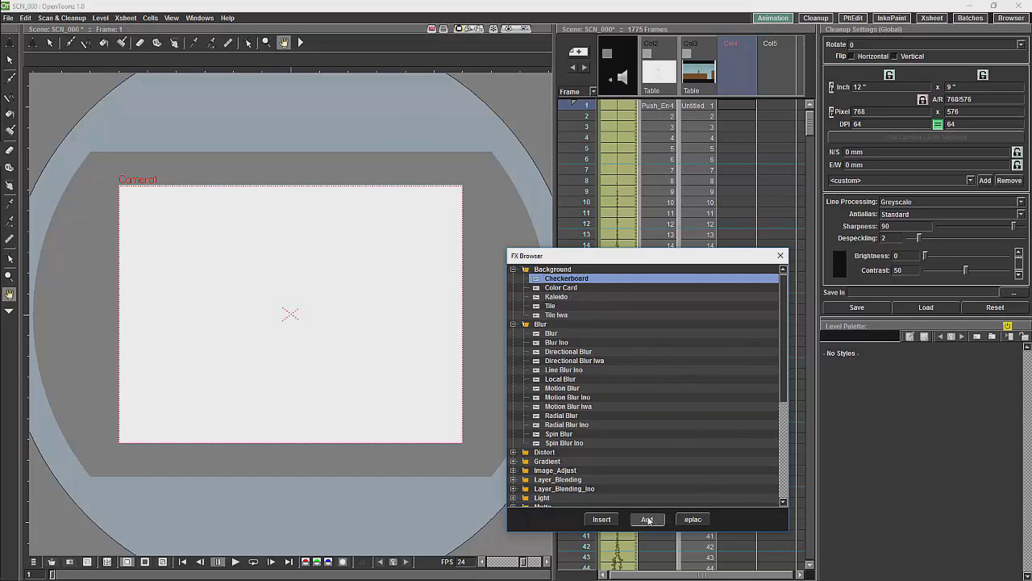
{"action": "left_click", "coordinate": [780, 257]}
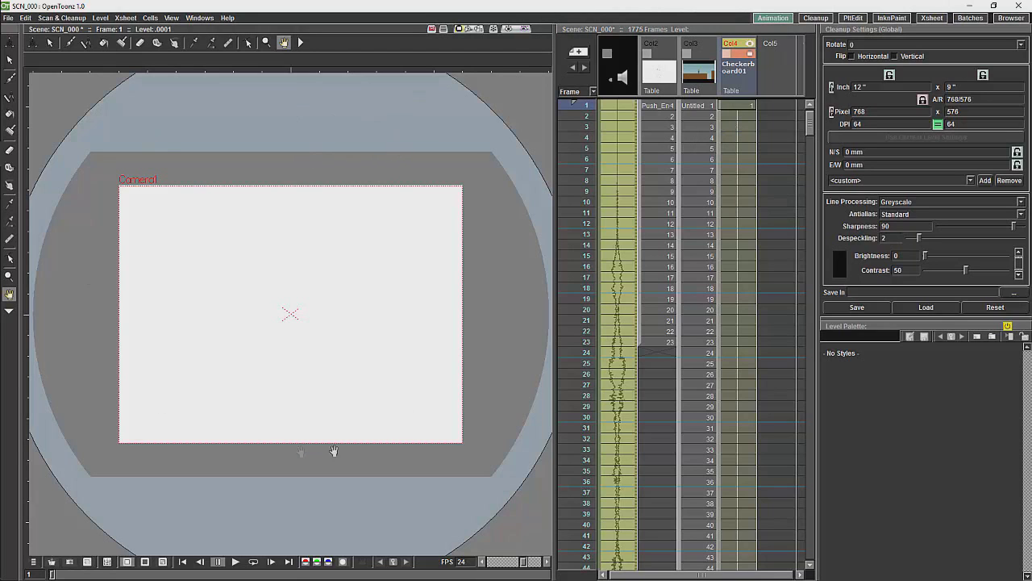
- Toggle the viewer's rendered preview on and off to check the checkerboard
{"action": "left_click", "coordinate": [525, 30]}
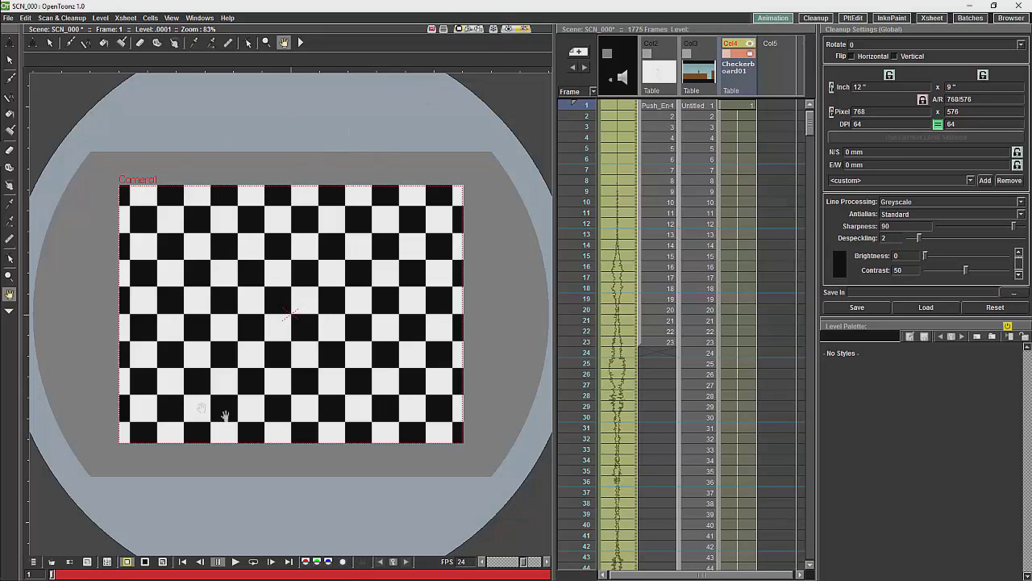
{"action": "left_click", "coordinate": [504, 31]}
{"action": "left_click", "coordinate": [524, 30]}
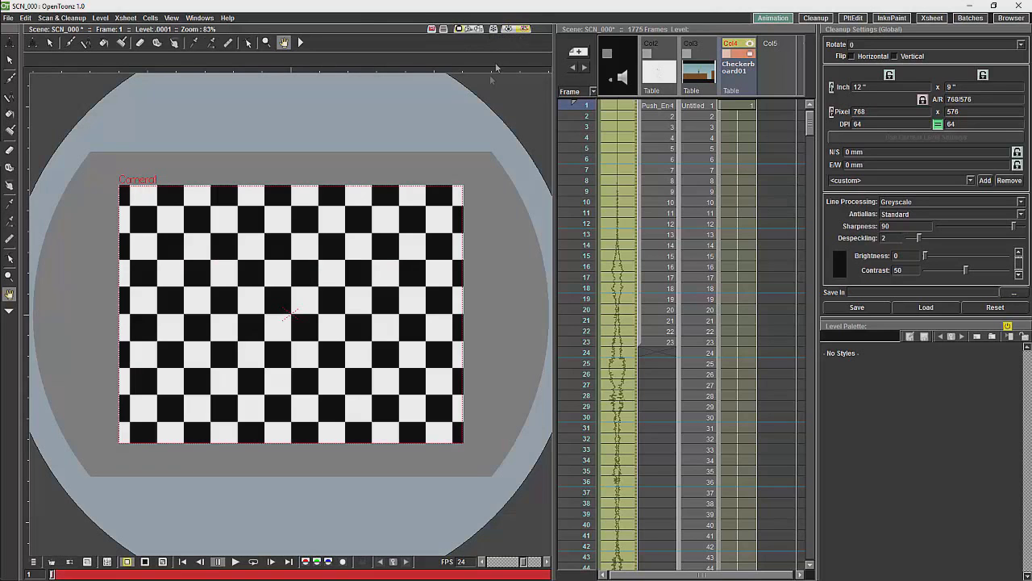
{"action": "left_click", "coordinate": [525, 30]}
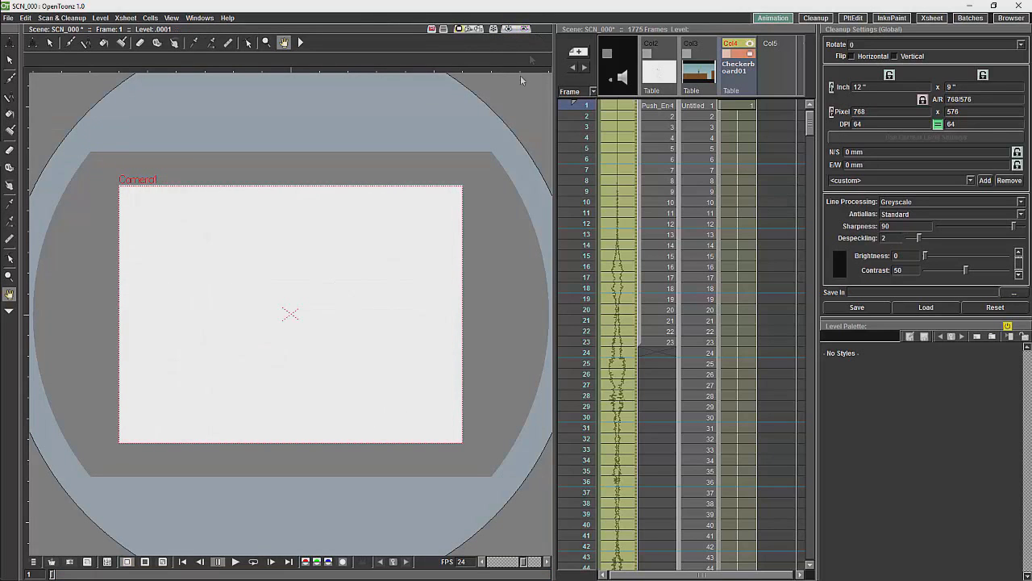
- Delete the Checkerboard column and float the Cleanup Settings panel
{"action": "right_click", "coordinate": [747, 74]}
{"action": "left_click", "coordinate": [771, 114]}
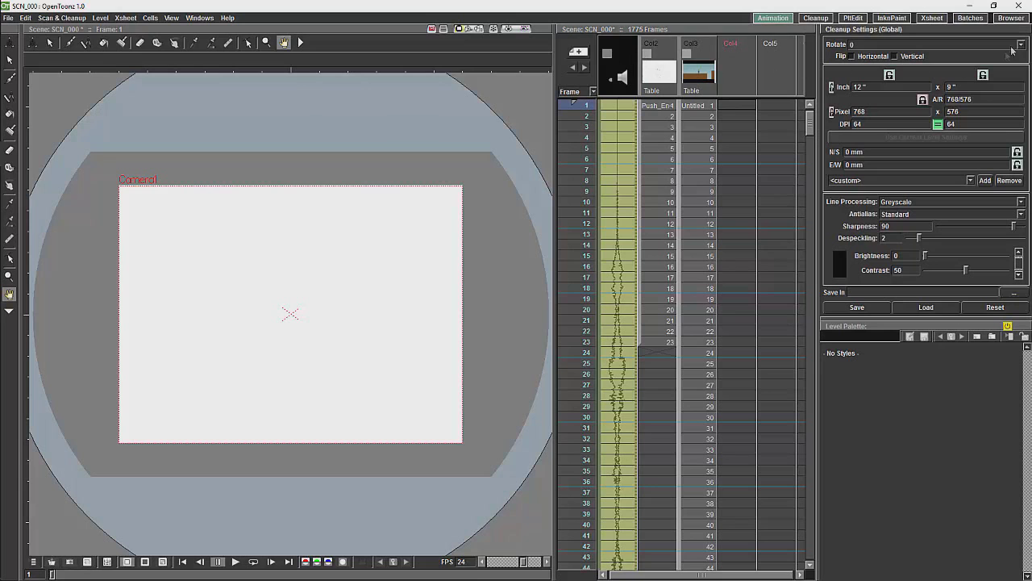
{"action": "left_click_drag", "start_coordinate": [960, 34], "coordinate": [671, 136]}
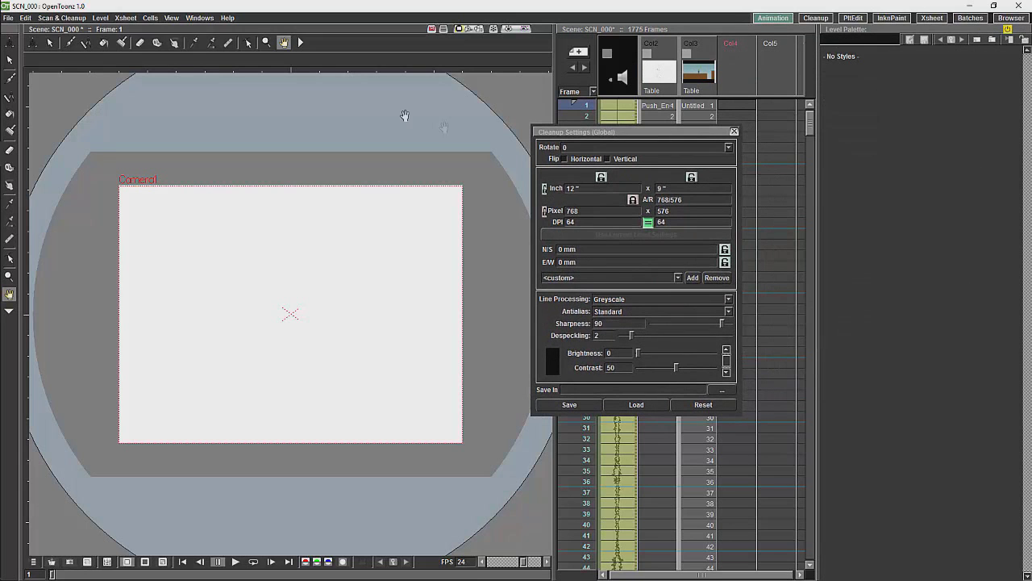
- Dock a taller Level Strip above the Level Palette and close Cleanup Settings
{"action": "left_click", "coordinate": [199, 17]}
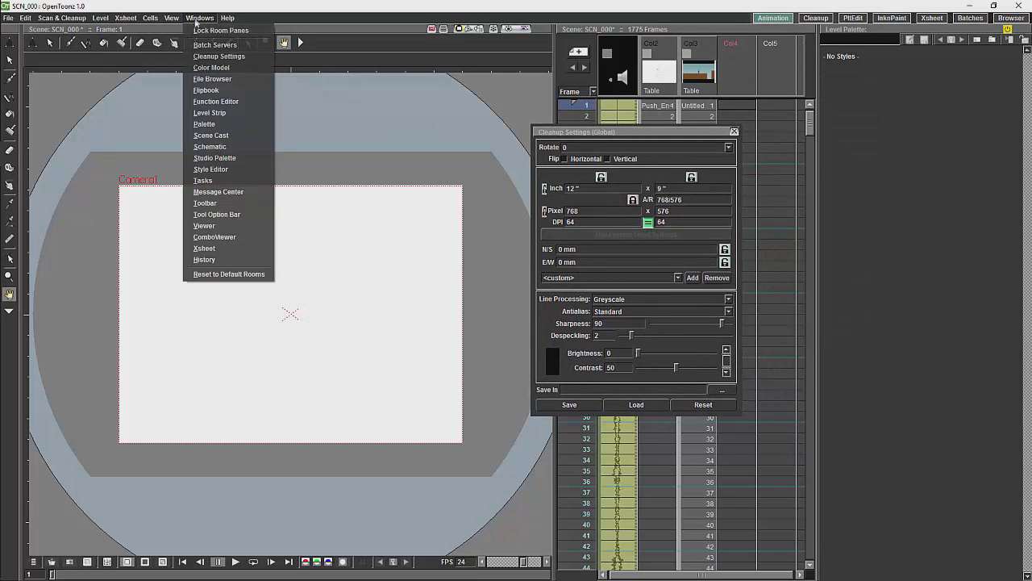
{"action": "left_click", "coordinate": [218, 113]}
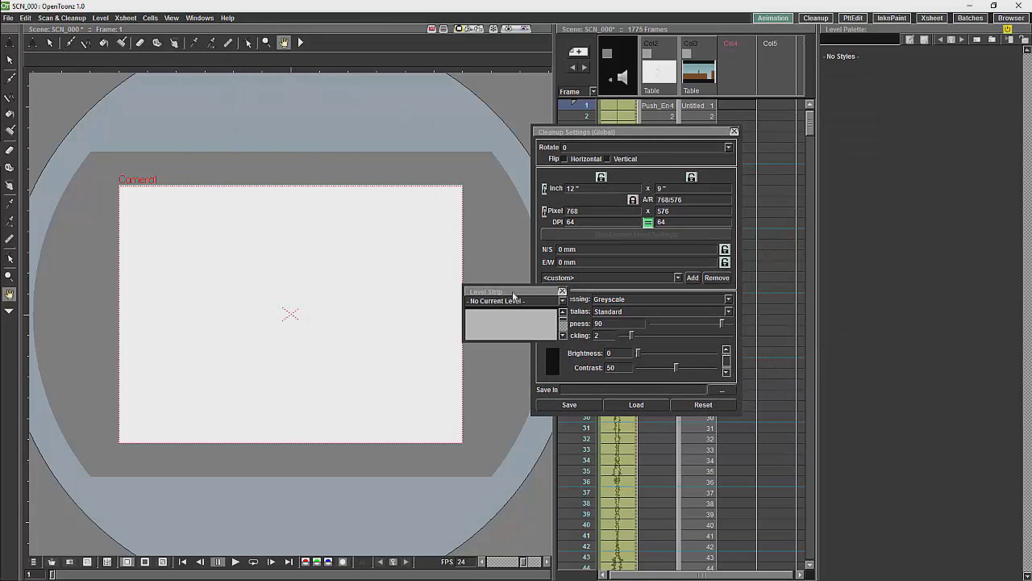
{"action": "left_click_drag", "start_coordinate": [519, 294], "coordinate": [916, 58]}
{"action": "left_click_drag", "start_coordinate": [905, 332], "coordinate": [905, 371]}
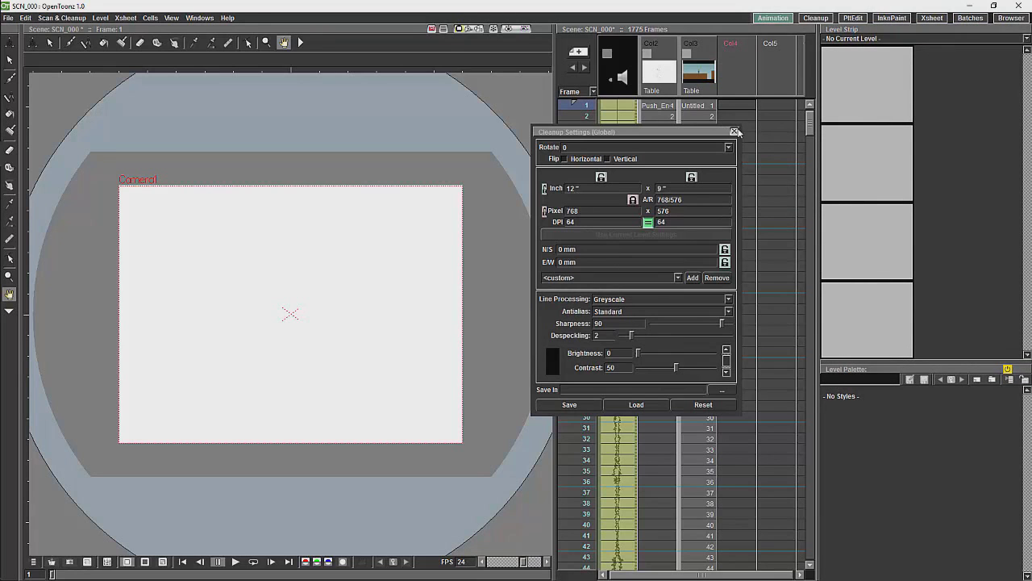
{"action": "left_click", "coordinate": [734, 131]}
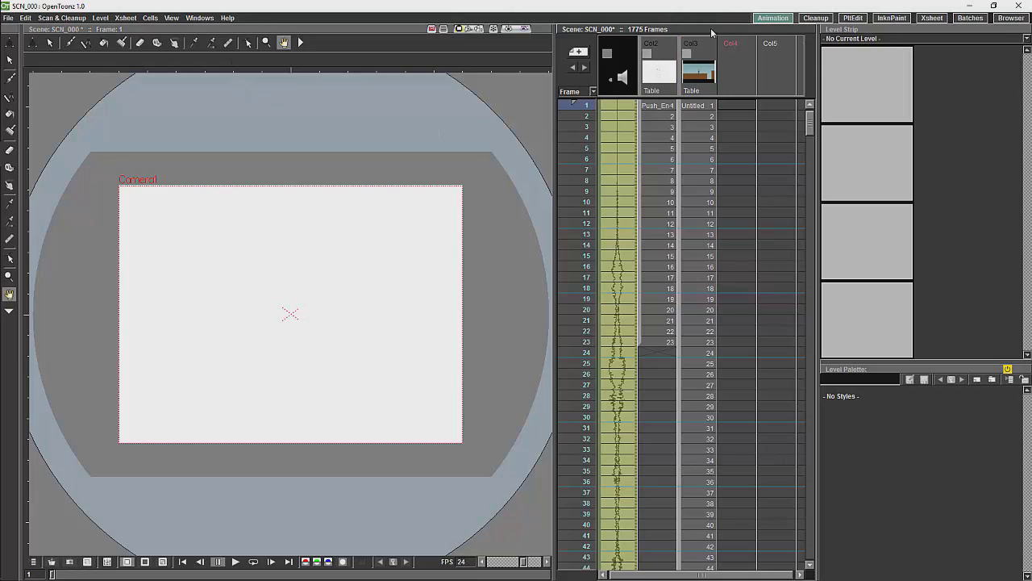
- Maximize the Xsheet to fill the window and move the current frame to 19
{"action": "key", "text": "grave"}
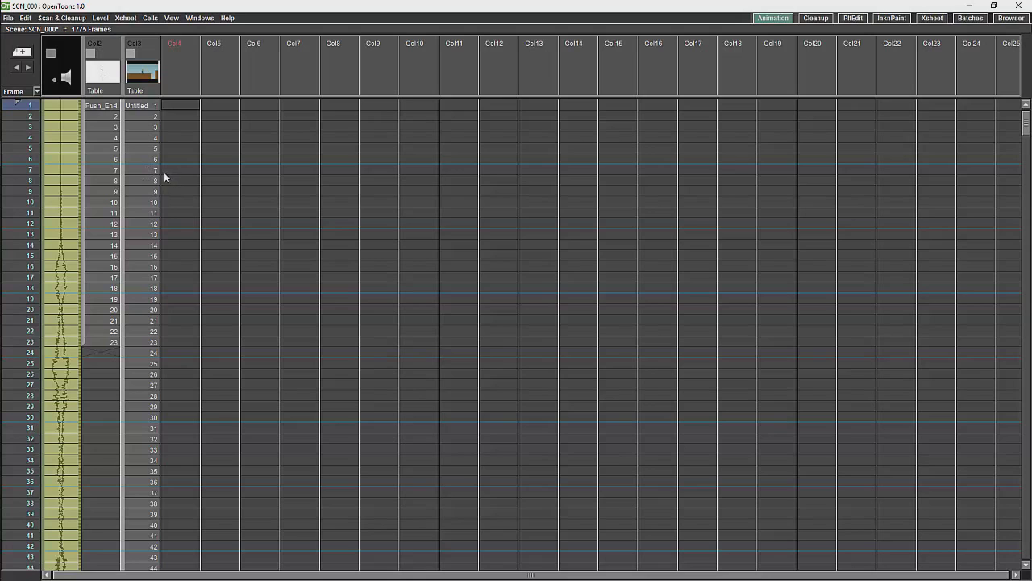
{"action": "left_click", "coordinate": [80, 105]}
{"action": "mouse_move", "coordinate": [21, 114]}
{"action": "left_mouse_down"}
{"action": "mouse_move", "coordinate": [24, 255]}
{"action": "mouse_move", "coordinate": [24, 164]}
{"action": "mouse_move", "coordinate": [25, 213]}
{"action": "left_mouse_up"}
{"action": "left_click_drag", "start_coordinate": [24, 253], "coordinate": [23, 299]}
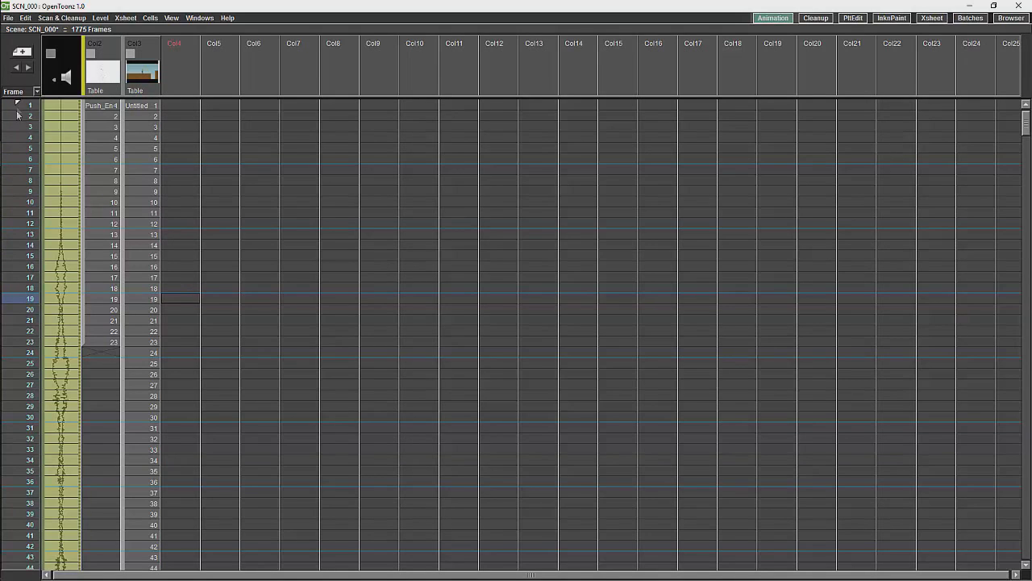
- Set the playback range markers to span frames 11 through 22
{"action": "right_click", "coordinate": [15, 219]}
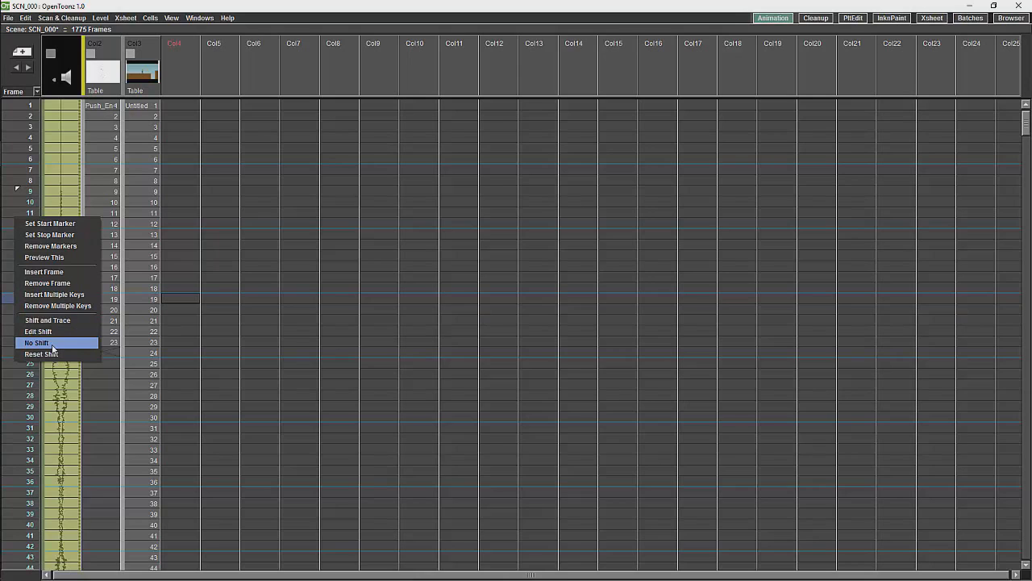
{"action": "left_click", "coordinate": [60, 240]}
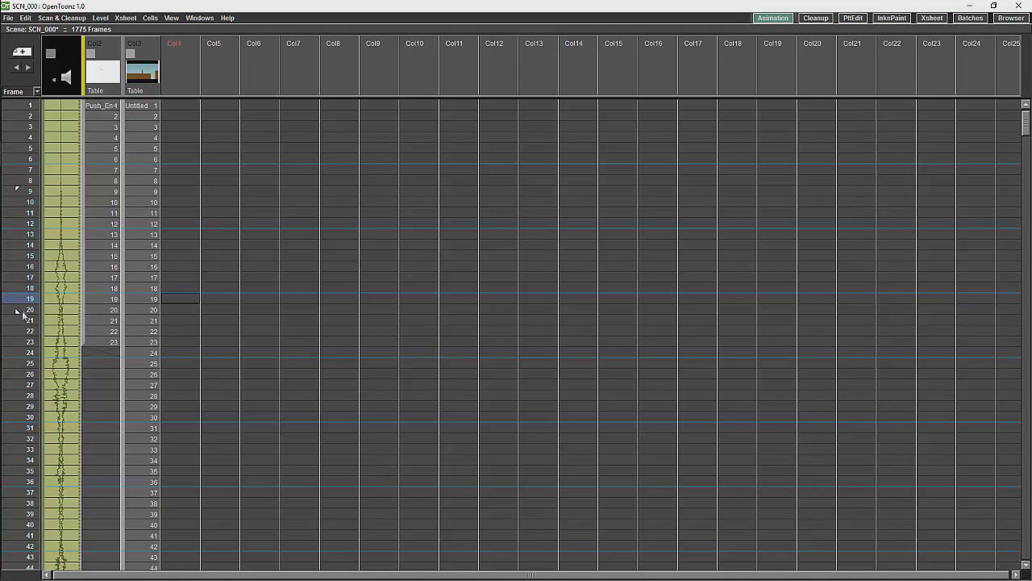
{"action": "mouse_move", "coordinate": [22, 313]}
{"action": "left_mouse_down"}
{"action": "mouse_move", "coordinate": [24, 327]}
{"action": "mouse_move", "coordinate": [28, 224]}
{"action": "mouse_move", "coordinate": [24, 317]}
{"action": "left_mouse_up"}
{"action": "mouse_move", "coordinate": [16, 190]}
{"action": "left_mouse_down"}
{"action": "mouse_move", "coordinate": [19, 207]}
{"action": "mouse_move", "coordinate": [17, 108]}
{"action": "mouse_move", "coordinate": [17, 211]}
{"action": "left_mouse_up"}
- Select the sound column and restore the Xsheet to its normal room layout
{"action": "left_click", "coordinate": [66, 58]}
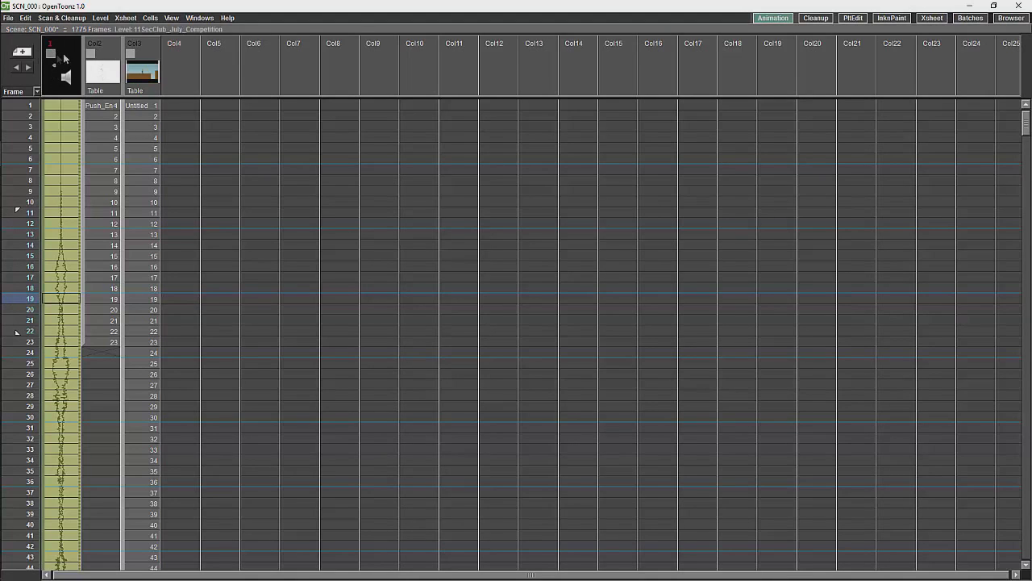
{"action": "left_click", "coordinate": [74, 46]}
{"action": "left_click", "coordinate": [77, 55]}
{"action": "key", "text": "grave"}
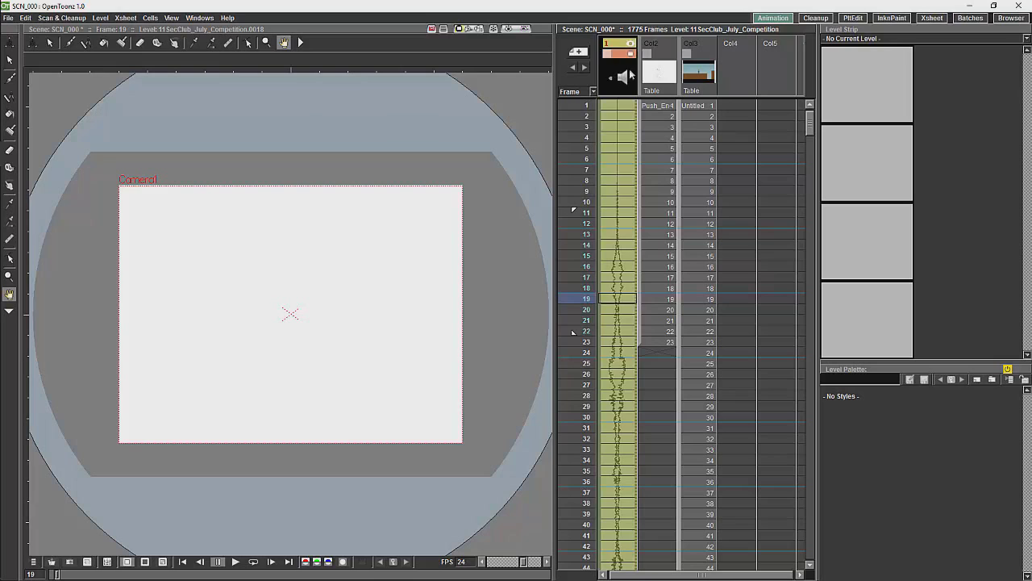
- Adjust the sound column's volume slider, then play and stop its audio
{"action": "left_click", "coordinate": [628, 80]}
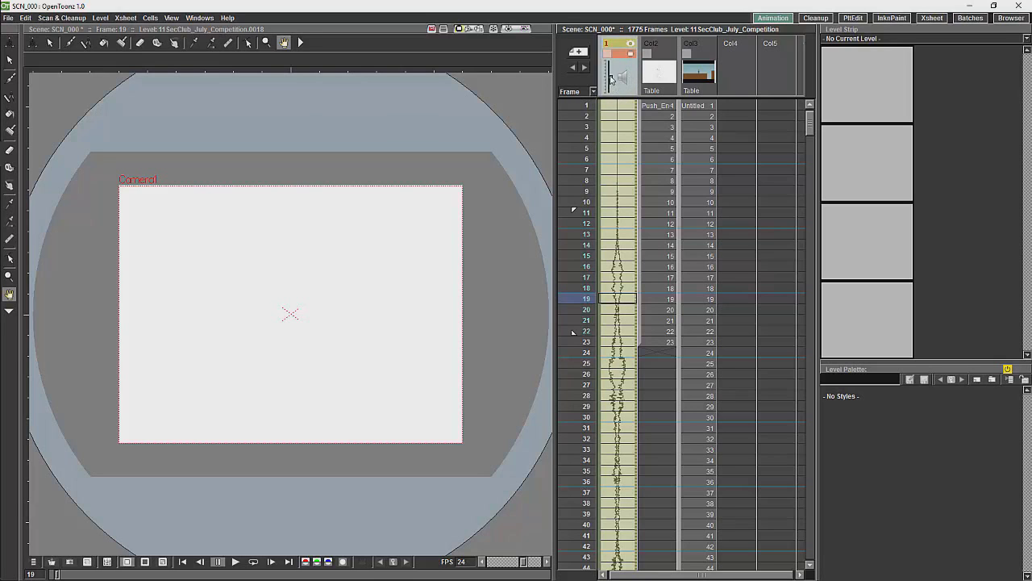
{"action": "mouse_move", "coordinate": [611, 75]}
{"action": "left_mouse_down"}
{"action": "mouse_move", "coordinate": [611, 90]}
{"action": "mouse_move", "coordinate": [611, 71]}
{"action": "mouse_move", "coordinate": [611, 87]}
{"action": "mouse_move", "coordinate": [621, 78]}
{"action": "left_mouse_up"}
{"action": "left_click", "coordinate": [622, 80]}
{"action": "left_click", "coordinate": [625, 79]}
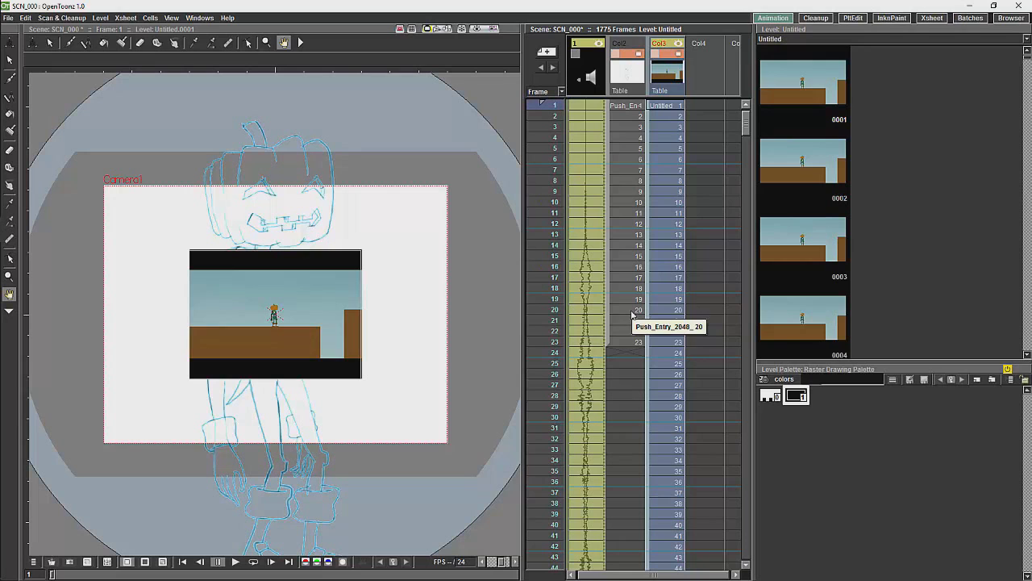
- Delete the sound column and the Untitled column
{"action": "right_click", "coordinate": [586, 94]}
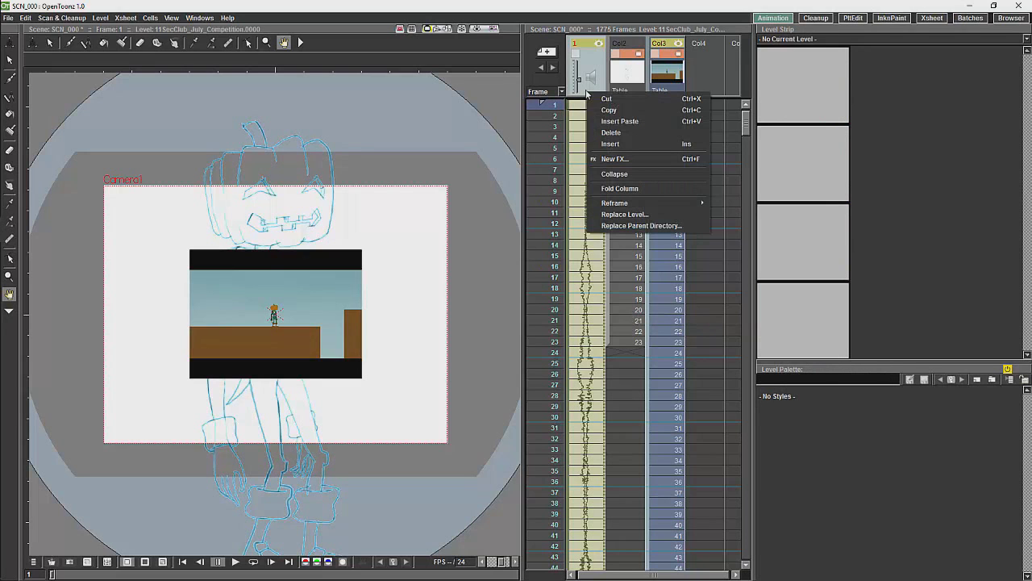
{"action": "left_click", "coordinate": [621, 132]}
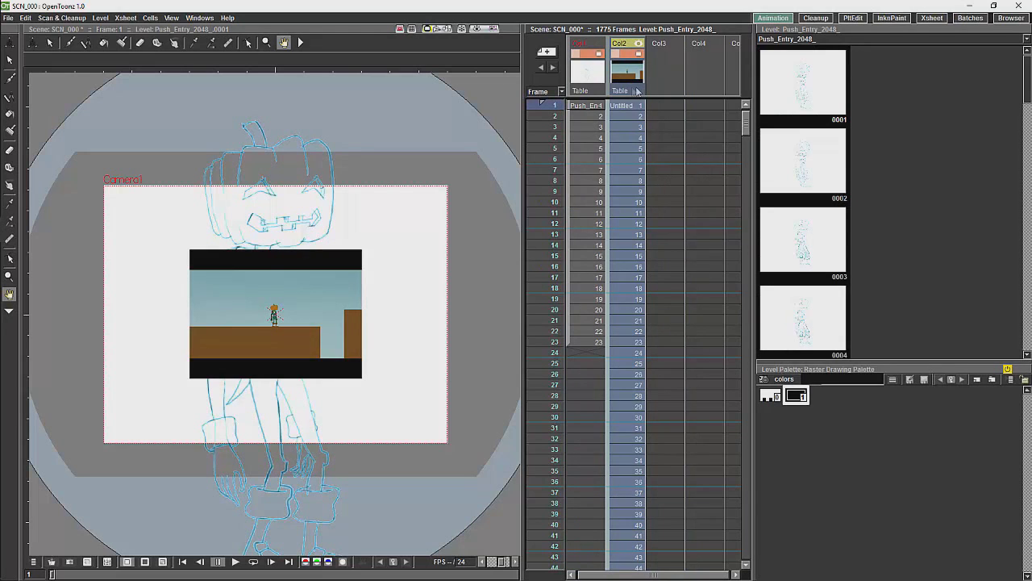
{"action": "right_click", "coordinate": [637, 91]}
{"action": "left_click", "coordinate": [669, 137]}
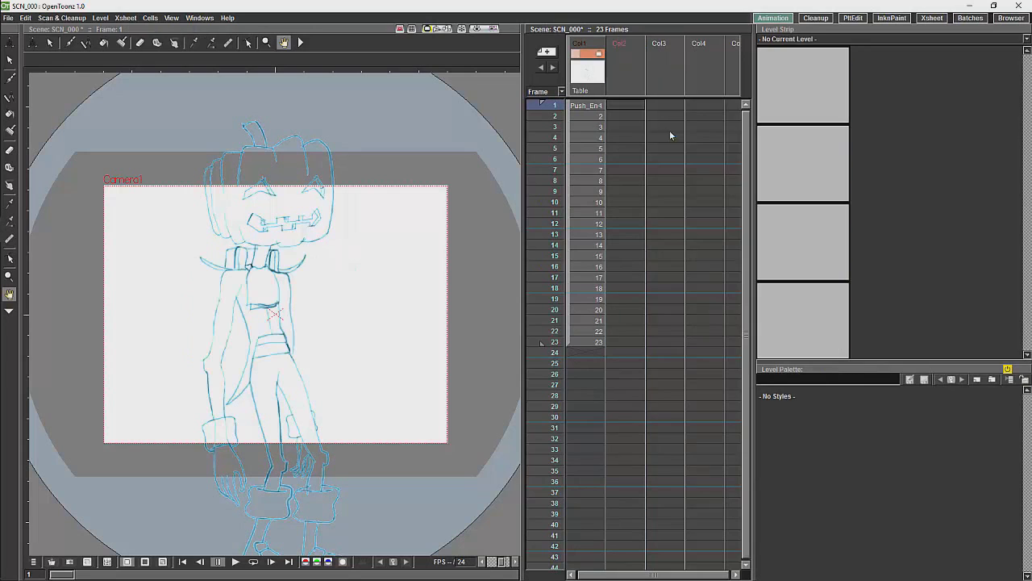
- Select the remaining drawing column's 23 cells and check the last drawing at frame 23
{"action": "left_click", "coordinate": [595, 81]}
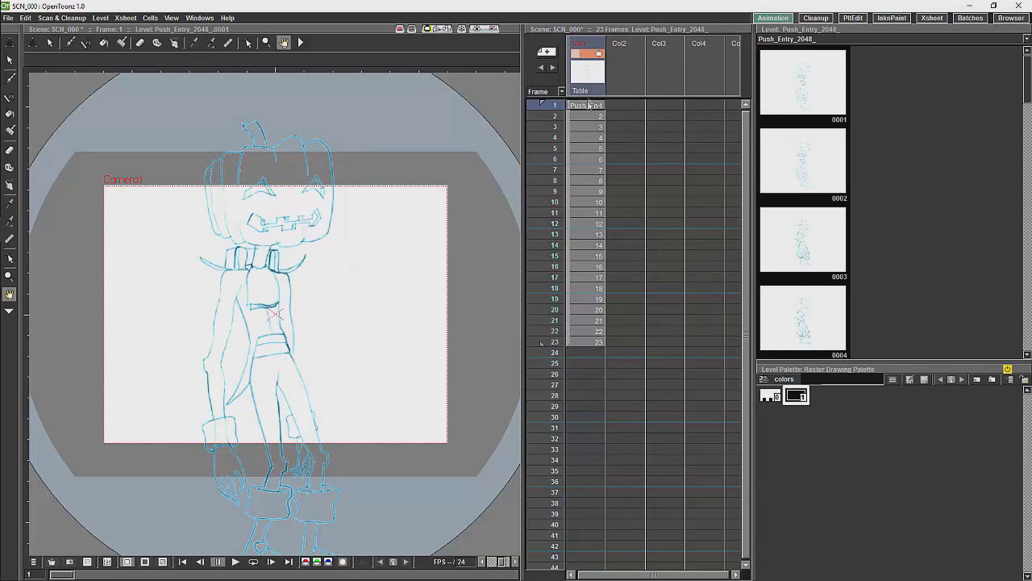
{"action": "left_click", "coordinate": [598, 47]}
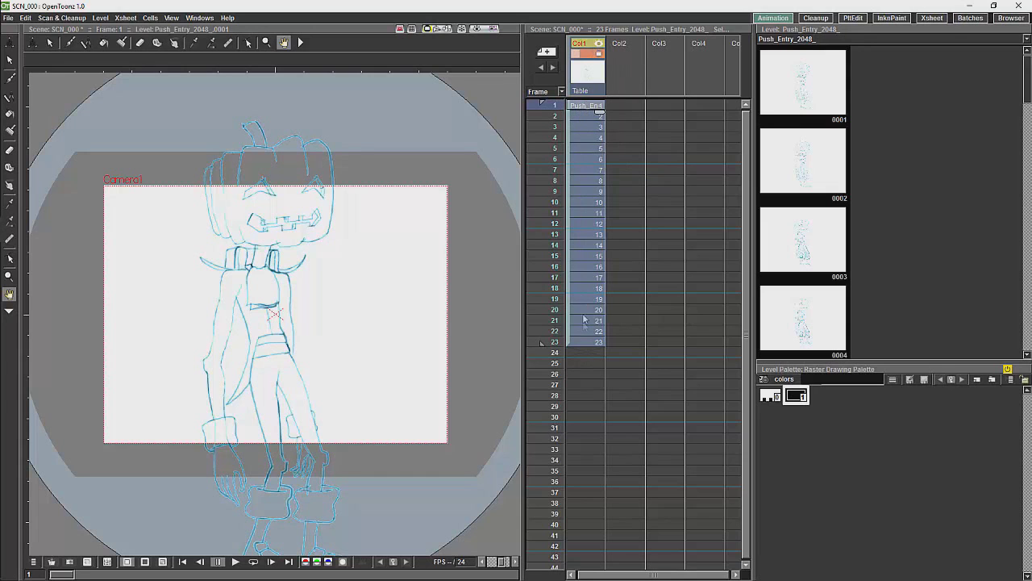
{"action": "left_click", "coordinate": [586, 343]}
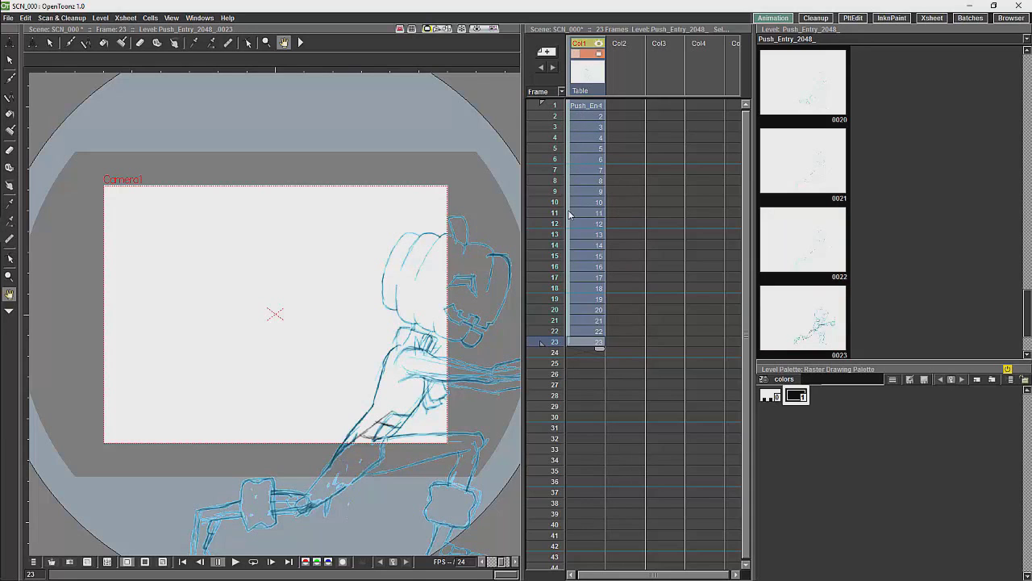
{"action": "left_click_drag", "start_coordinate": [569, 215], "coordinate": [581, 343]}
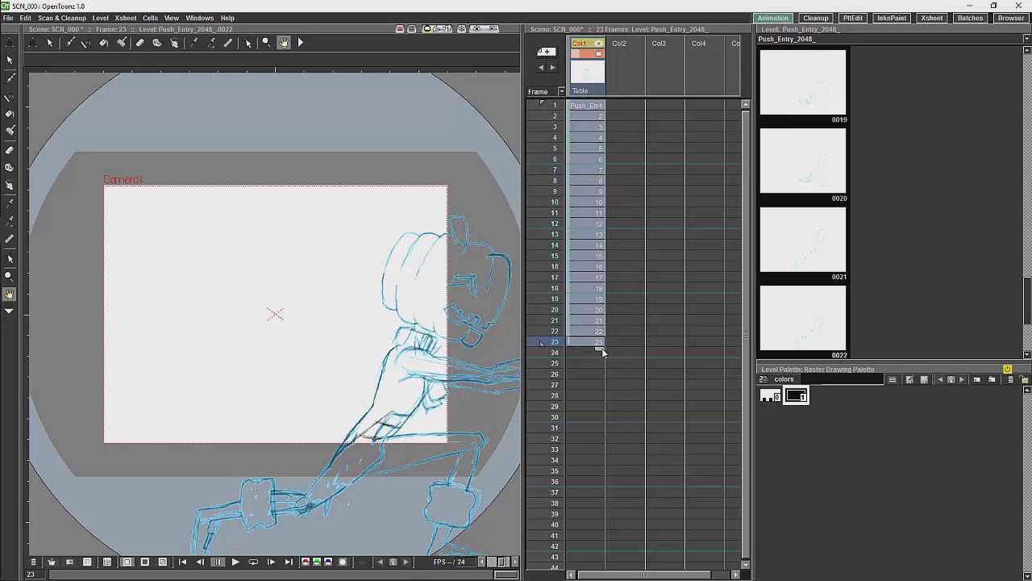
{"action": "mouse_move", "coordinate": [601, 352]}
{"action": "left_mouse_down"}
{"action": "mouse_move", "coordinate": [597, 463]}
{"action": "mouse_move", "coordinate": [597, 357]}
{"action": "left_mouse_up"}
- Rename the Push_Entry_2048_ level to Push in its Level Settings
{"action": "left_click", "coordinate": [1009, 19]}
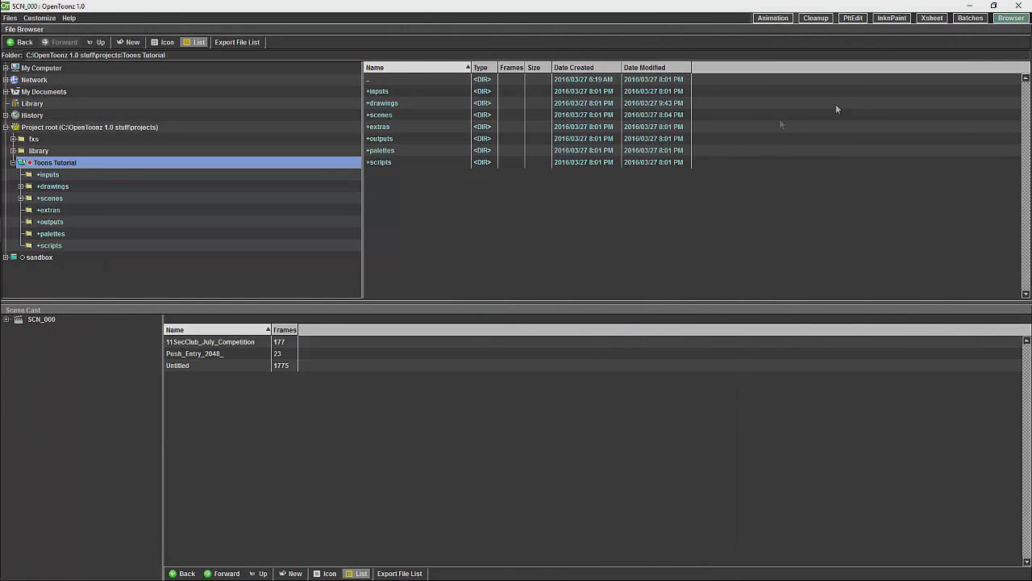
{"action": "right_click", "coordinate": [198, 356]}
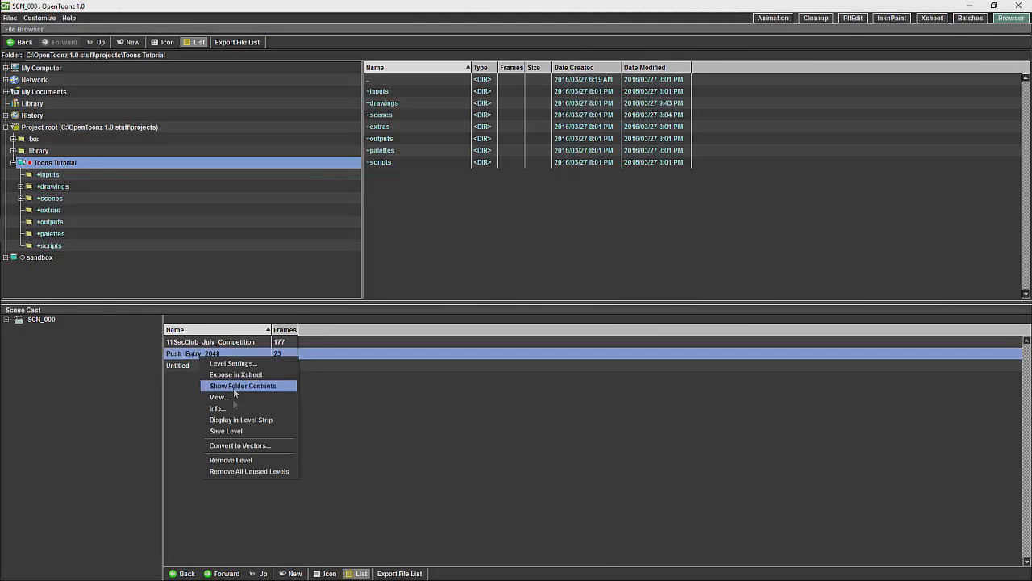
{"action": "left_click", "coordinate": [234, 363]}
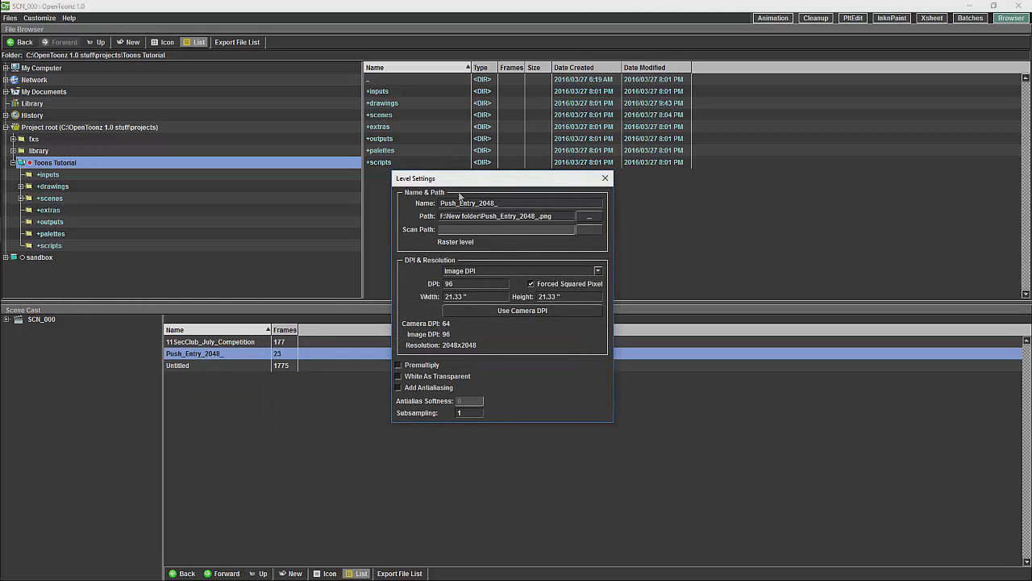
{"action": "left_click_drag", "start_coordinate": [497, 202], "coordinate": [460, 202]}
{"action": "key", "text": "BackSpace"}
{"action": "left_click", "coordinate": [609, 179]}
- Enter Push drawing 1 in Col2 at frame 1
{"action": "left_click", "coordinate": [772, 18]}
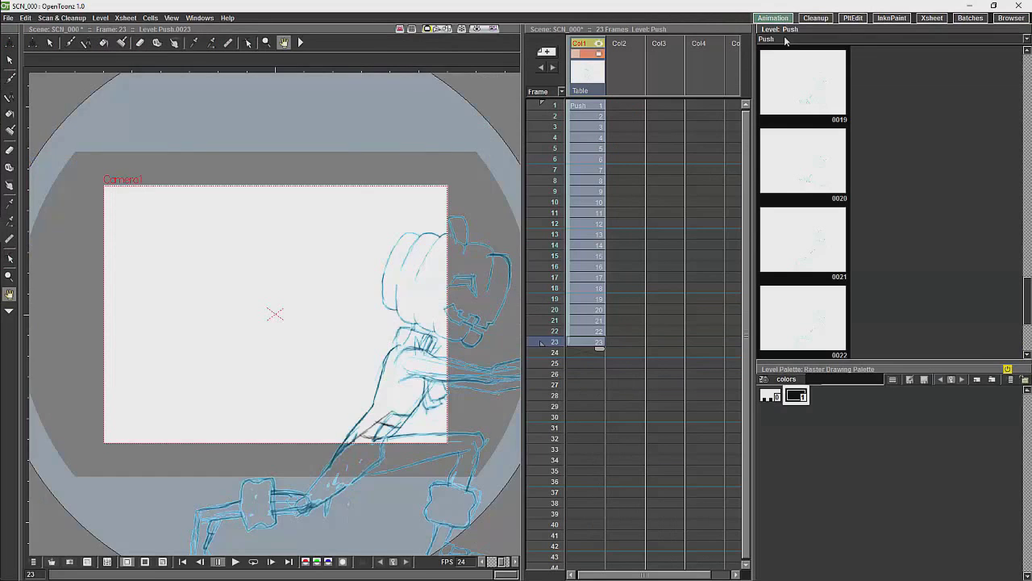
{"action": "left_click", "coordinate": [625, 108]}
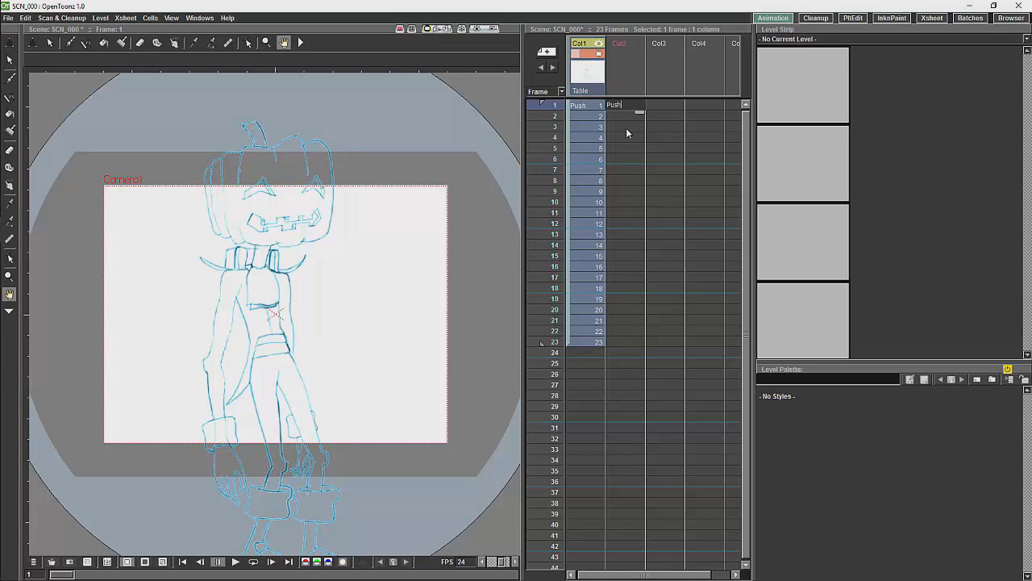
{"action": "key", "text": "Return"}
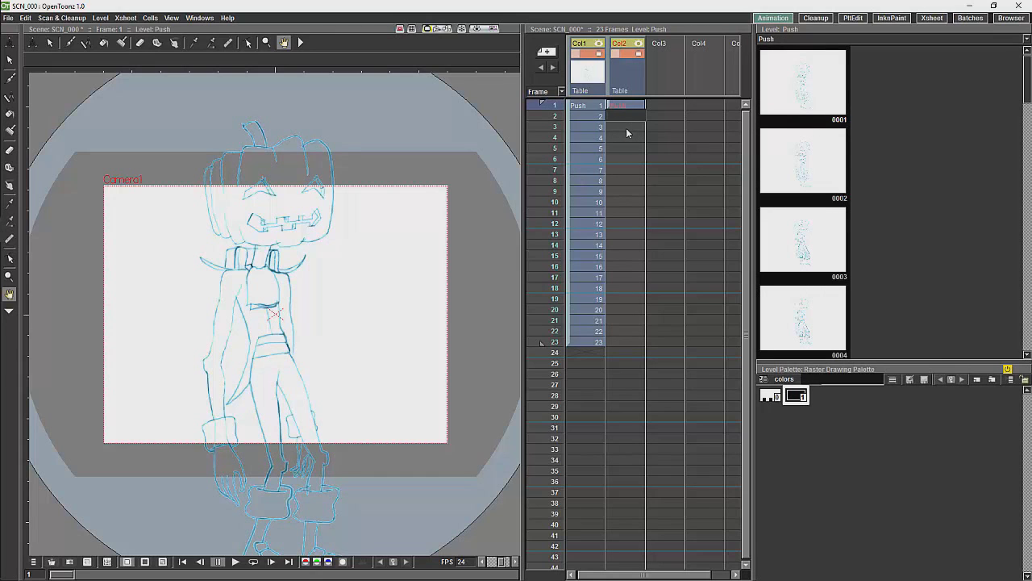
{"action": "left_click", "coordinate": [627, 128]}
{"action": "left_click", "coordinate": [632, 106]}
{"action": "double_click", "coordinate": [633, 112]}
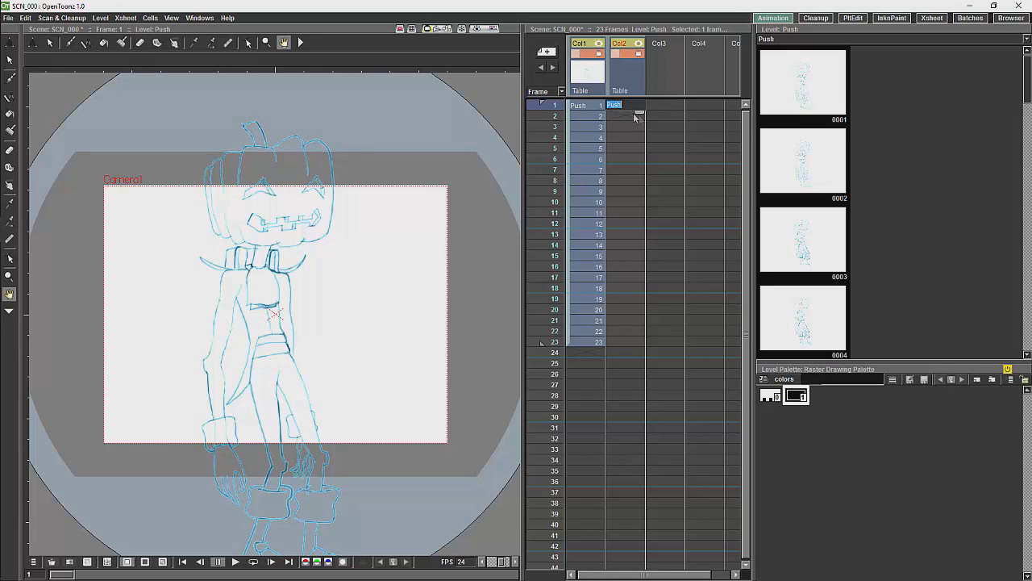
{"action": "key", "text": "Right"}
{"action": "type", "text": "1"}
{"action": "key", "text": "Return"}
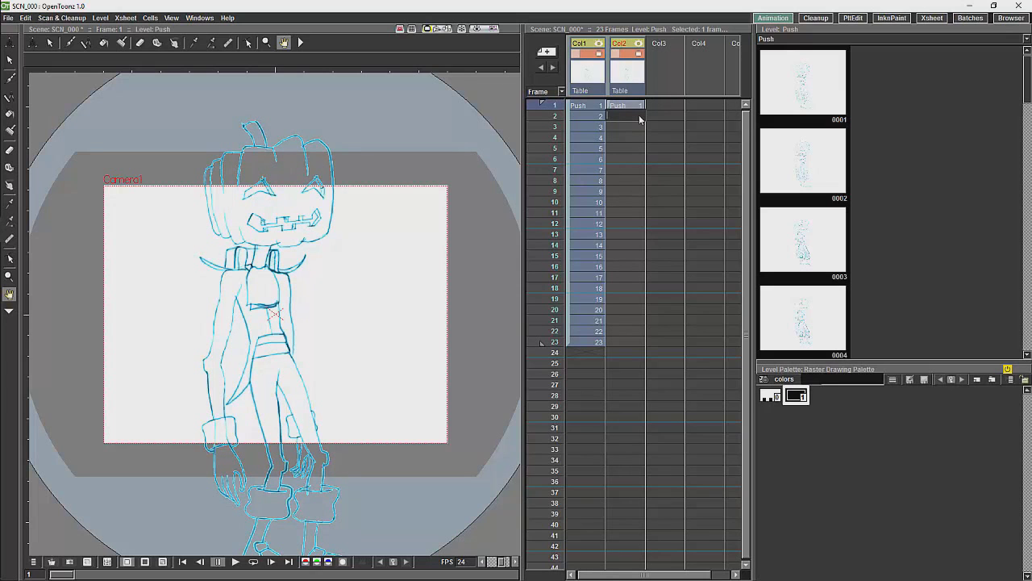
- Extend the Push 1 cell in Col2 through frame 8
{"action": "key", "text": "Right"}
{"action": "key", "text": "Down"}
{"action": "key", "text": "Down"}
{"action": "key", "text": "Down"}
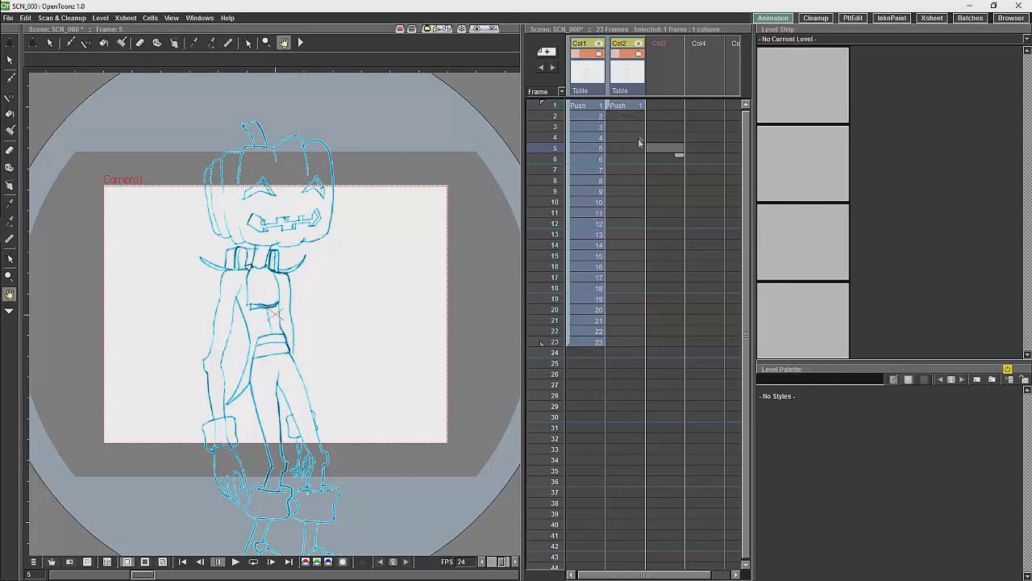
{"action": "left_click", "coordinate": [638, 113]}
{"action": "left_click_drag", "start_coordinate": [638, 113], "coordinate": [638, 194]}
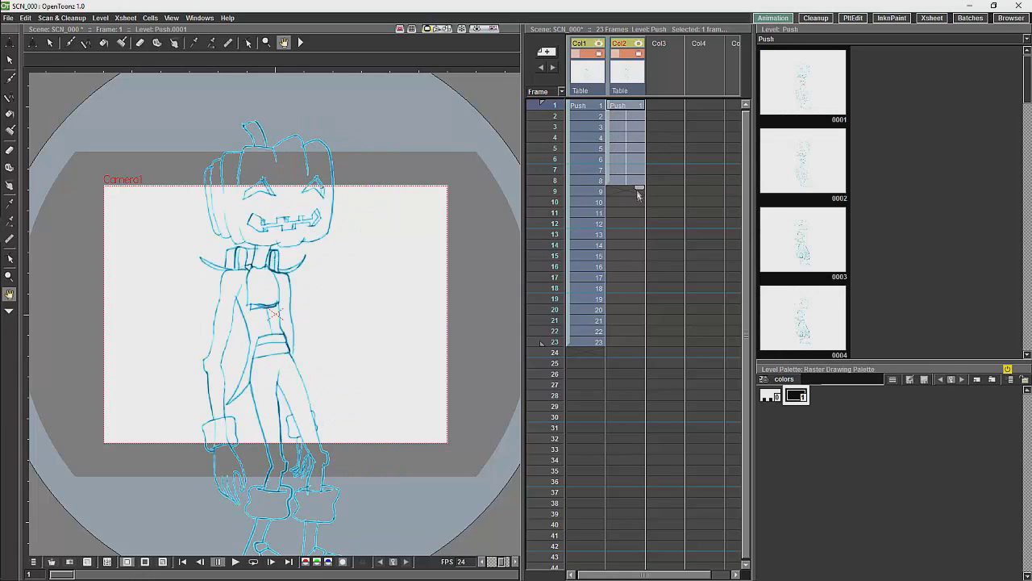
- Change Col2 frame 5 to drawing 15 and review frames 3, 5 and 7
{"action": "double_click", "coordinate": [626, 148]}
{"action": "key", "text": "Right"}
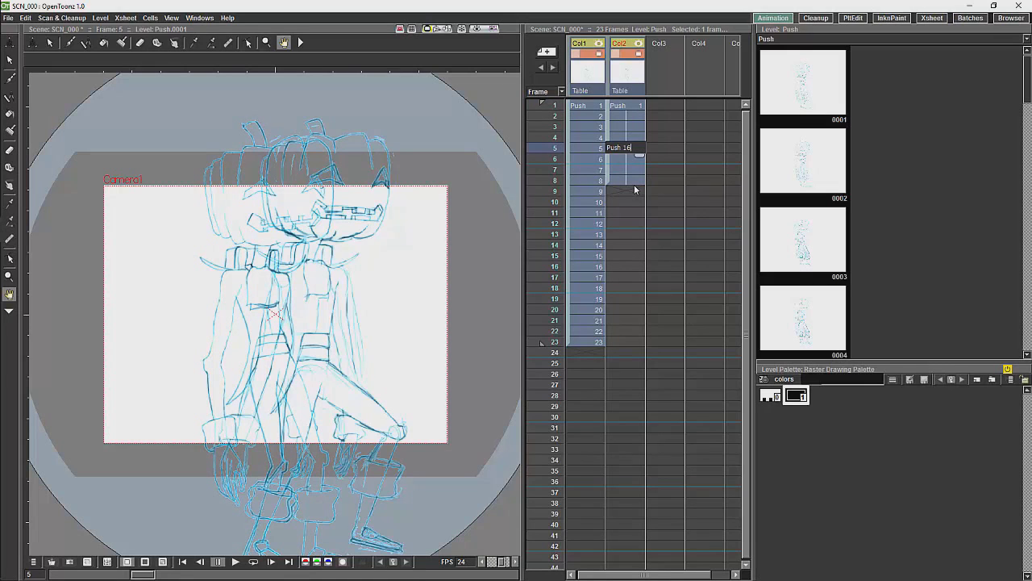
{"action": "type", "text": "6"}
{"action": "key", "text": "Return"}
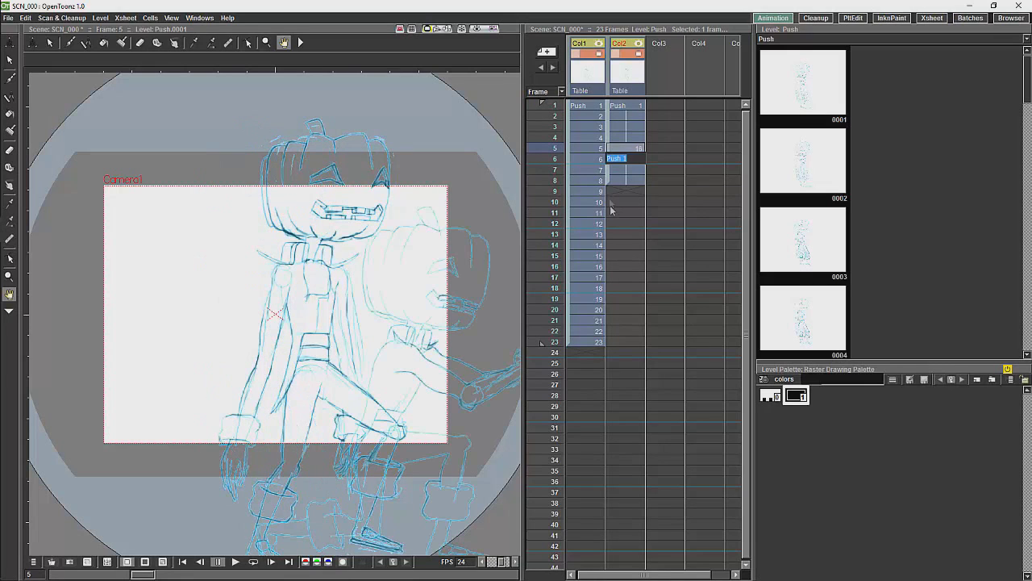
{"action": "left_click", "coordinate": [634, 128]}
{"action": "left_click", "coordinate": [636, 149]}
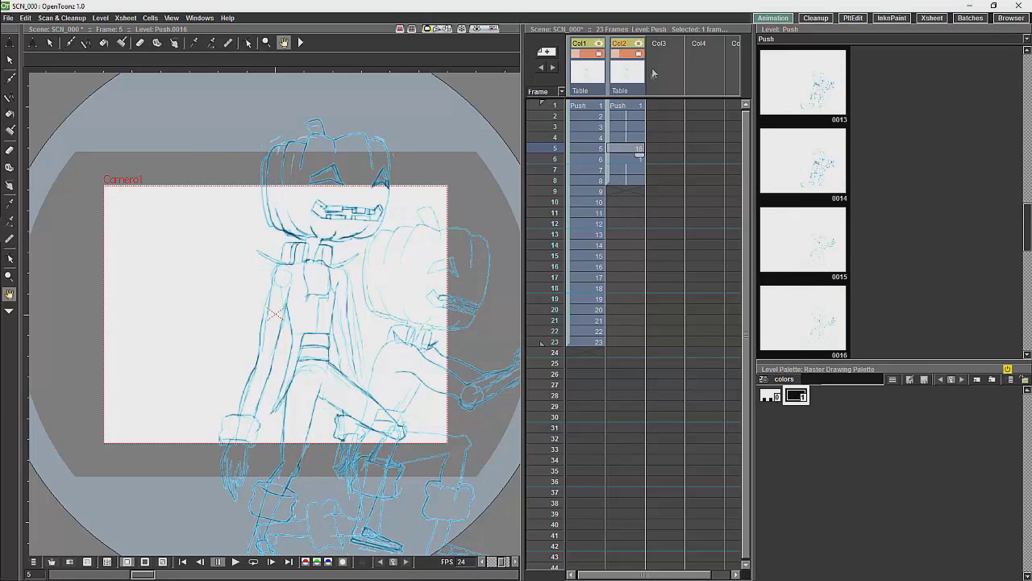
{"action": "left_click", "coordinate": [630, 169]}
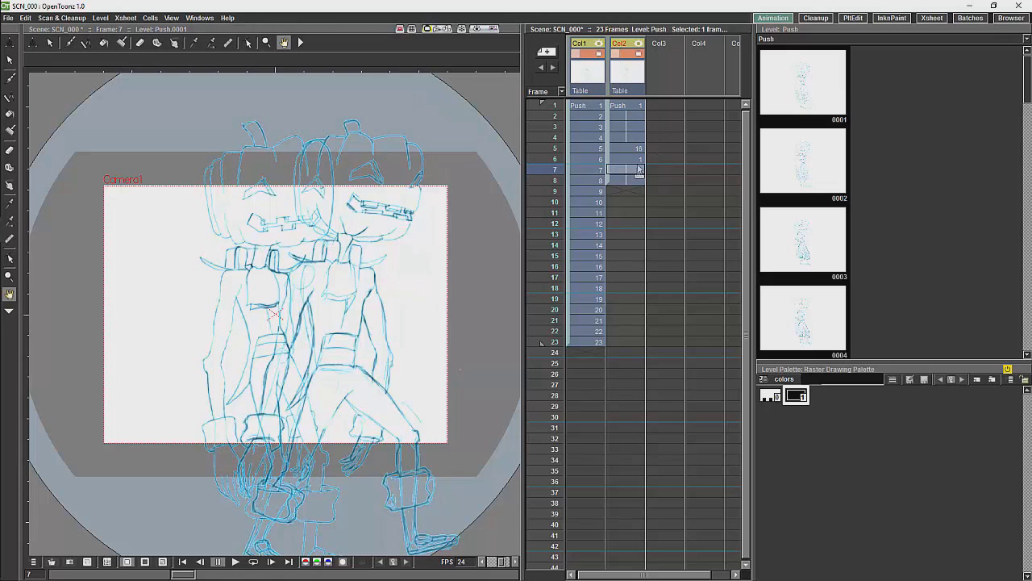
{"action": "left_click", "coordinate": [624, 127]}
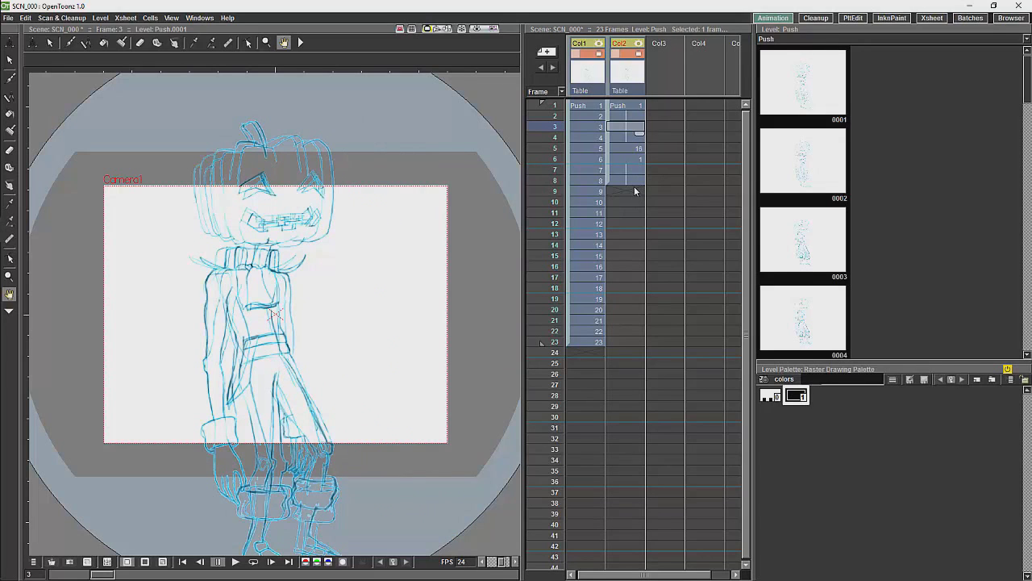
- Place Push drawings 0001–0004 in Col4 at frames 14–17
{"action": "left_click", "coordinate": [810, 100]}
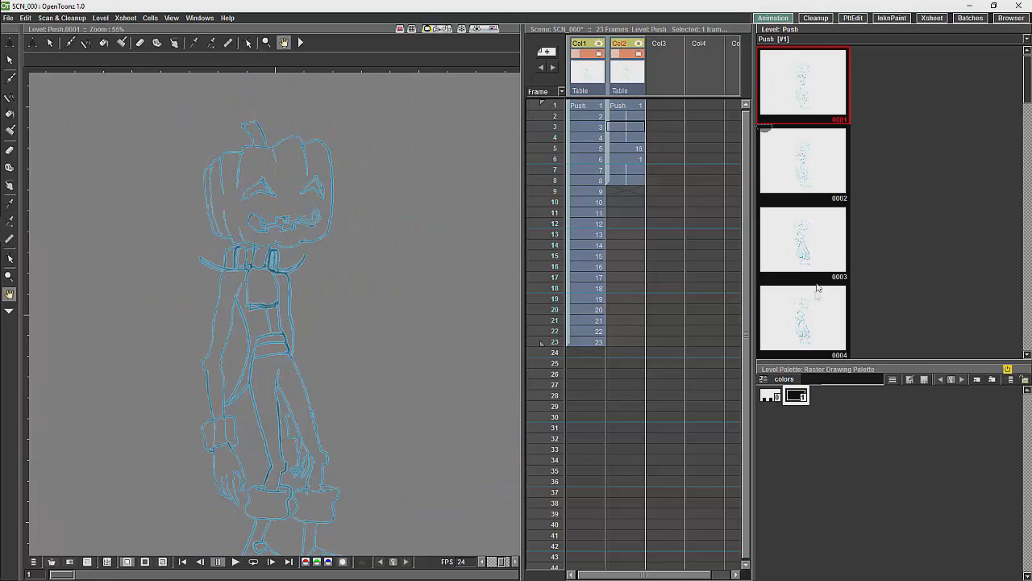
{"action": "left_click", "coordinate": [810, 329], "text": "shift"}
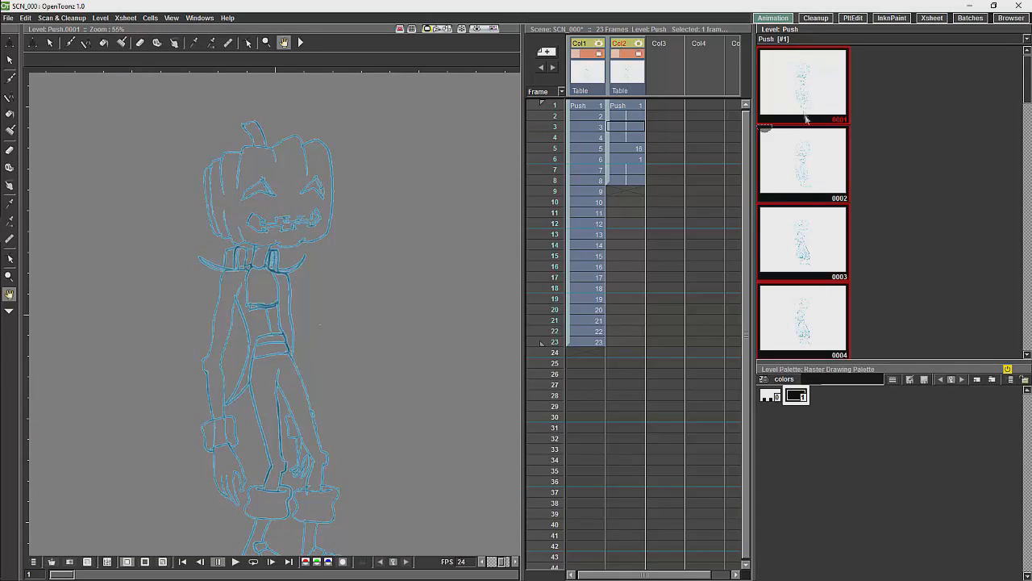
{"action": "left_click_drag", "start_coordinate": [806, 118], "coordinate": [705, 288]}
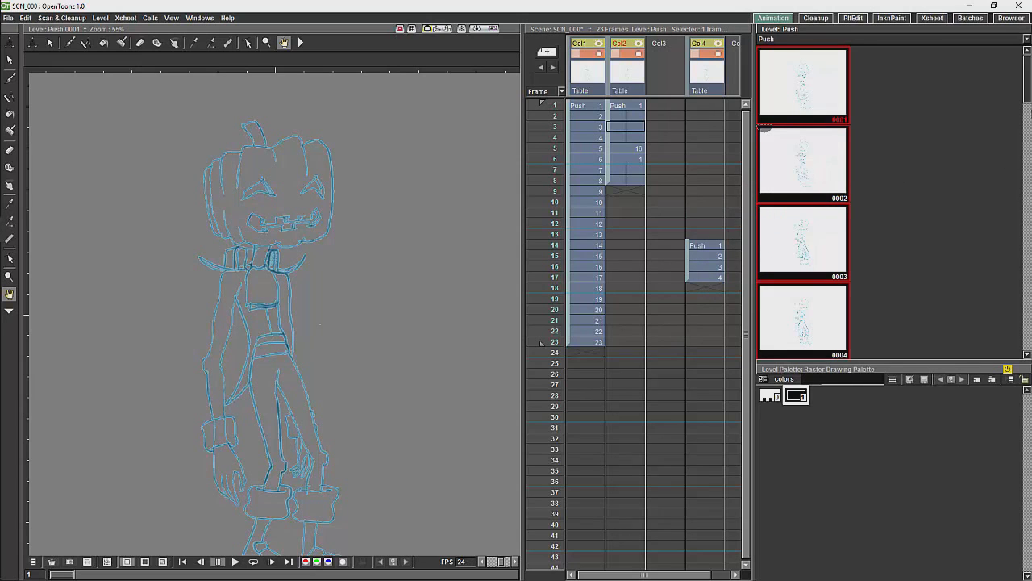
- Place Push drawings 0007–0009 in Col4 at frames 19–21
{"action": "left_click_drag", "start_coordinate": [1026, 93], "coordinate": [1023, 152]}
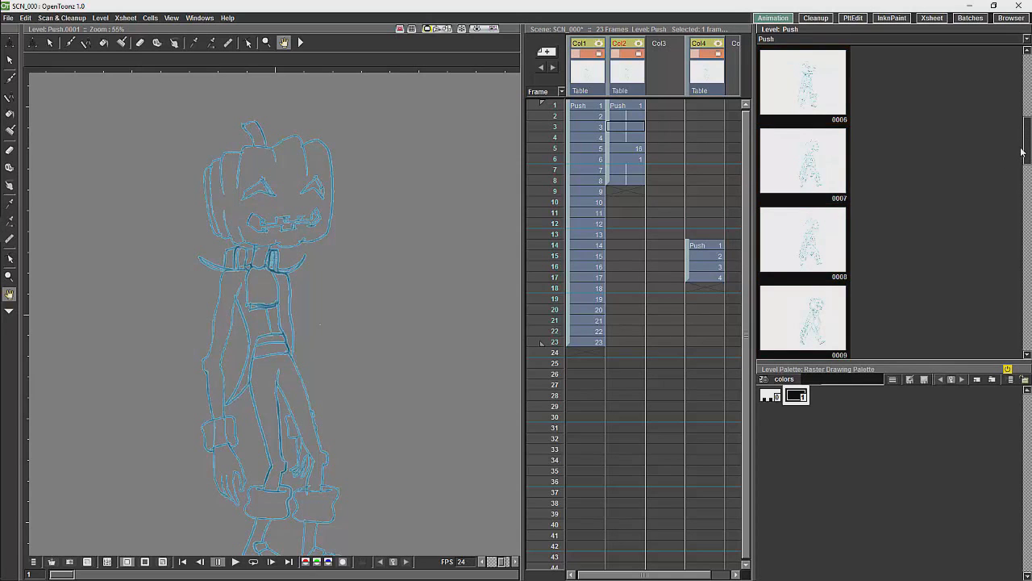
{"action": "left_click", "coordinate": [816, 161]}
{"action": "left_click", "coordinate": [804, 339], "text": "shift"}
{"action": "left_click_drag", "start_coordinate": [804, 168], "coordinate": [698, 301]}
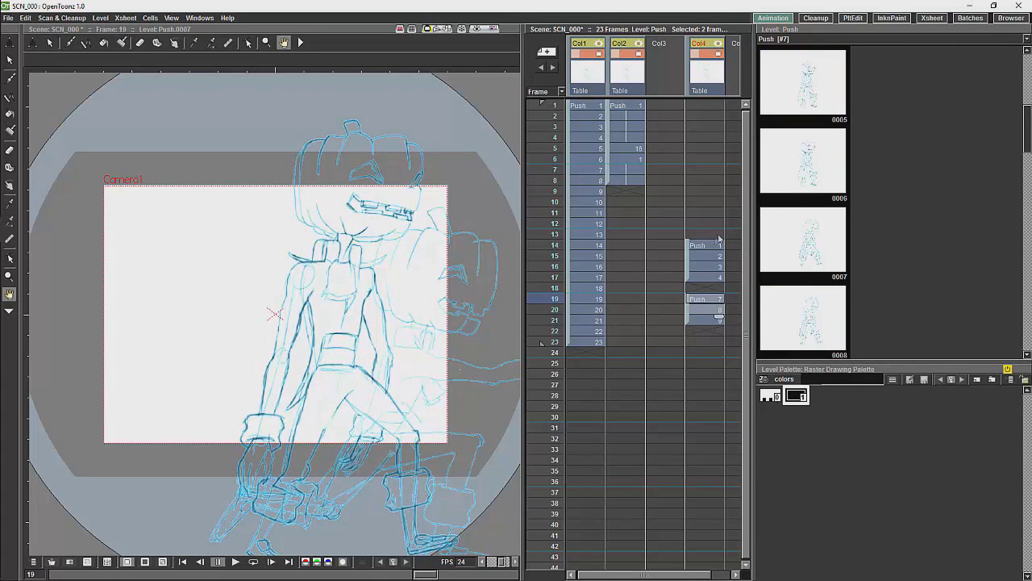
- Preview drawing 0005, then reselect Col4 cells at frames 14–17
{"action": "left_click", "coordinate": [807, 89]}
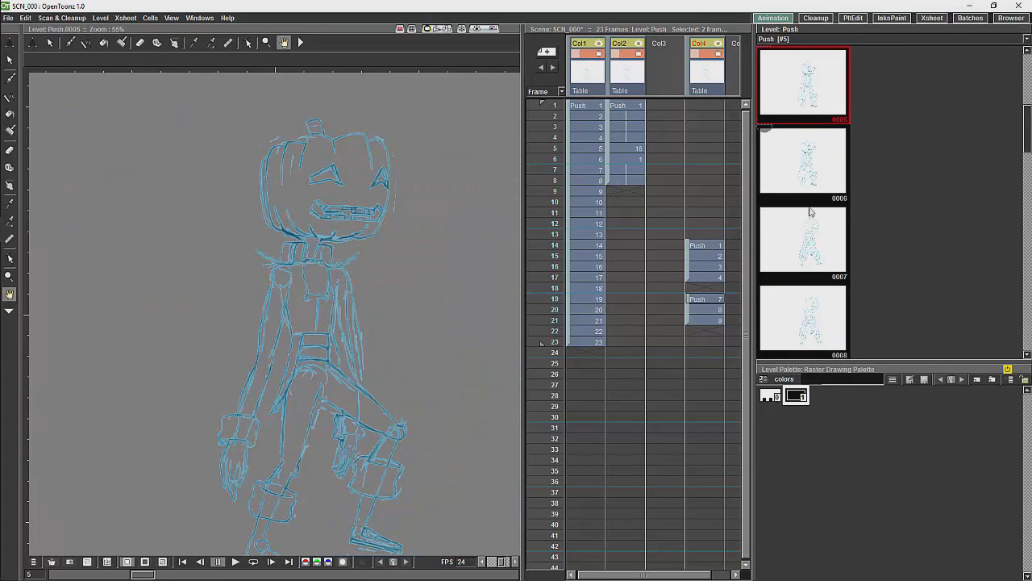
{"action": "left_click", "coordinate": [701, 256]}
{"action": "left_click", "coordinate": [701, 256]}
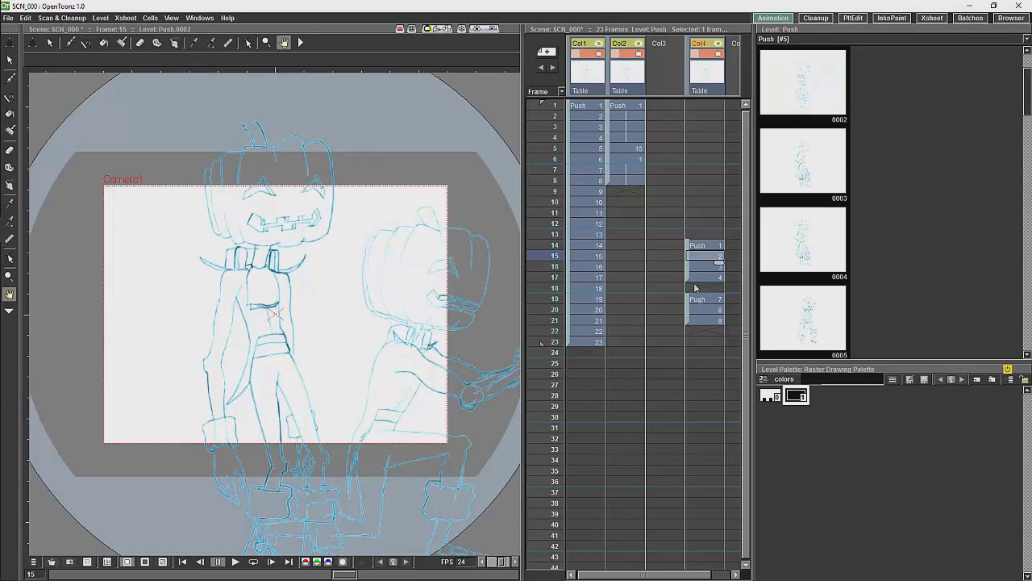
{"action": "left_click", "coordinate": [708, 246]}
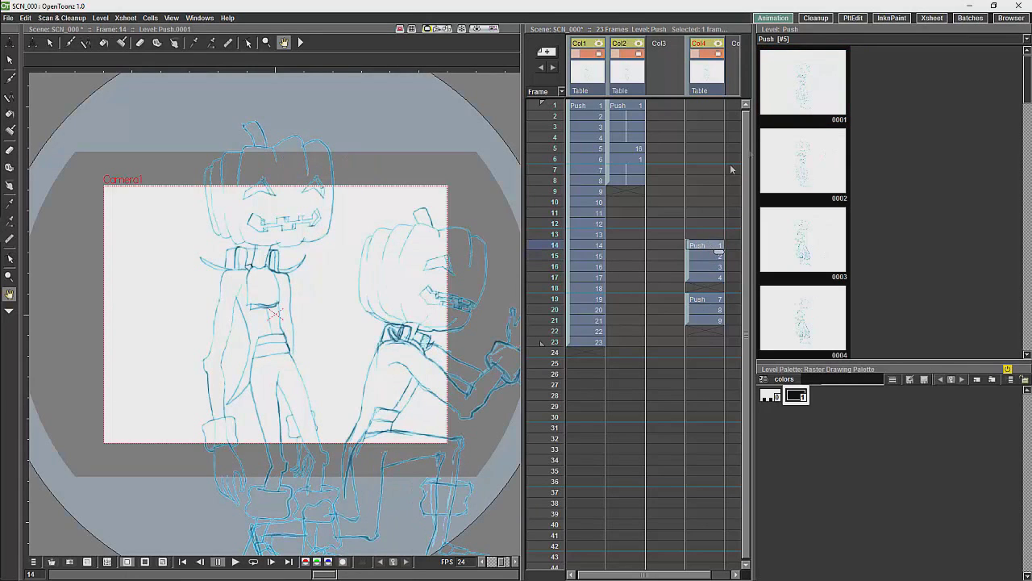
{"action": "left_click", "coordinate": [703, 284], "text": "shift"}
- Reframe the selected Col4 Push drawings 1–4 to 2's so each holds two frames
{"action": "right_click", "coordinate": [707, 263]}
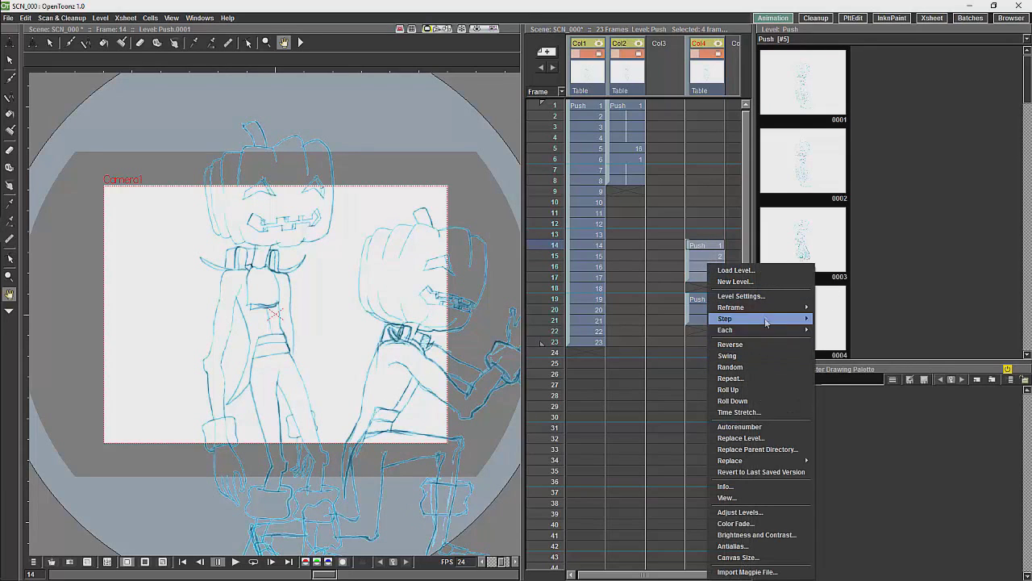
{"action": "mouse_move", "coordinate": [799, 307]}
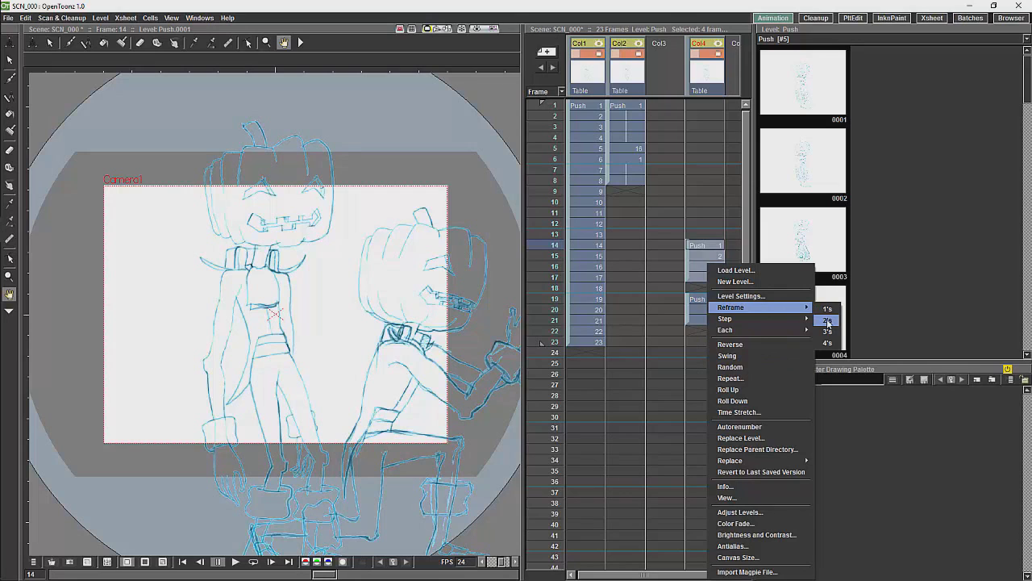
{"action": "left_click", "coordinate": [827, 321]}
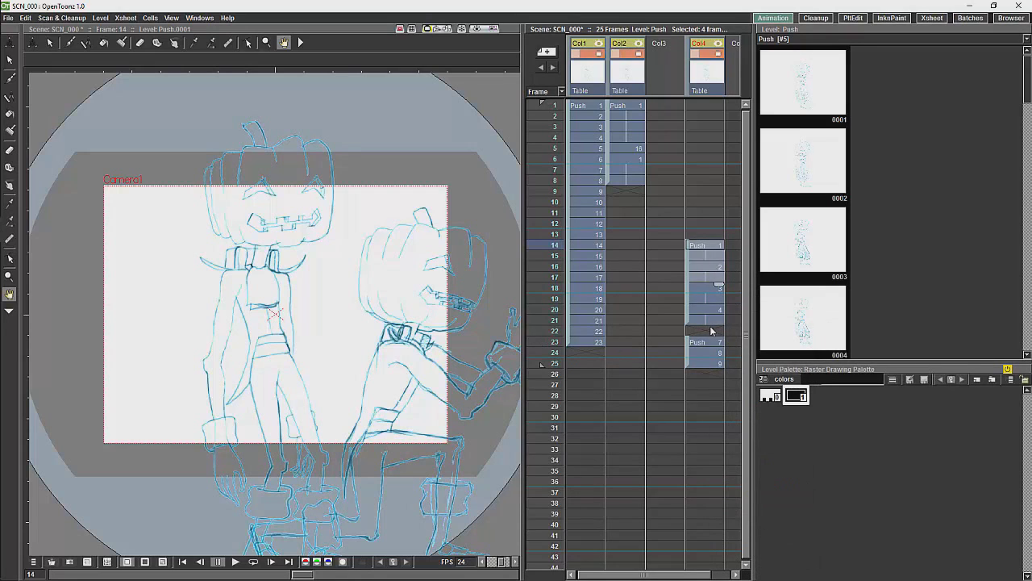
- Check the retimed Col4 drawings at frames 16 and 19
{"action": "left_click", "coordinate": [691, 230]}
{"action": "left_click", "coordinate": [707, 256]}
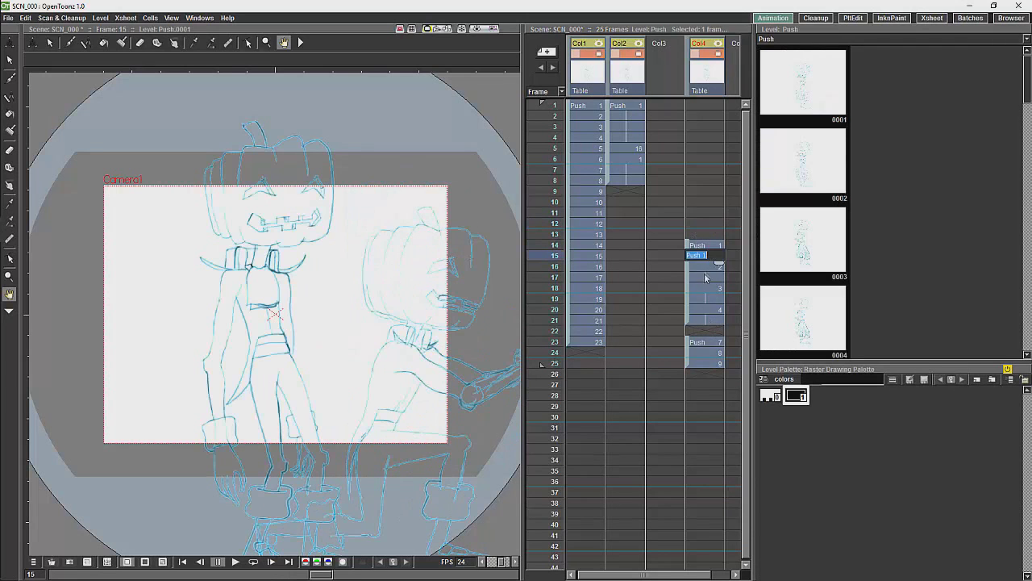
{"action": "left_click", "coordinate": [707, 266]}
{"action": "left_click", "coordinate": [706, 299]}
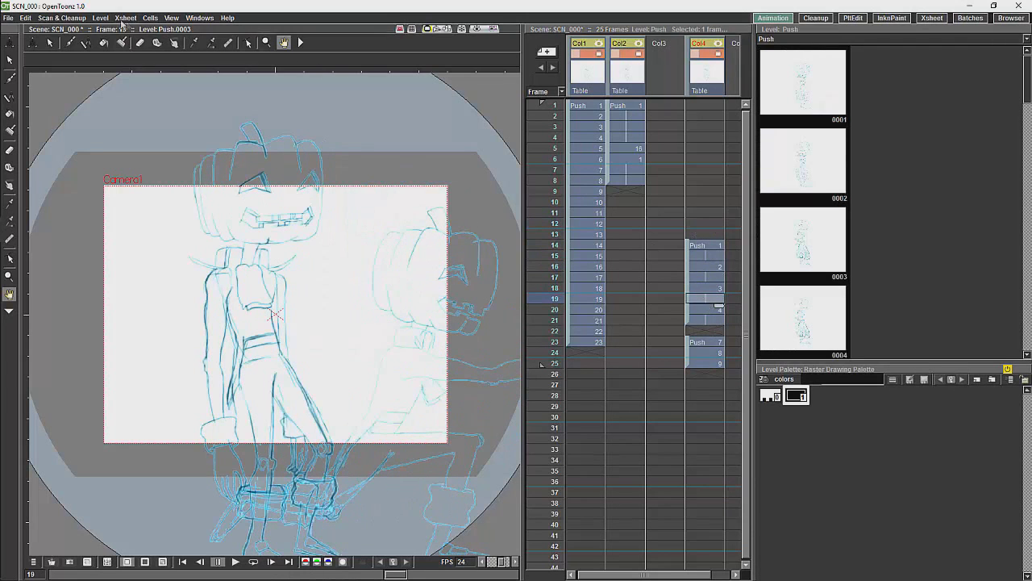
- Browse the Cells and Xsheet menus without changes, ending on frame 11
{"action": "left_click", "coordinate": [148, 18]}
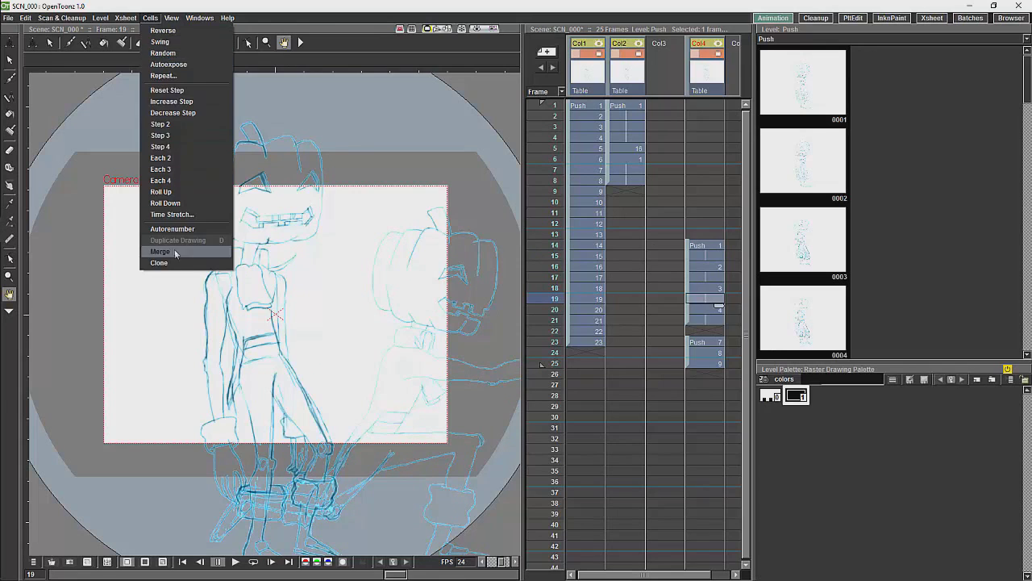
{"action": "left_click", "coordinate": [148, 17]}
{"action": "left_click", "coordinate": [119, 18]}
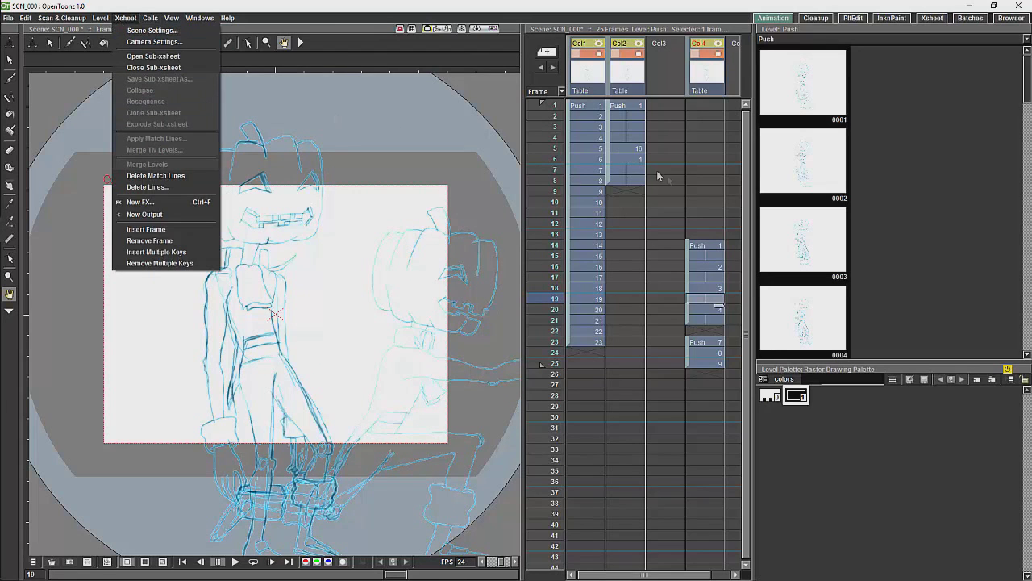
{"action": "left_click", "coordinate": [716, 216]}
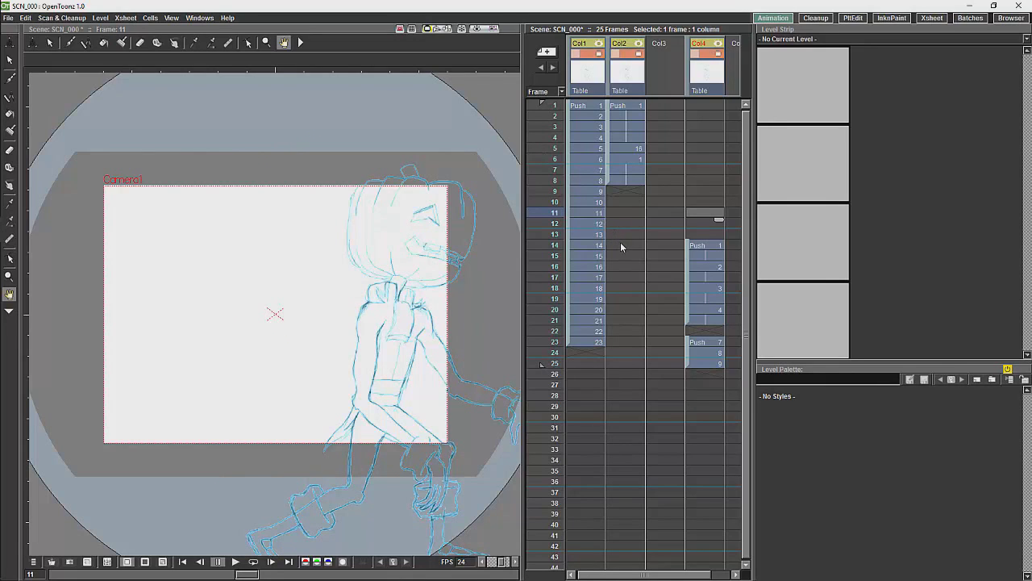
- Remove frame 15 at Col4, shortening the scene to 24 frames
{"action": "left_click", "coordinate": [704, 248]}
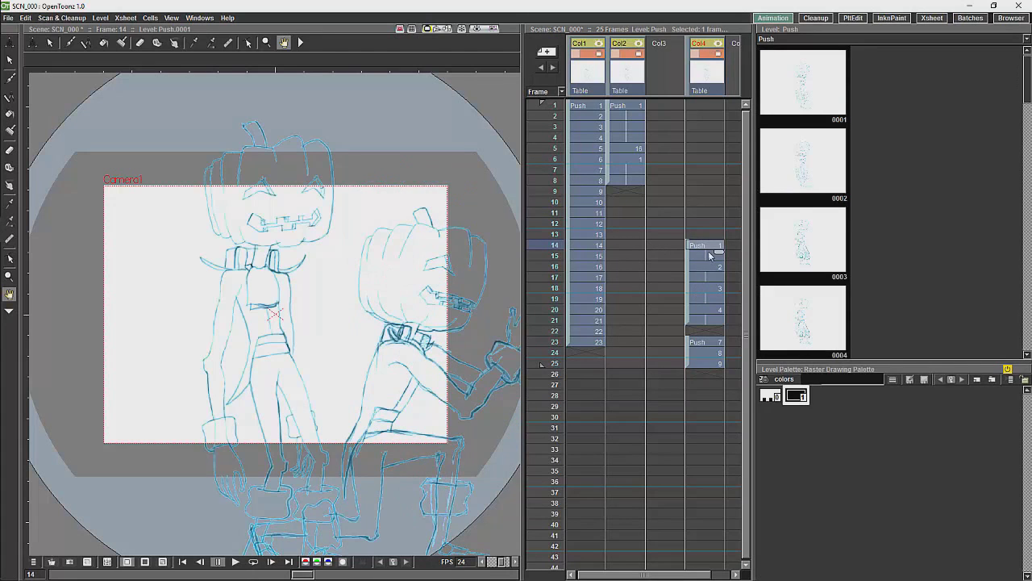
{"action": "left_click", "coordinate": [704, 255]}
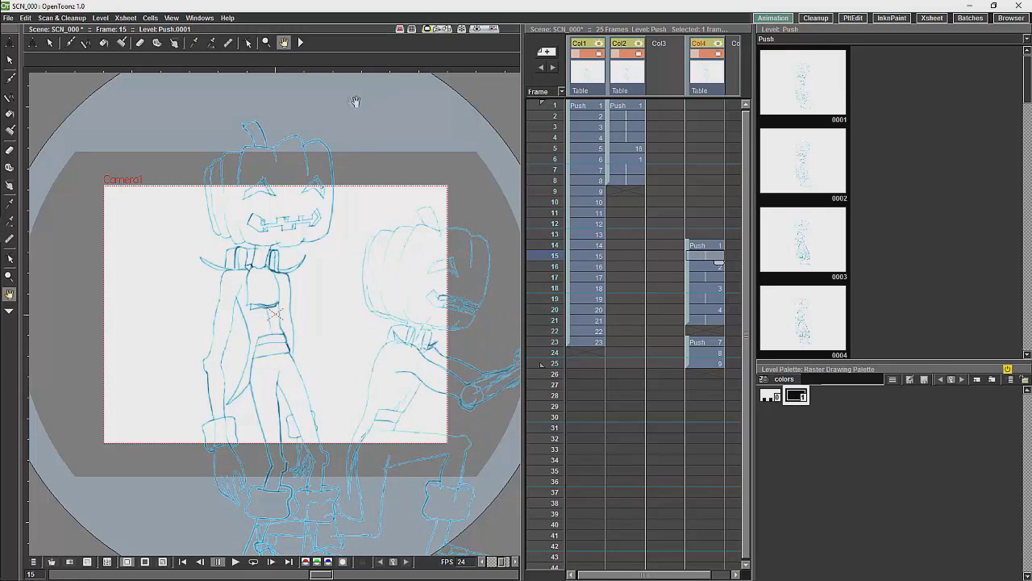
{"action": "left_click", "coordinate": [126, 17]}
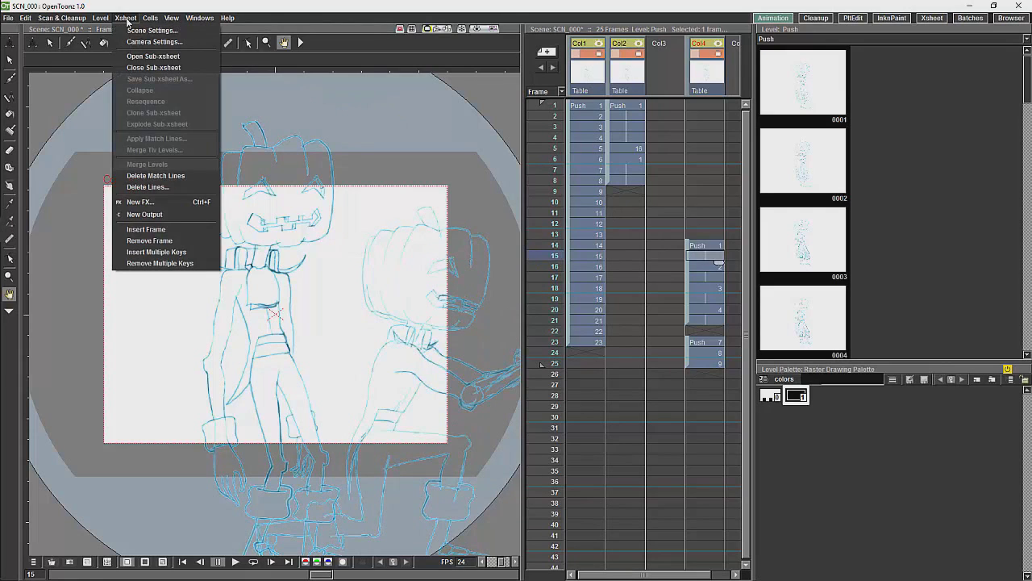
{"action": "left_click", "coordinate": [167, 242]}
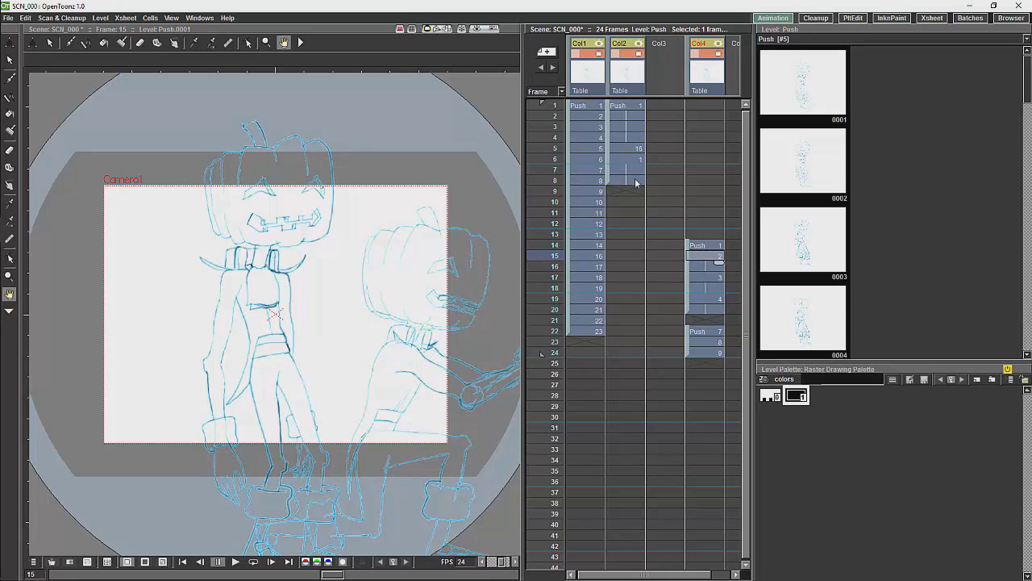
- Insert a blank cell at frame 15 in Col4 and lock Col1 and Col2
{"action": "key", "text": "Insert"}
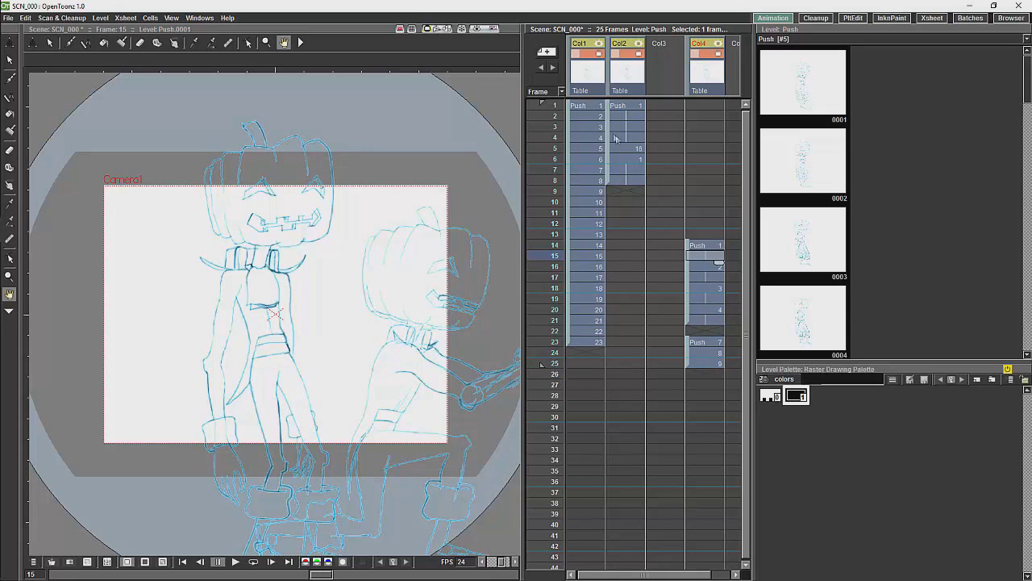
{"action": "left_click", "coordinate": [575, 53]}
{"action": "left_click", "coordinate": [615, 53]}
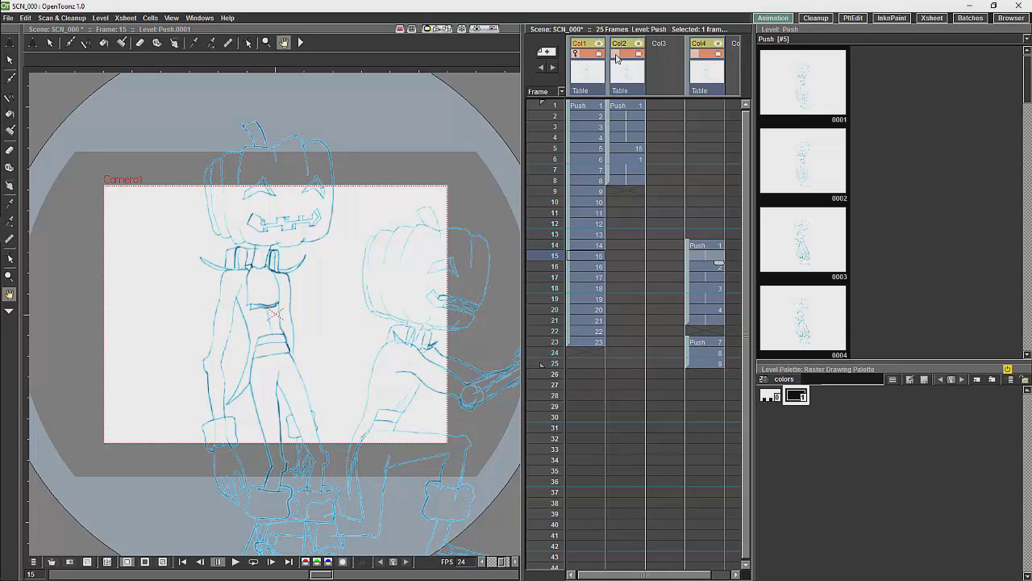
- Remove the extra frame 15 in Col4 so the scene returns to 24 frames
{"action": "left_click", "coordinate": [690, 61]}
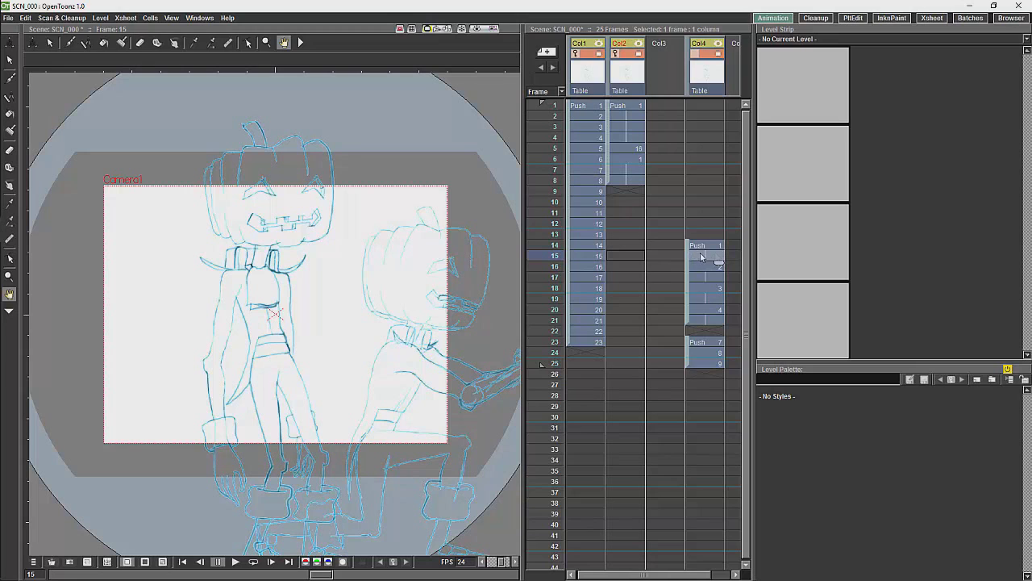
{"action": "left_click", "coordinate": [123, 18]}
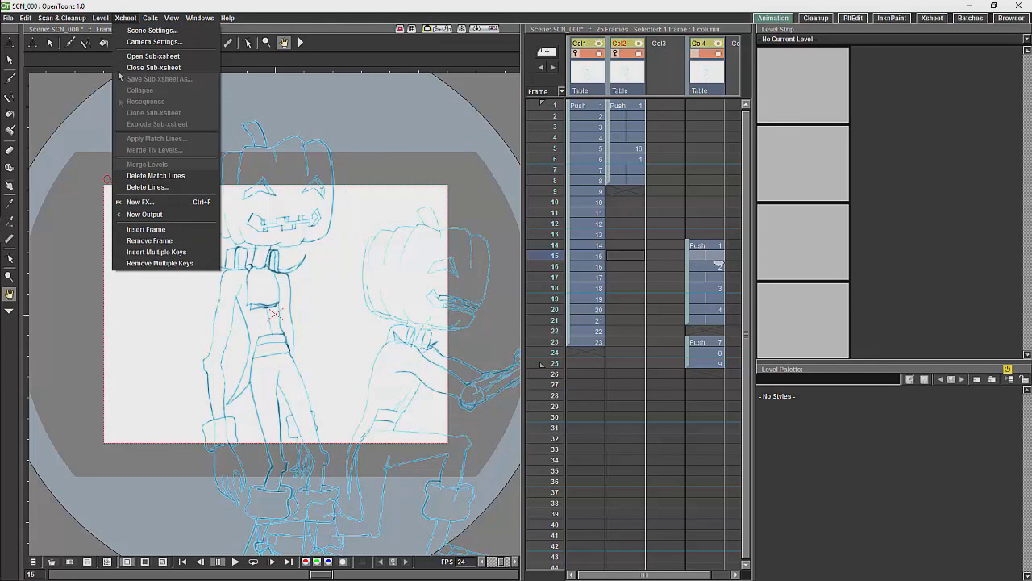
{"action": "left_click", "coordinate": [146, 240]}
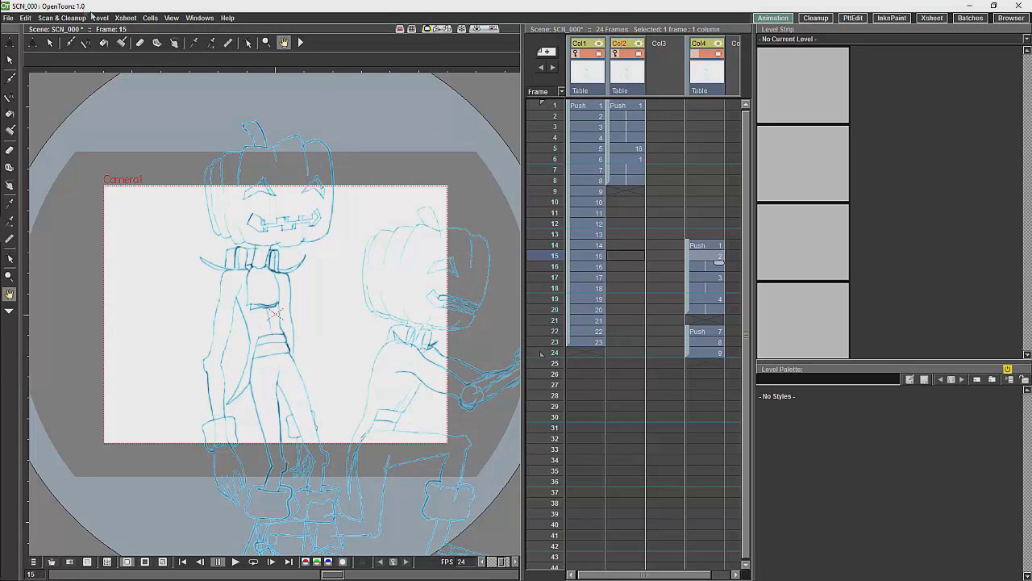
- Cut the first Col4 cells, including frames 14–16, out of the Xsheet
{"action": "key", "text": "alt+e"}
{"action": "key", "text": "Right"}
{"action": "mouse_move", "coordinate": [30, 18]}
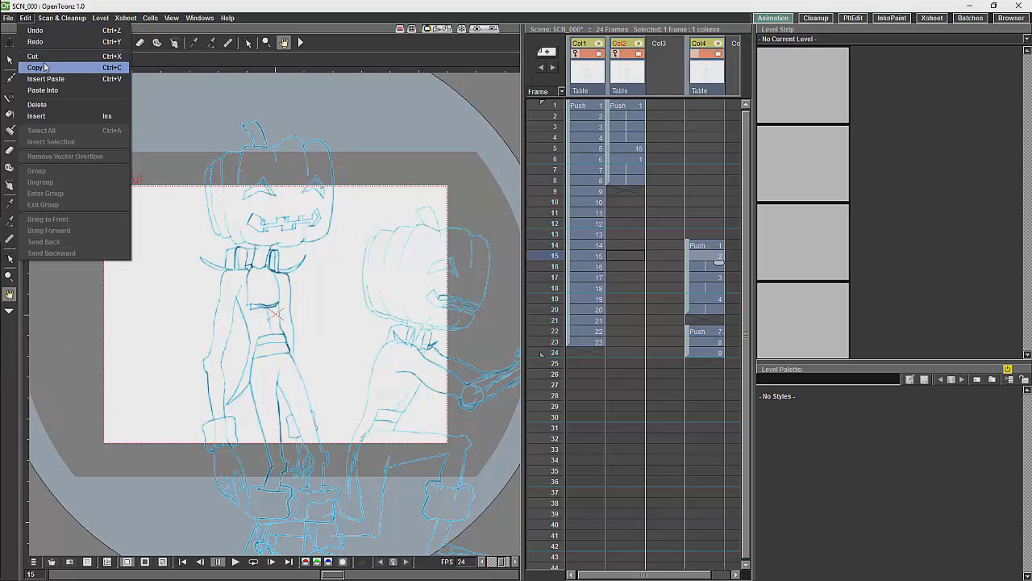
{"action": "left_click", "coordinate": [88, 56]}
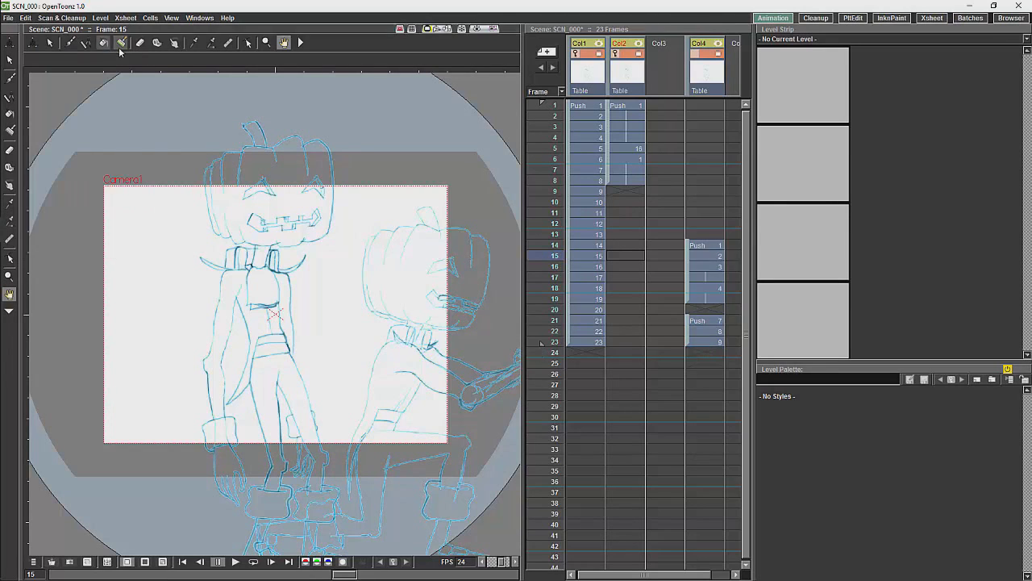
{"action": "left_click", "coordinate": [706, 246]}
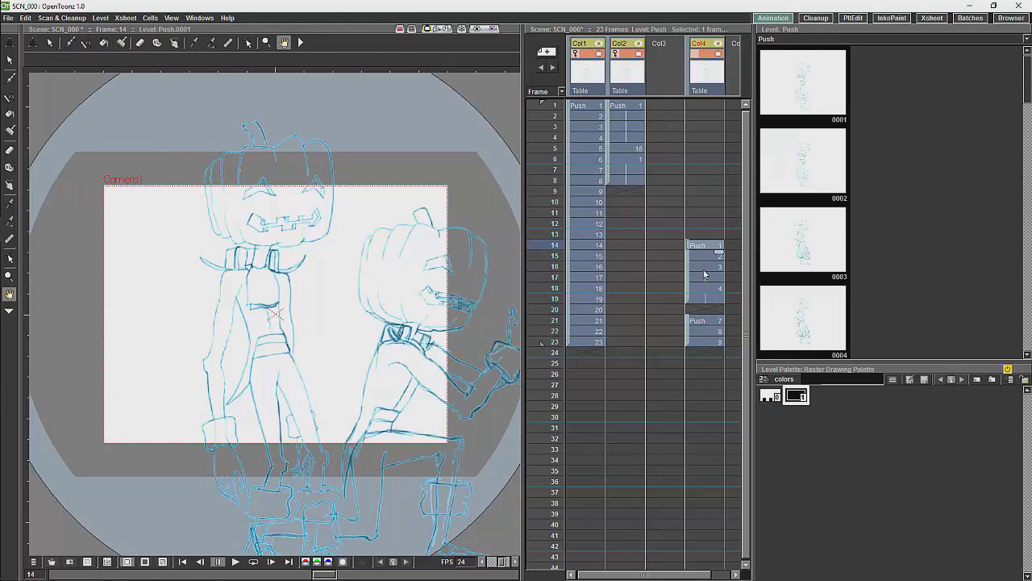
{"action": "left_click", "coordinate": [705, 269], "text": "shift"}
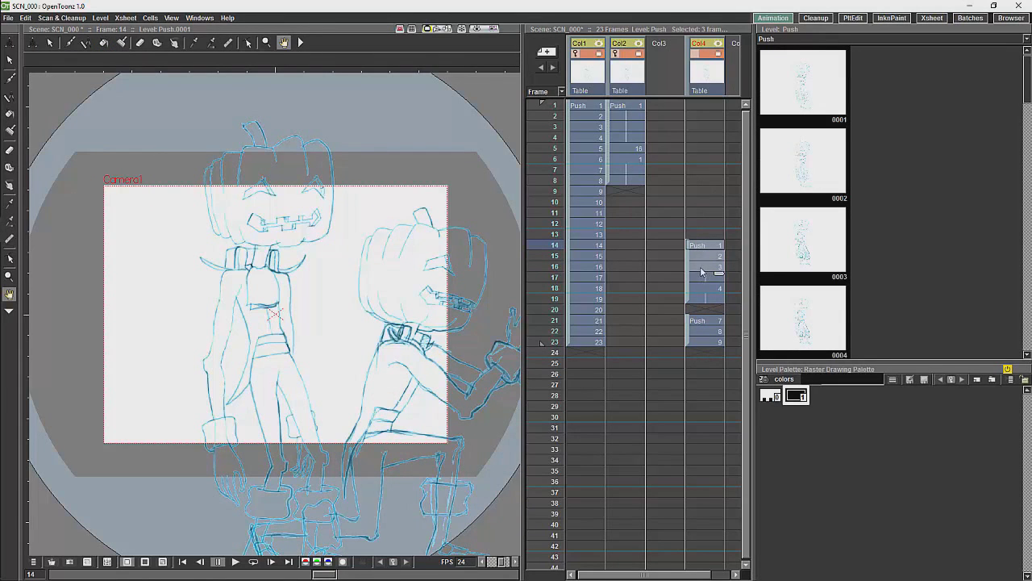
{"action": "key", "text": "ctrl+x"}
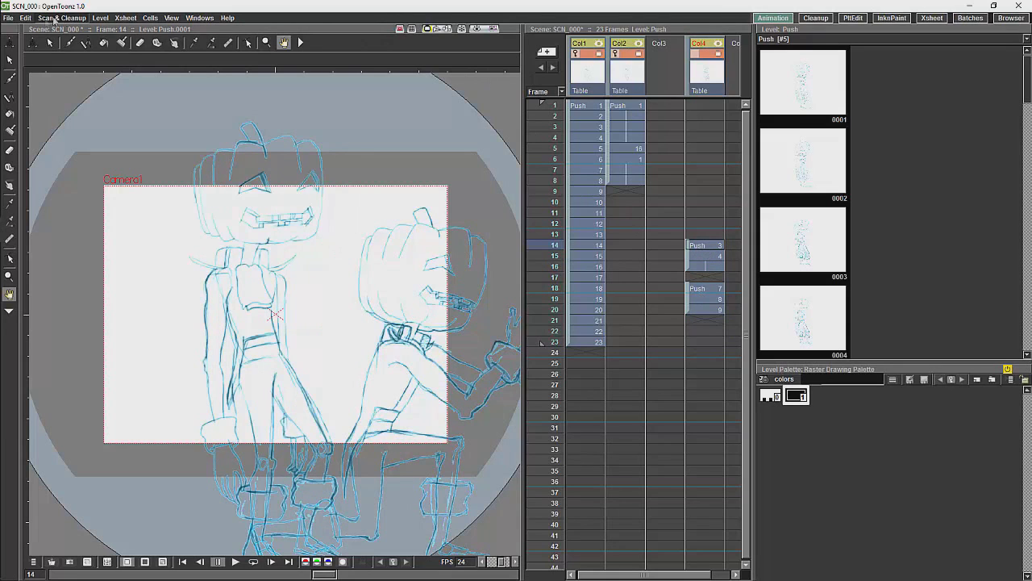
{"action": "left_click", "coordinate": [25, 18]}
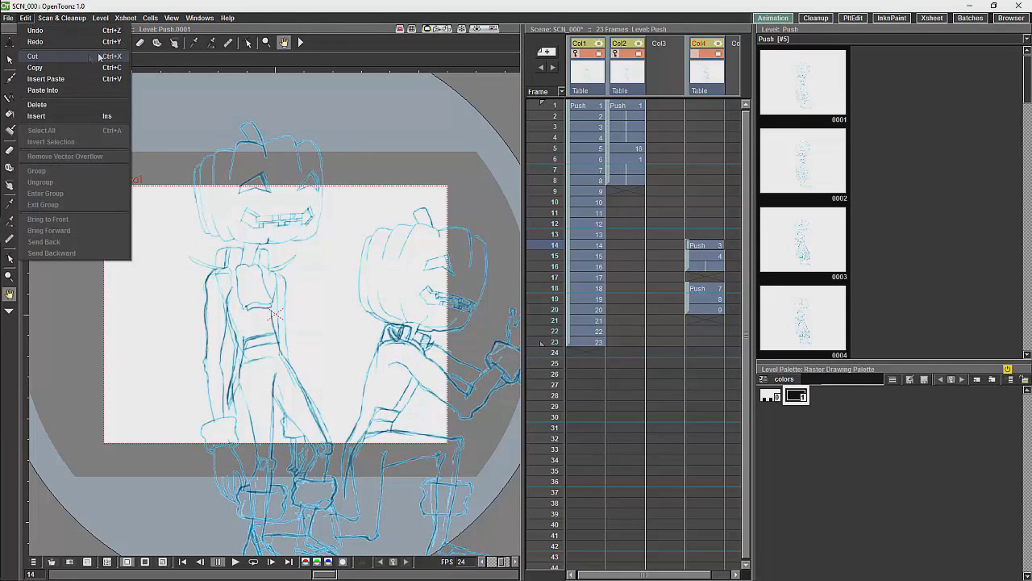
- Move the Push 3 and 4 cells up so they start at frame 8
{"action": "left_click", "coordinate": [705, 242]}
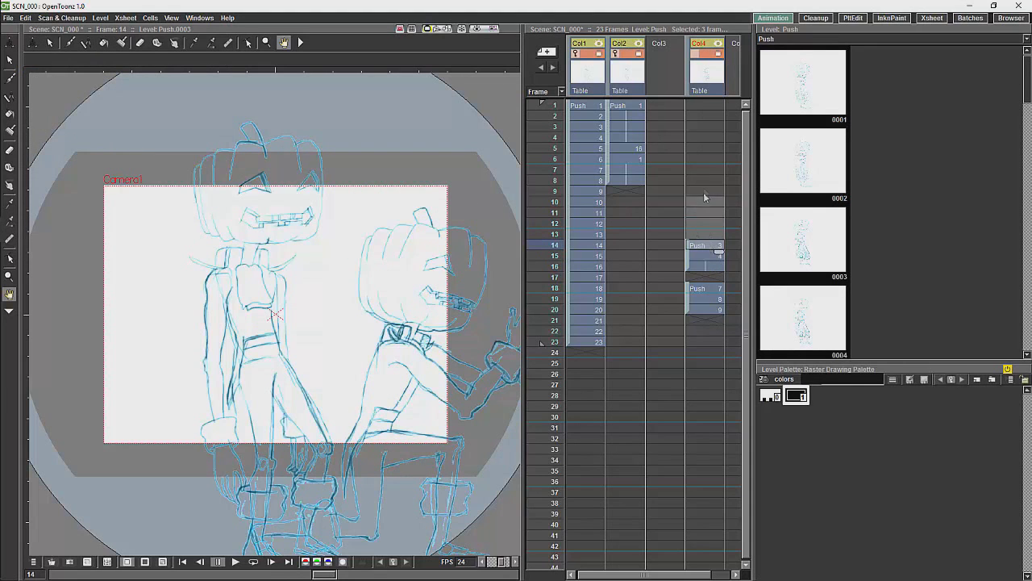
{"action": "left_click", "coordinate": [698, 266]}
{"action": "left_click_drag", "start_coordinate": [690, 246], "coordinate": [689, 195]}
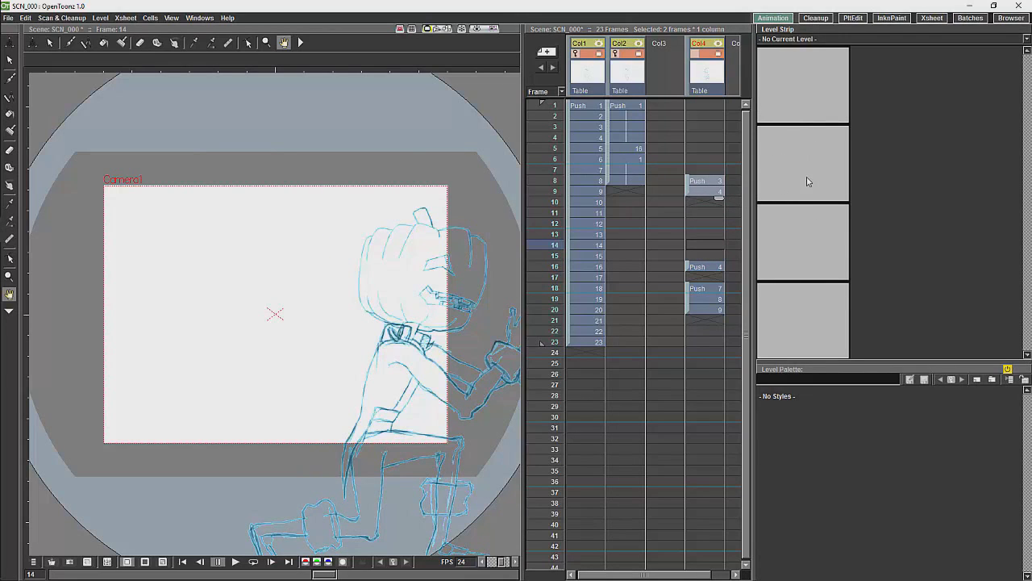
{"action": "left_click", "coordinate": [698, 182]}
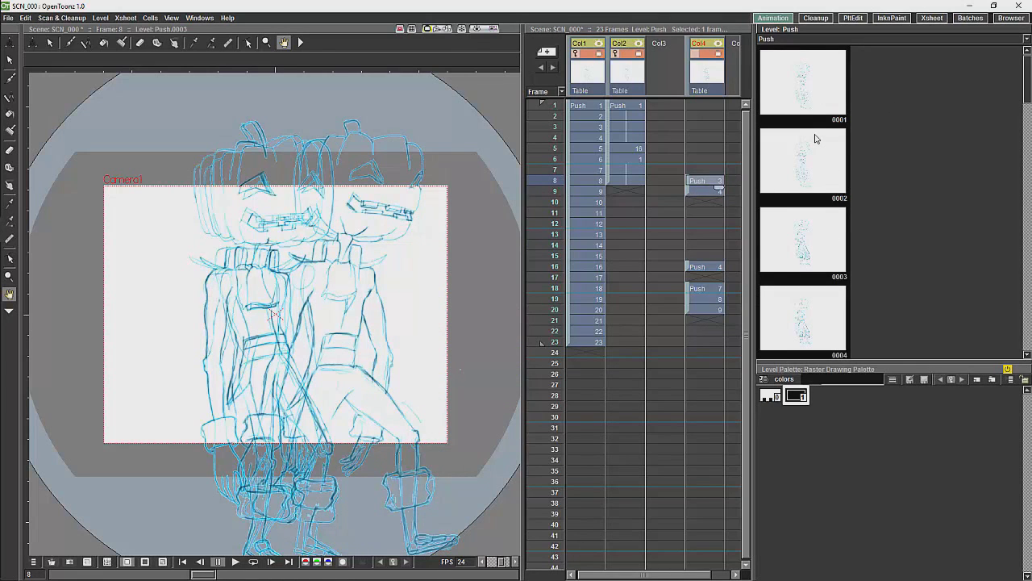
- Extend Push drawing 3's hold in Col4 from frame 8 down toward frame 13
{"action": "left_click_drag", "start_coordinate": [718, 187], "coordinate": [719, 239]}
{"action": "left_click", "coordinate": [706, 201]}
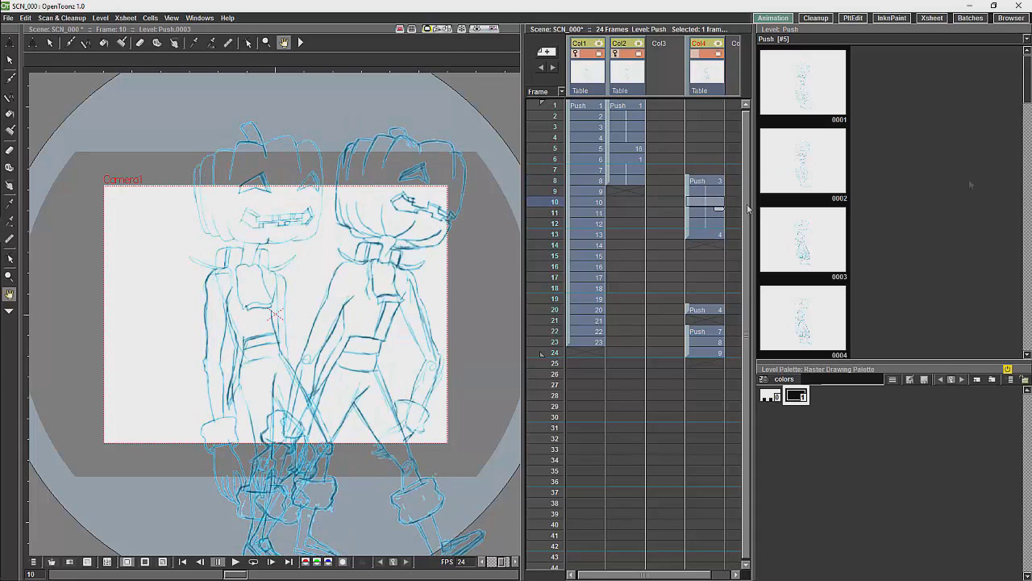
{"action": "left_click", "coordinate": [816, 258]}
- In the Push Level Strip, insert a blank drawing at 0004, then delete drawing 0004
{"action": "left_click", "coordinate": [812, 335], "text": "shift"}
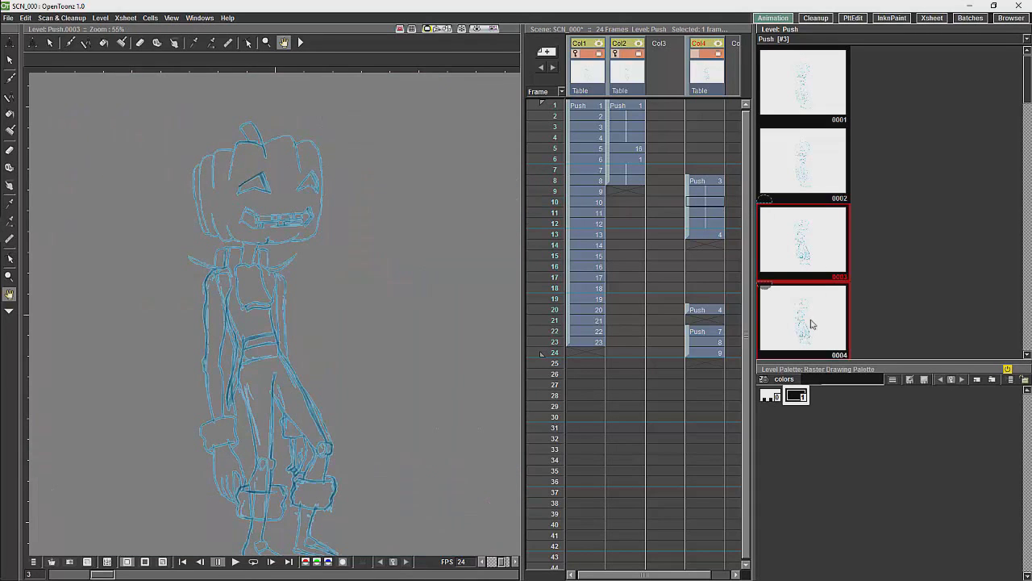
{"action": "left_click", "coordinate": [812, 324]}
{"action": "right_click", "coordinate": [810, 322]}
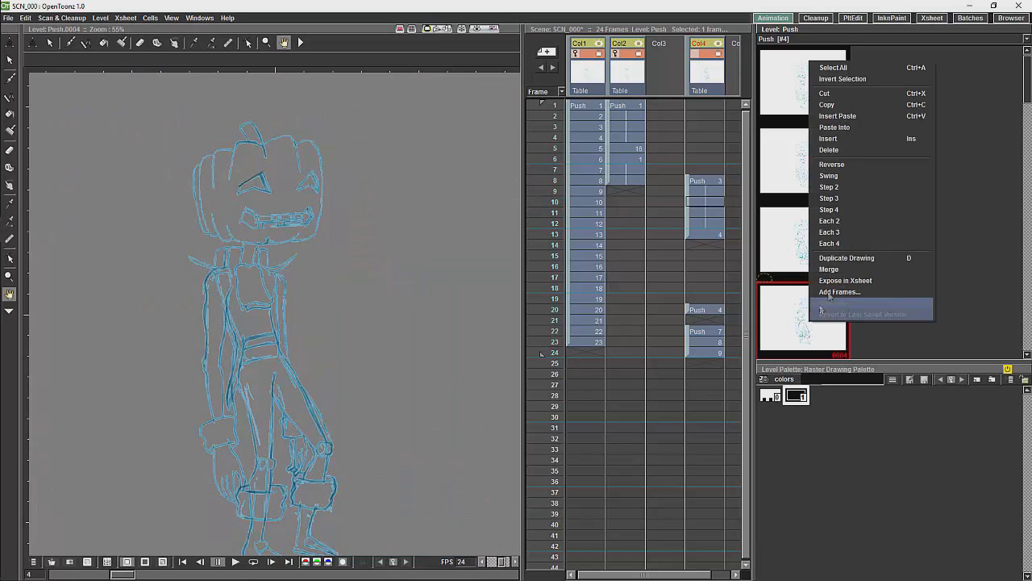
{"action": "left_click", "coordinate": [850, 138]}
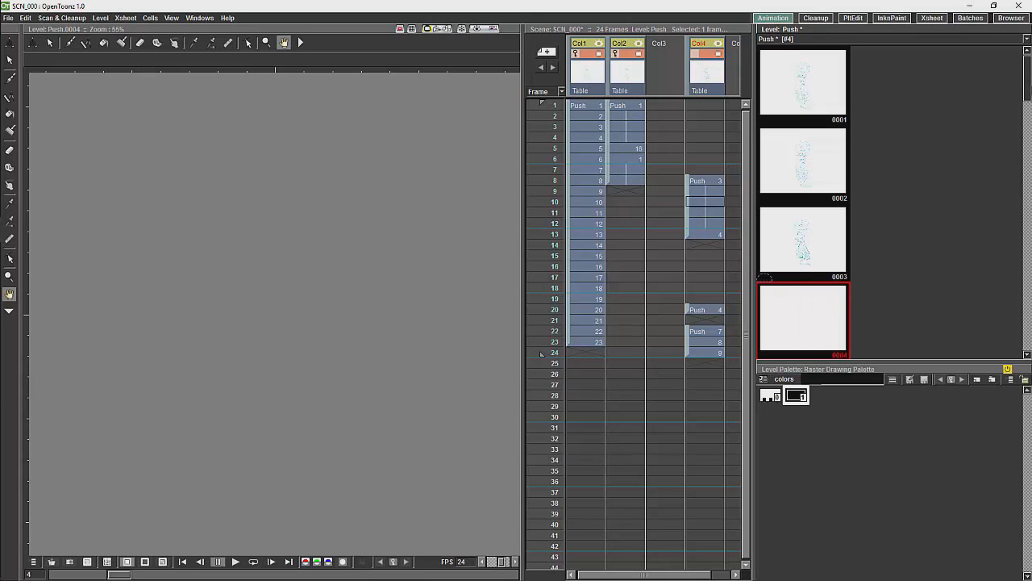
{"action": "left_click_drag", "start_coordinate": [1029, 95], "coordinate": [1028, 125]}
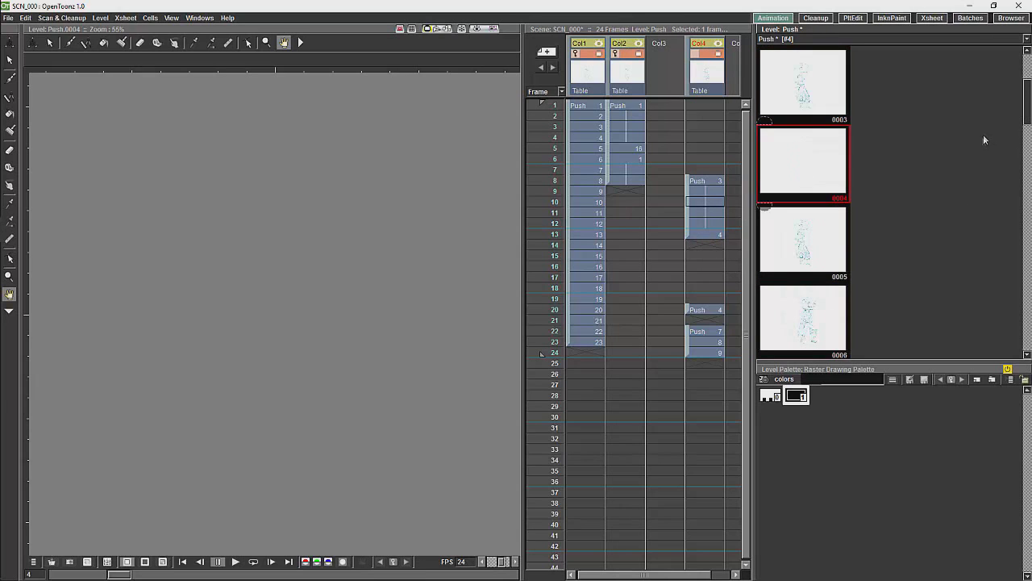
{"action": "key", "text": "Delete"}
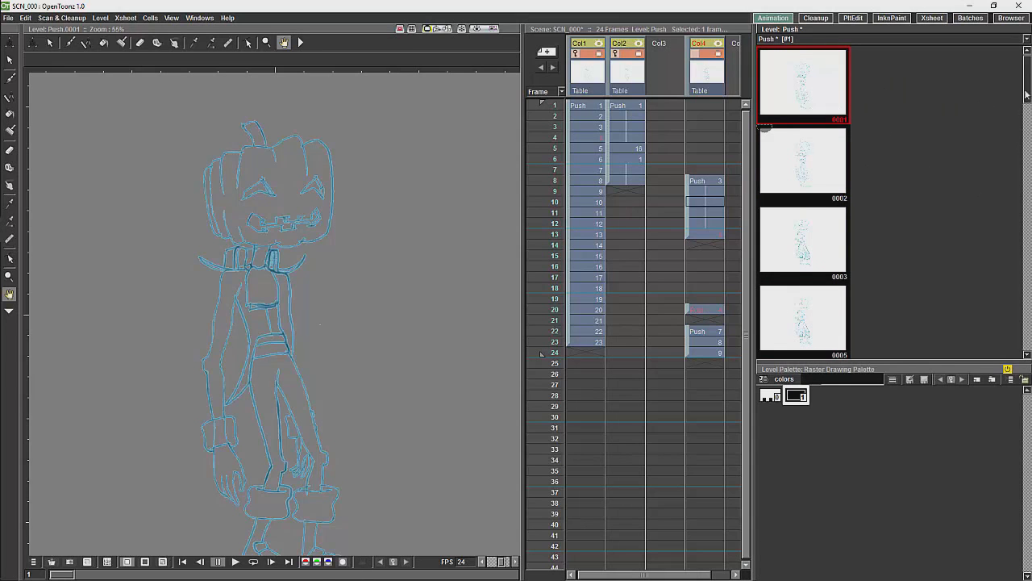
{"action": "mouse_move", "coordinate": [1026, 94]}
{"action": "left_mouse_down"}
{"action": "mouse_move", "coordinate": [1028, 202]}
{"action": "mouse_move", "coordinate": [1028, 94]}
{"action": "left_mouse_up"}
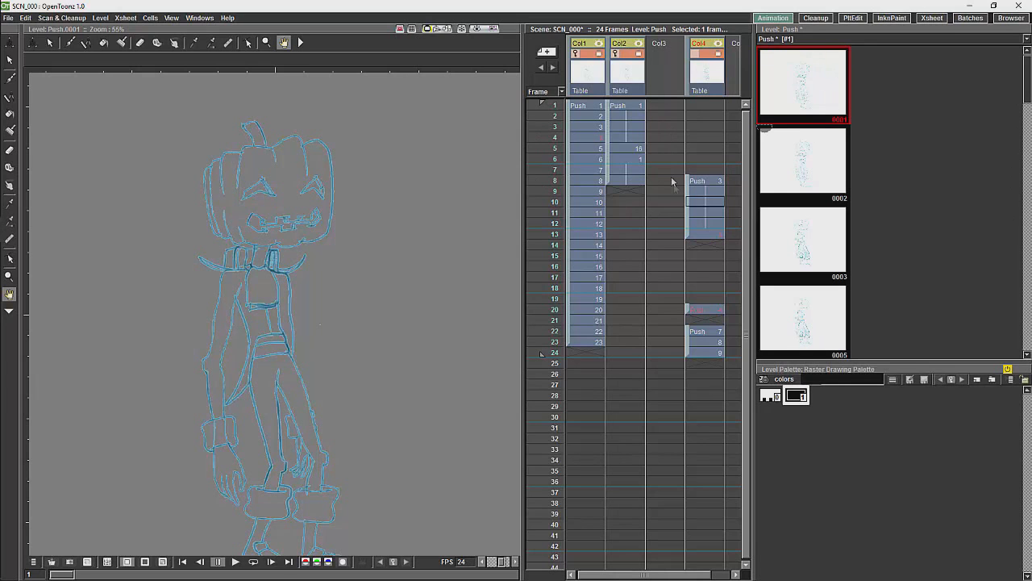
{"action": "left_click", "coordinate": [710, 233]}
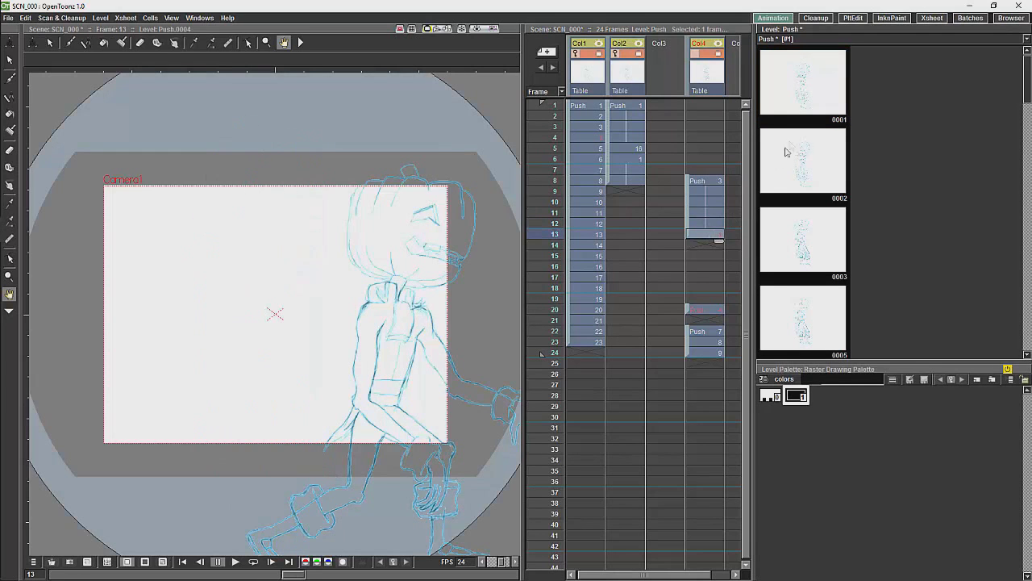
{"action": "left_click", "coordinate": [815, 317]}
- Select Col4's cell at frame 9
{"action": "left_click", "coordinate": [708, 193]}
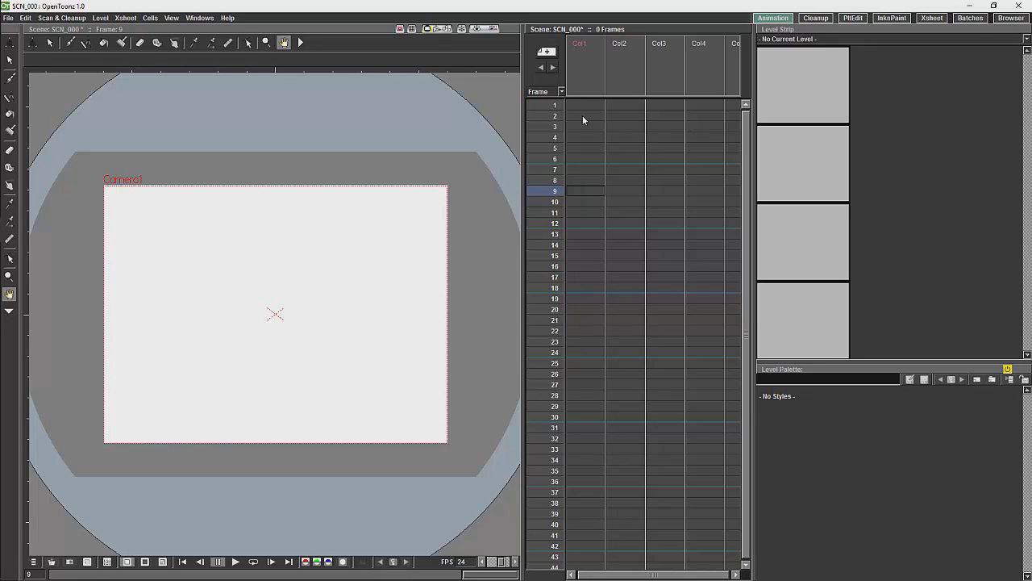
- In Drawing preferences, set Scan File Format to png and Default Level Type to Toonz Raster Level
{"action": "left_click", "coordinate": [8, 18]}
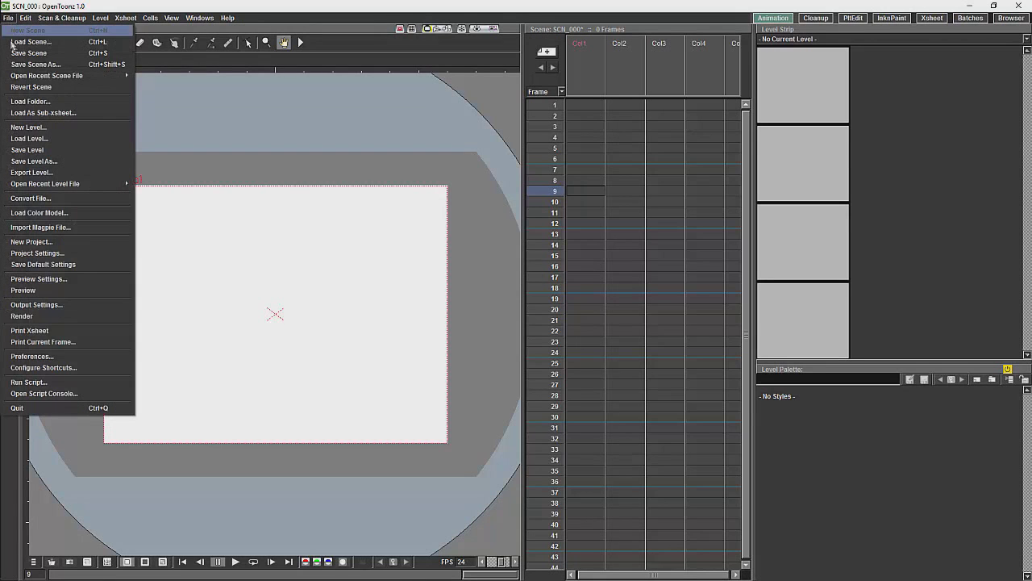
{"action": "left_click", "coordinate": [42, 356]}
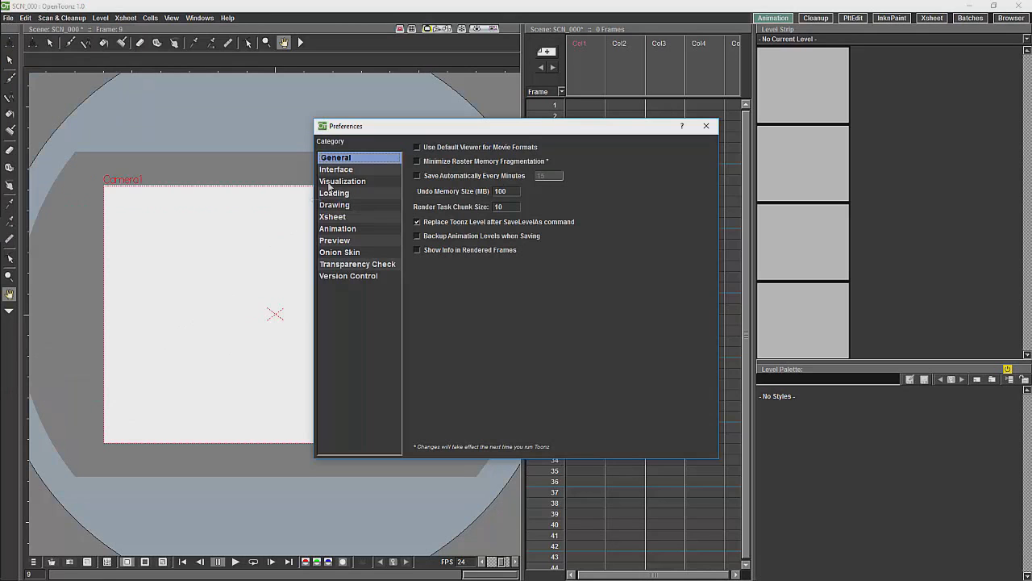
{"action": "left_click_drag", "start_coordinate": [427, 131], "coordinate": [375, 126]}
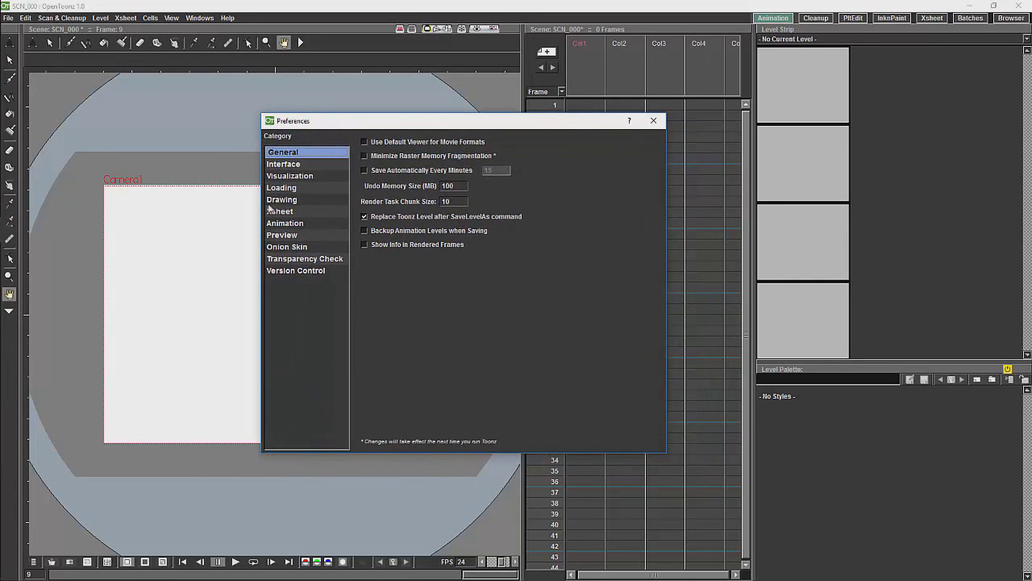
{"action": "left_click", "coordinate": [280, 201]}
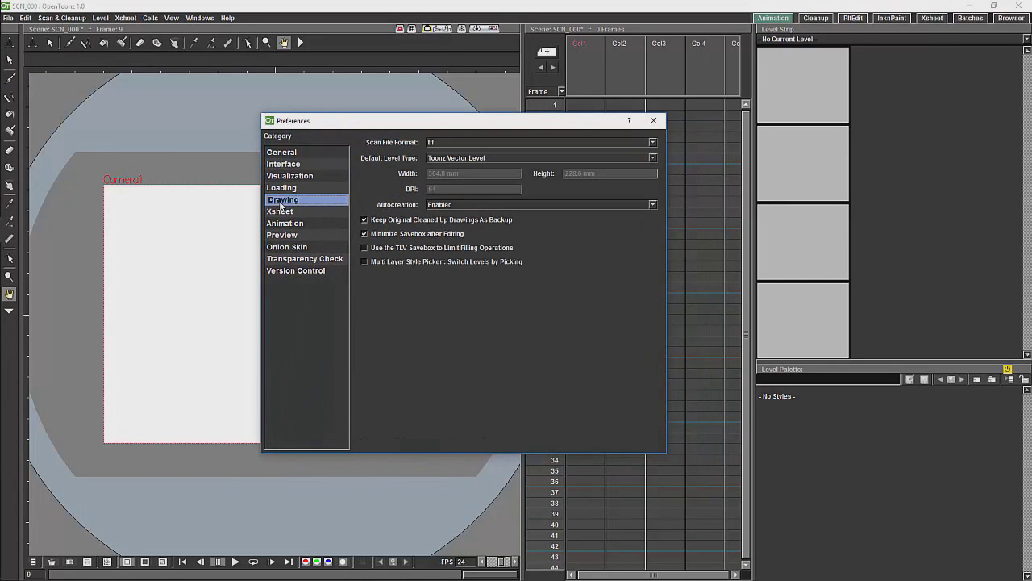
{"action": "left_click", "coordinate": [652, 143]}
{"action": "left_click", "coordinate": [489, 158]}
{"action": "left_click", "coordinate": [654, 158]}
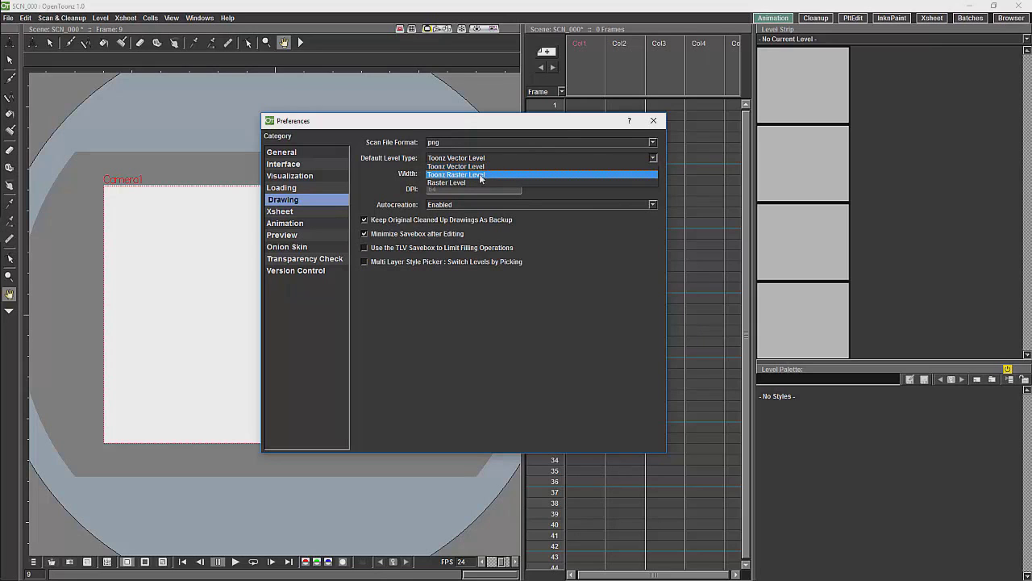
{"action": "left_click", "coordinate": [481, 175]}
{"action": "left_click_drag", "start_coordinate": [622, 127], "coordinate": [497, 135]}
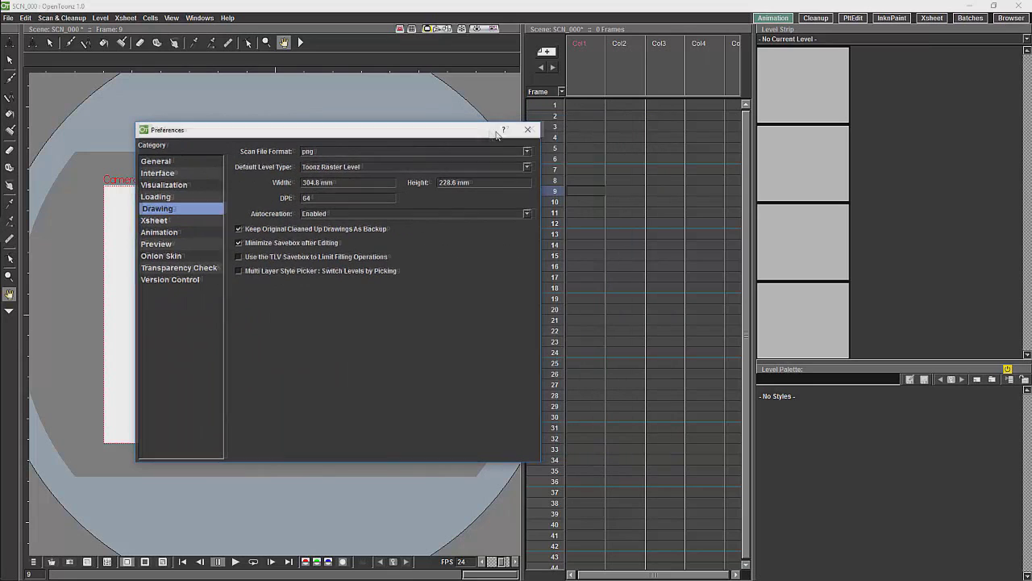
{"action": "left_click", "coordinate": [528, 130]}
{"action": "left_click", "coordinate": [585, 104]}
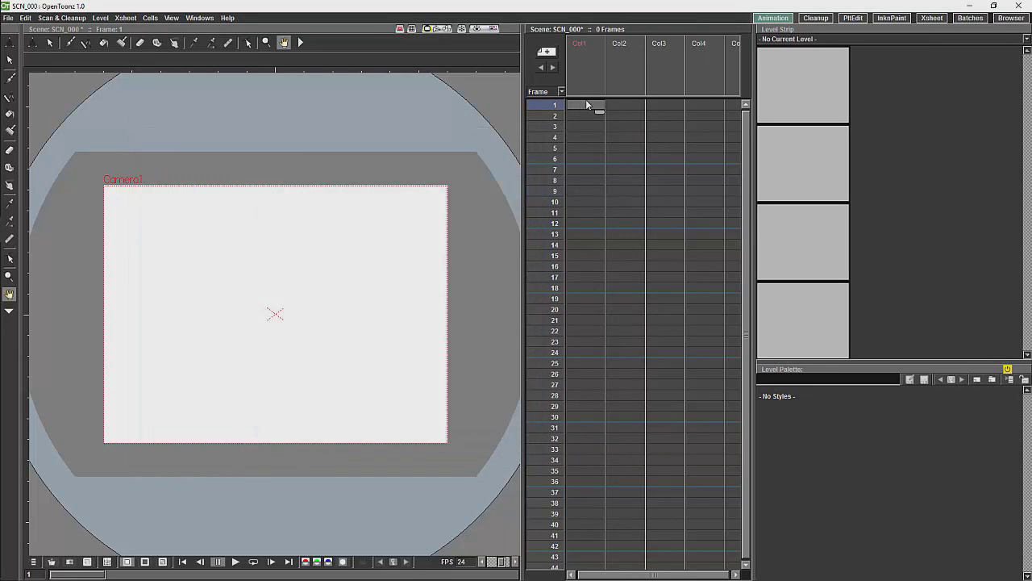
- With the Brush tool, draw an S, a 4-like stroke and a bracket on frame 1
{"action": "left_click", "coordinate": [9, 78]}
{"action": "mouse_move", "coordinate": [277, 263]}
{"action": "left_mouse_down"}
{"action": "mouse_move", "coordinate": [234, 309]}
{"action": "mouse_move", "coordinate": [269, 325]}
{"action": "mouse_move", "coordinate": [242, 339]}
{"action": "left_mouse_up"}
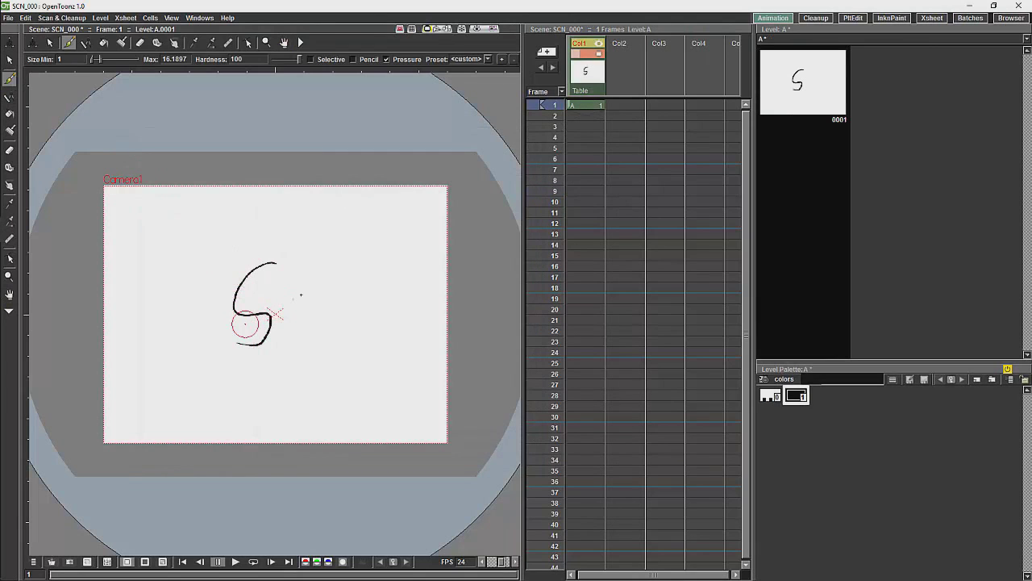
{"action": "mouse_move", "coordinate": [313, 280]}
{"action": "left_mouse_down"}
{"action": "mouse_move", "coordinate": [329, 322]}
{"action": "mouse_move", "coordinate": [320, 364]}
{"action": "left_mouse_up"}
{"action": "left_click_drag", "start_coordinate": [357, 282], "coordinate": [362, 368]}
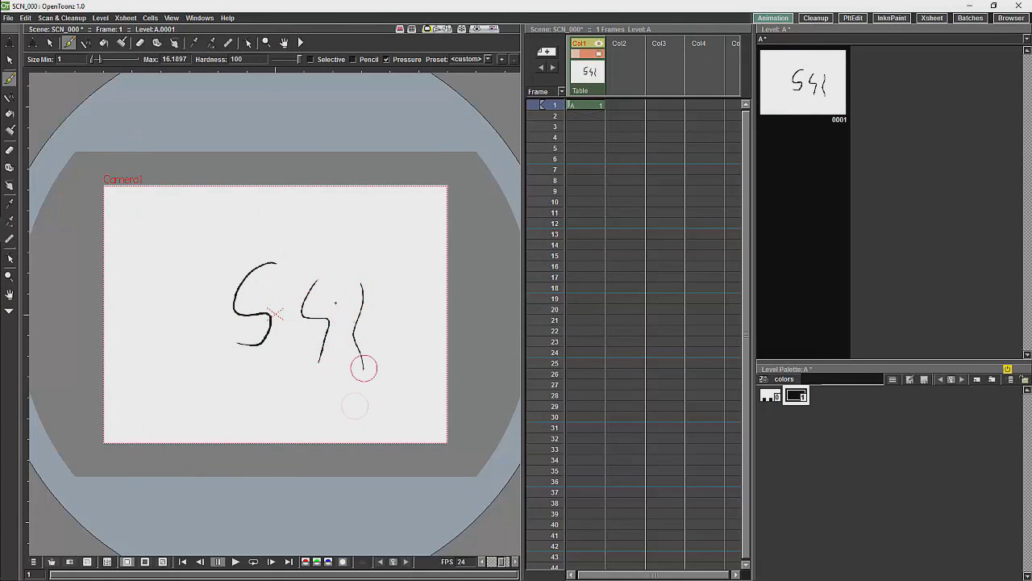
- Draw zig-zag and vertical strokes on Col1 frames 2 and 3 of level A
{"action": "left_click", "coordinate": [584, 116]}
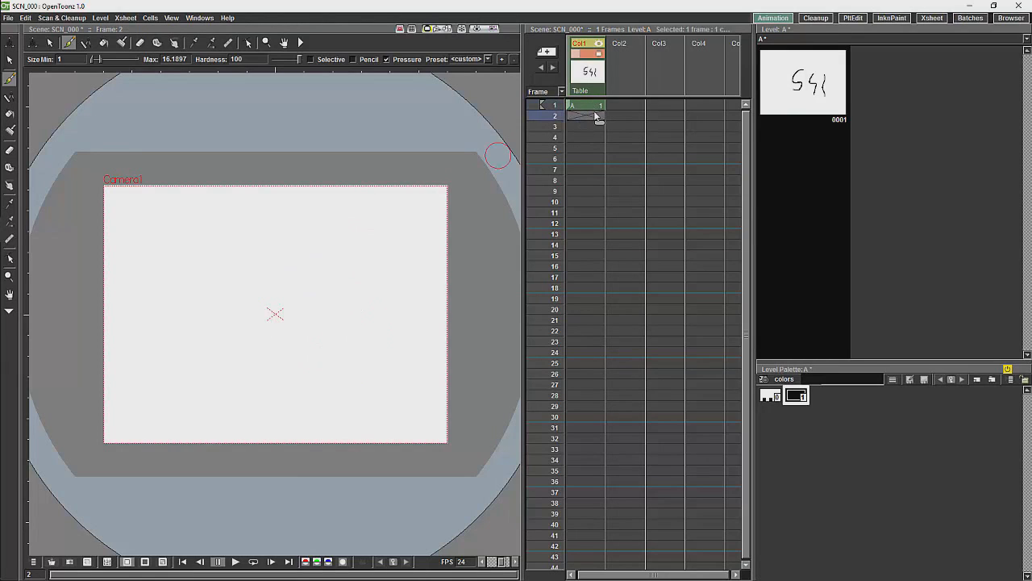
{"action": "left_click_drag", "start_coordinate": [228, 279], "coordinate": [262, 307]}
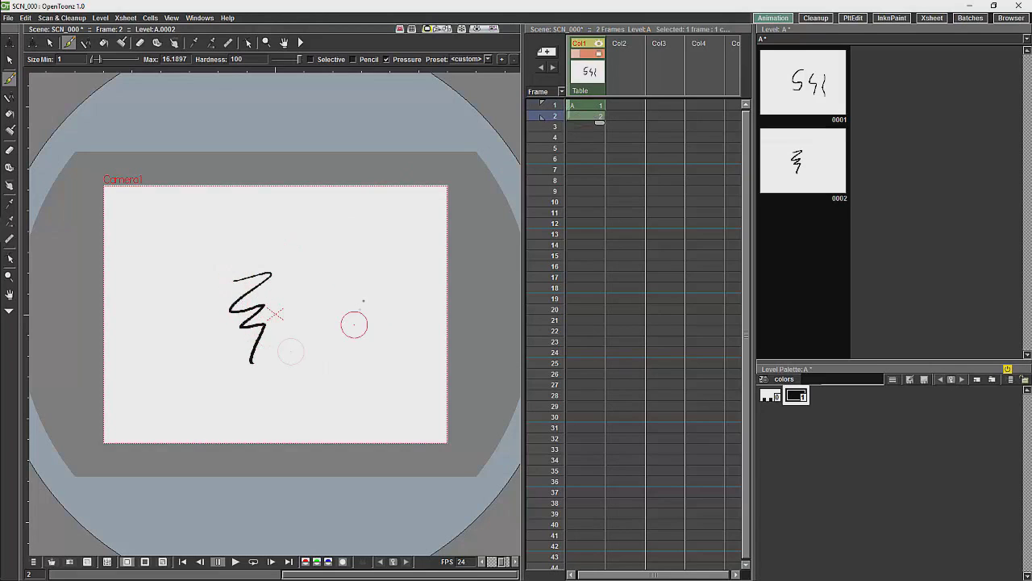
{"action": "mouse_move", "coordinate": [354, 318]}
{"action": "left_mouse_down"}
{"action": "mouse_move", "coordinate": [352, 270]}
{"action": "mouse_move", "coordinate": [355, 376]}
{"action": "left_mouse_up"}
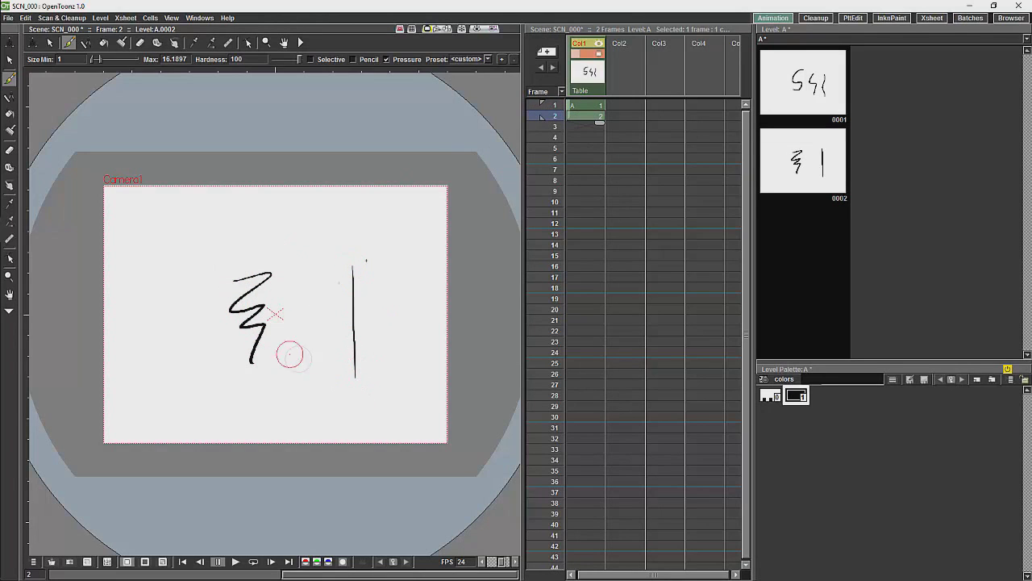
{"action": "left_click", "coordinate": [583, 127]}
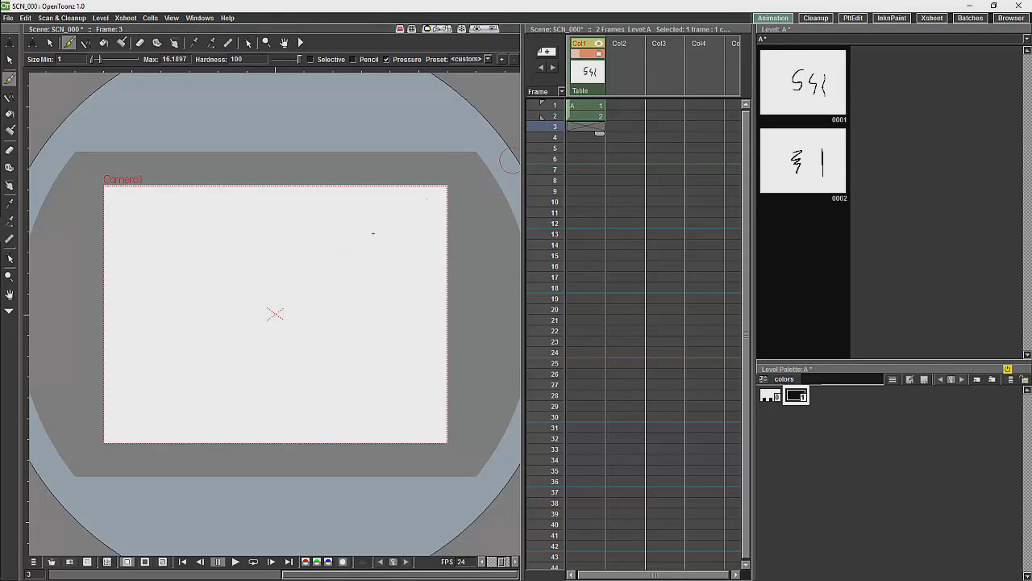
{"action": "left_click_drag", "start_coordinate": [335, 269], "coordinate": [310, 364]}
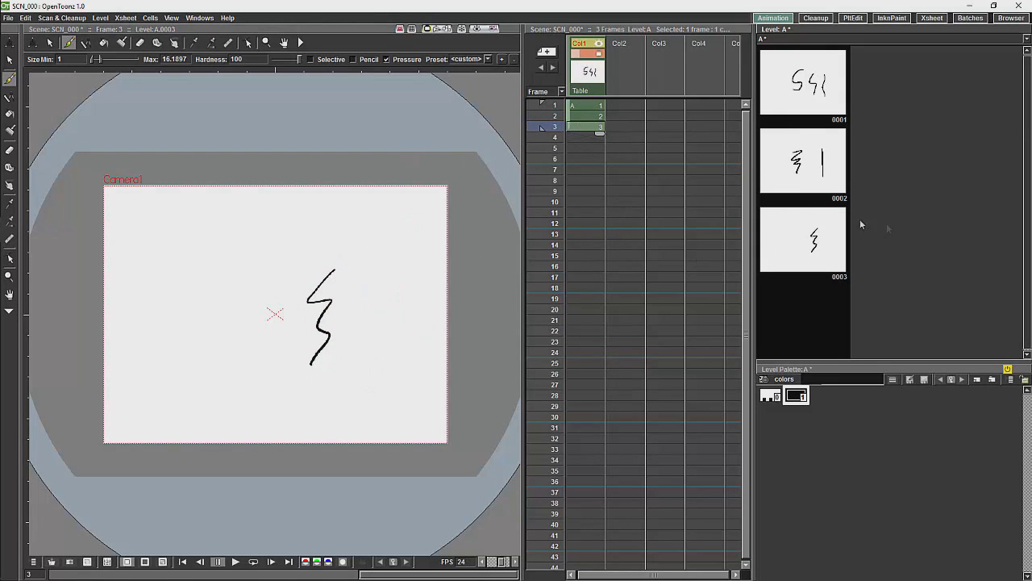
- Review level A drawings 0002 and 0003, then draw a 3 at frame 5 to start level B
{"action": "left_click", "coordinate": [815, 161]}
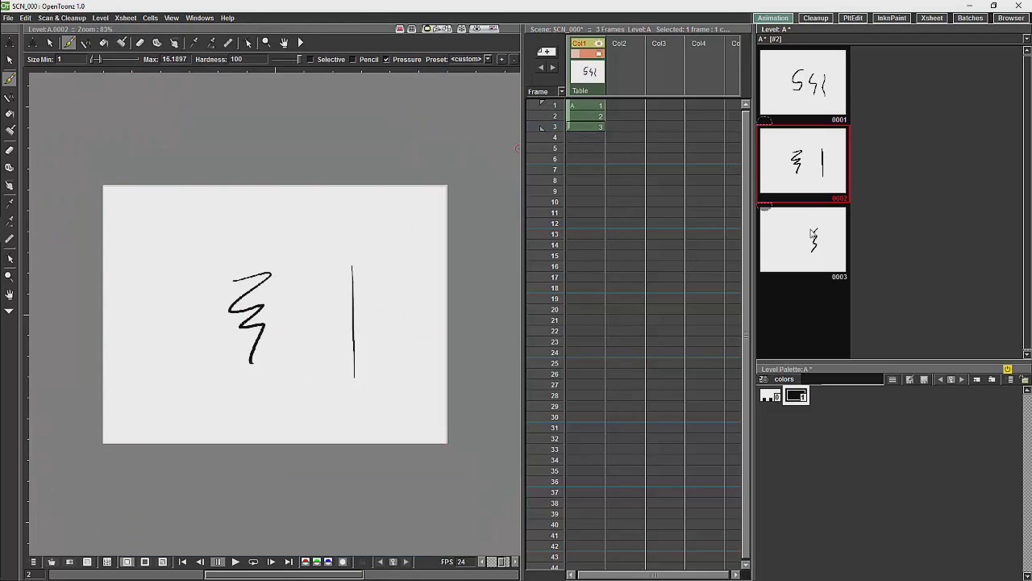
{"action": "left_click", "coordinate": [813, 234]}
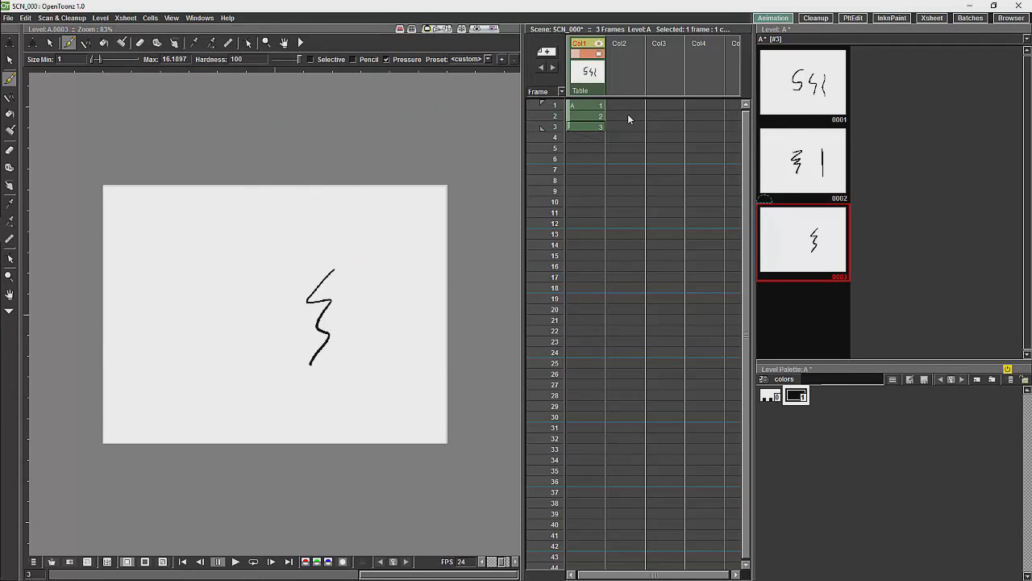
{"action": "left_click", "coordinate": [578, 148]}
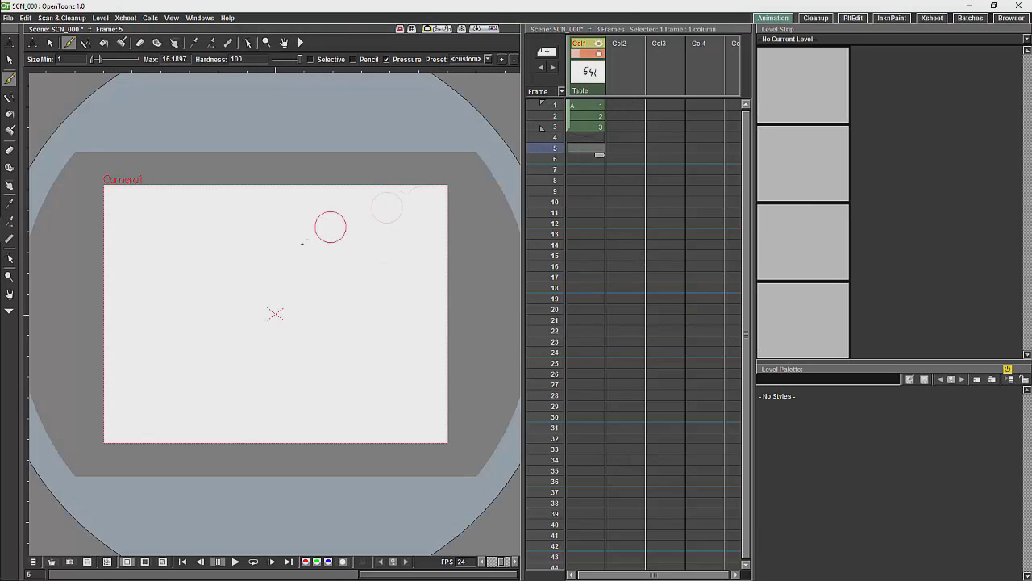
{"action": "mouse_move", "coordinate": [296, 253]}
{"action": "left_mouse_down"}
{"action": "mouse_move", "coordinate": [268, 272]}
{"action": "mouse_move", "coordinate": [293, 309]}
{"action": "mouse_move", "coordinate": [287, 360]}
{"action": "left_mouse_up"}
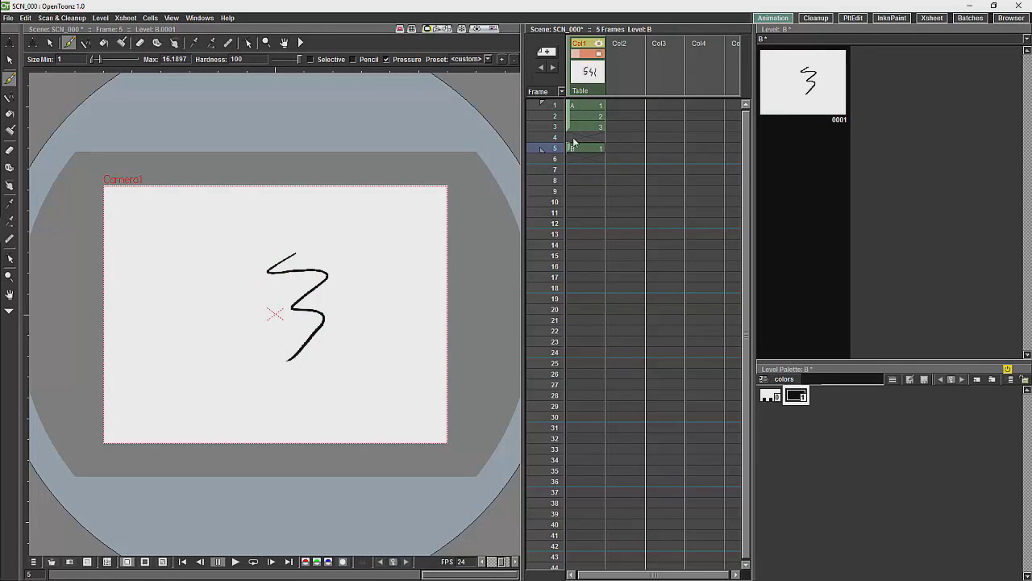
- Set up a new Toonz Vector Level at Col2 frame 1 named 'vector', ending at frame 10, step 2
{"action": "left_click", "coordinate": [626, 105]}
{"action": "right_click", "coordinate": [628, 105]}
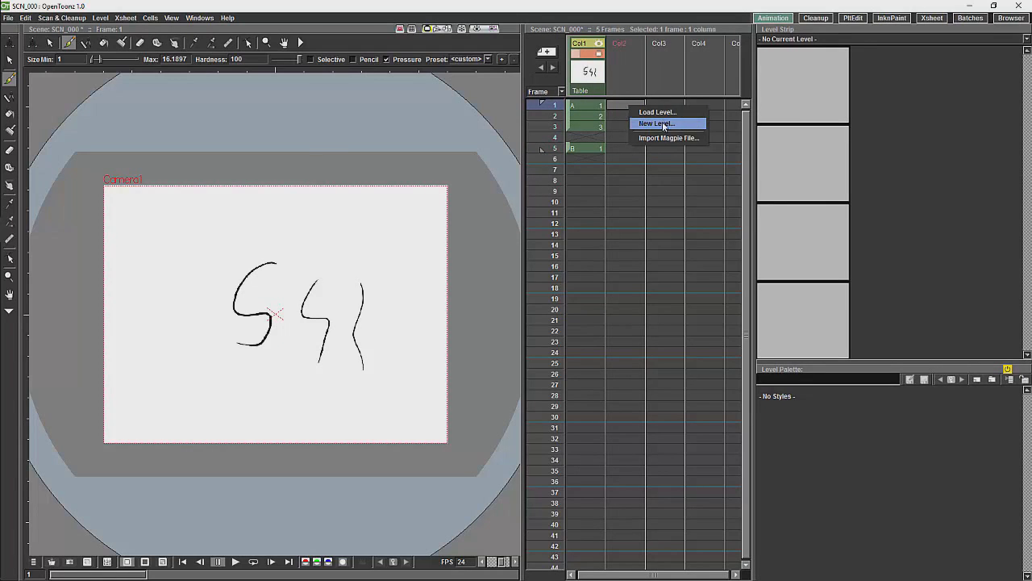
{"action": "left_click", "coordinate": [664, 124]}
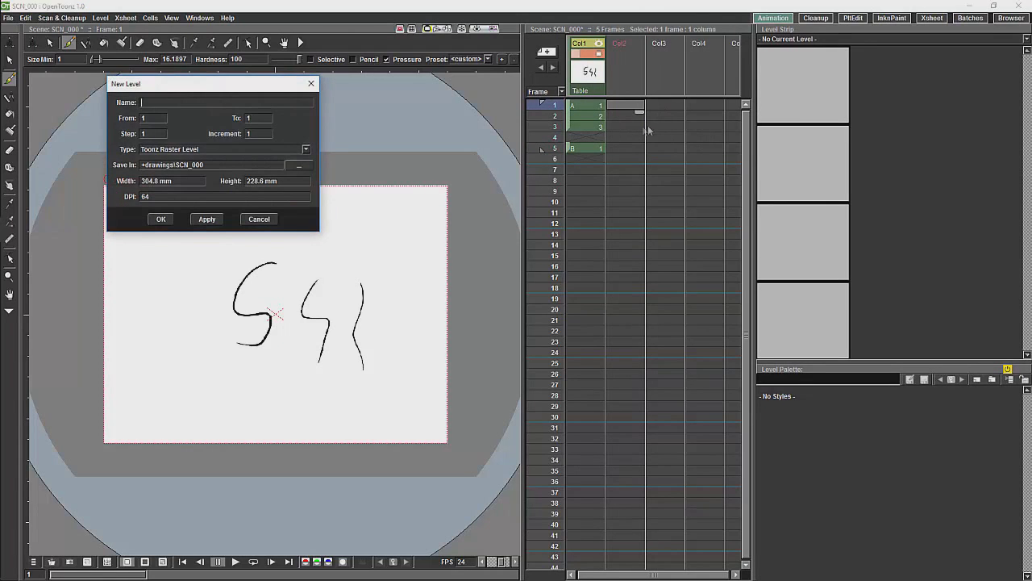
{"action": "left_click", "coordinate": [308, 150]}
{"action": "left_click", "coordinate": [223, 157]}
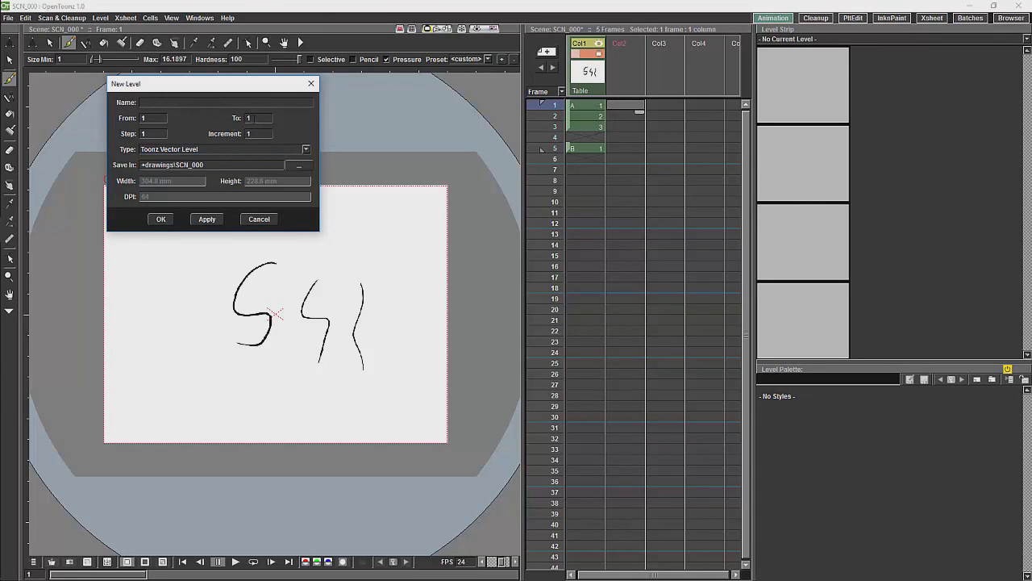
{"action": "left_click_drag", "start_coordinate": [255, 118], "coordinate": [243, 127]}
{"action": "key", "text": "Tab"}
{"action": "key", "text": "BackSpace"}
{"action": "type", "text": "2vecor"}
{"action": "key", "text": "Left"}
{"action": "key", "text": "Left"}
{"action": "type", "text": "t"}
- Confirm the New Level dialog to create the vector level in Col2
{"action": "left_click", "coordinate": [160, 219]}
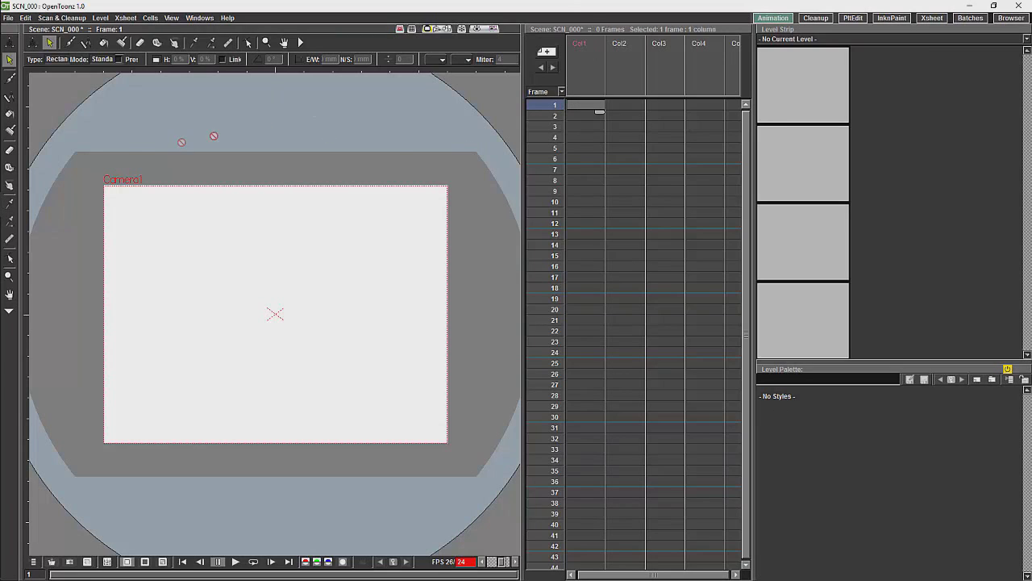
- Sketch a freehand 3 as level C and extend it, then undo both
{"action": "left_click", "coordinate": [10, 78]}
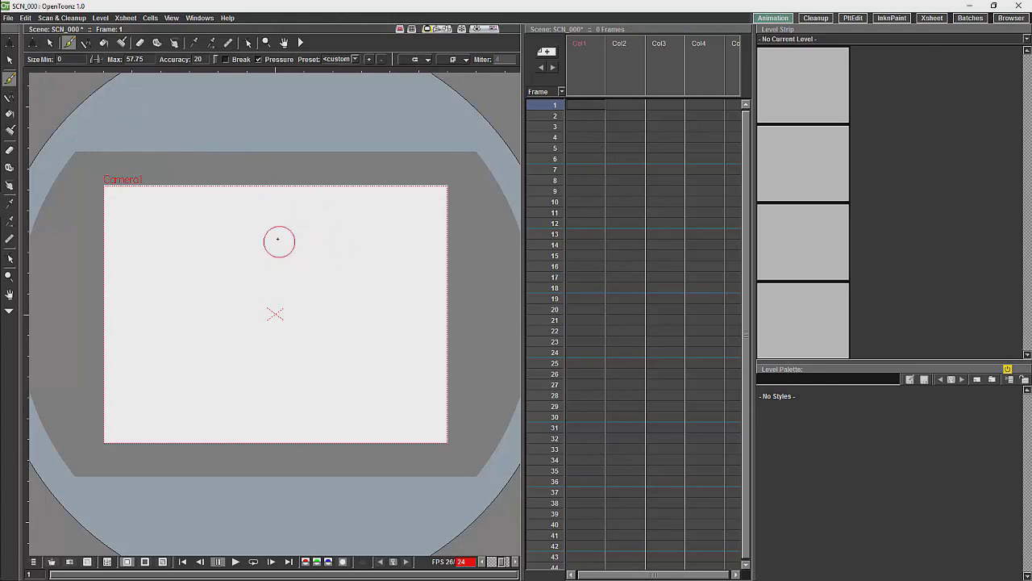
{"action": "mouse_move", "coordinate": [279, 236]}
{"action": "left_mouse_down"}
{"action": "mouse_move", "coordinate": [235, 244]}
{"action": "mouse_move", "coordinate": [272, 341]}
{"action": "mouse_move", "coordinate": [238, 347]}
{"action": "left_mouse_up"}
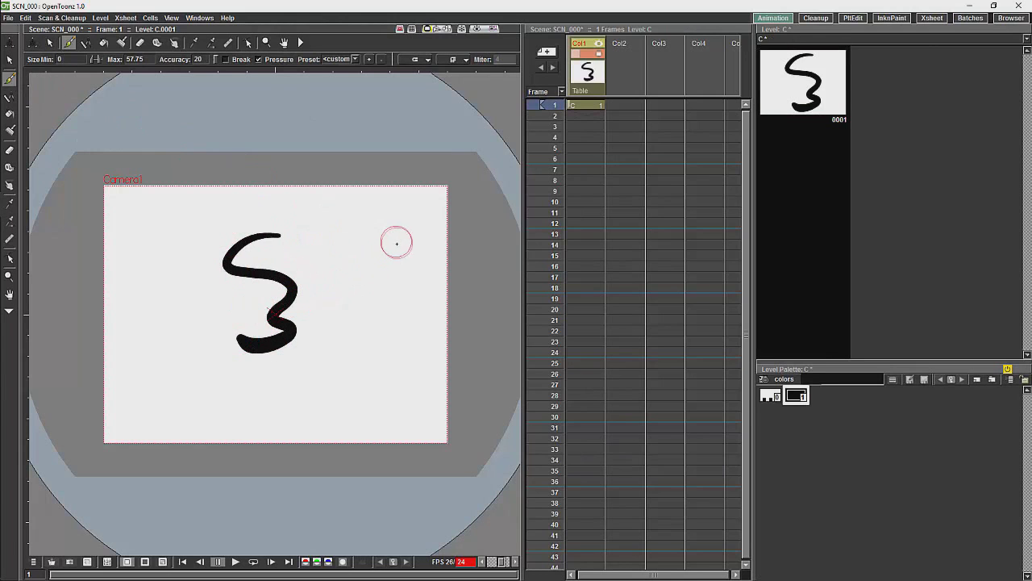
{"action": "left_click", "coordinate": [596, 107]}
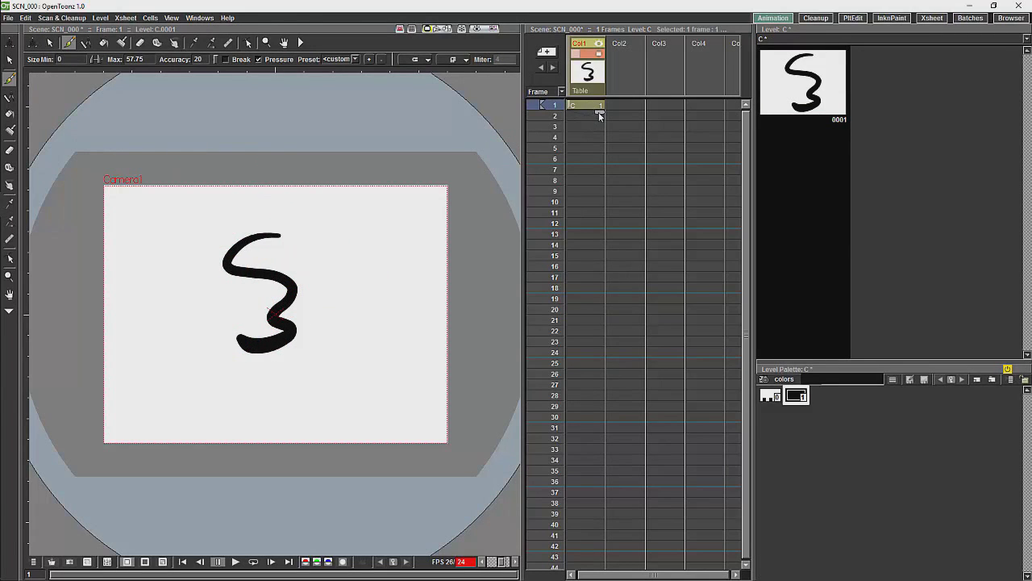
{"action": "left_click_drag", "start_coordinate": [597, 115], "coordinate": [585, 360]}
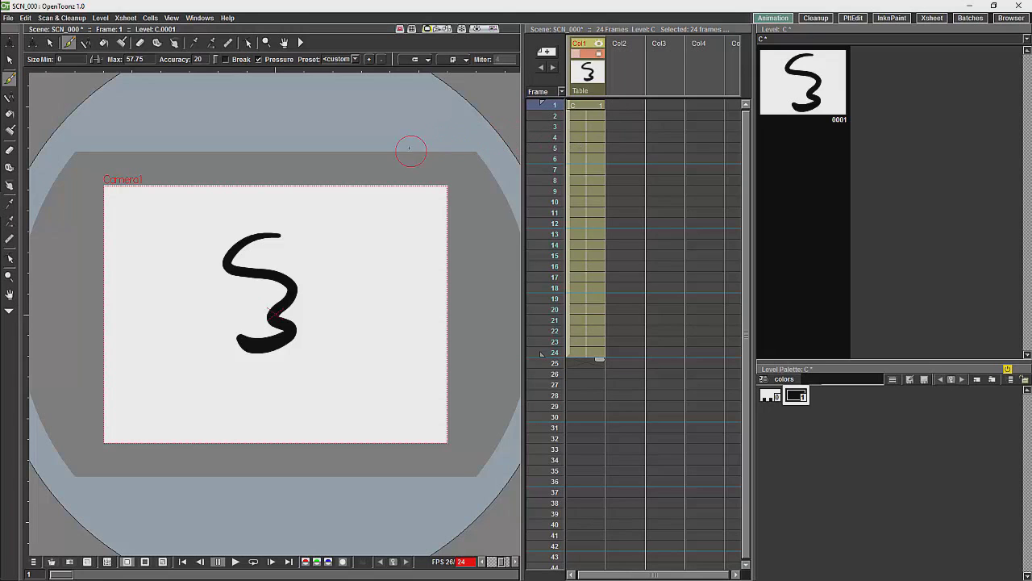
{"action": "key", "text": "ctrl+z"}
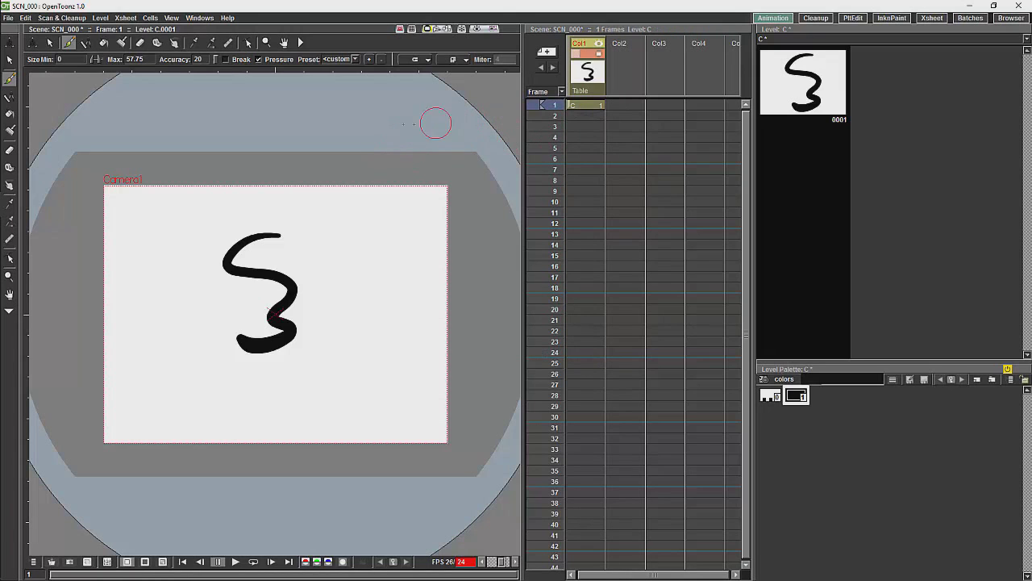
{"action": "key", "text": "ctrl+z"}
- Draw a thick black circle ring near the top of the camera frame with the Geometric tool
{"action": "left_click", "coordinate": [86, 42]}
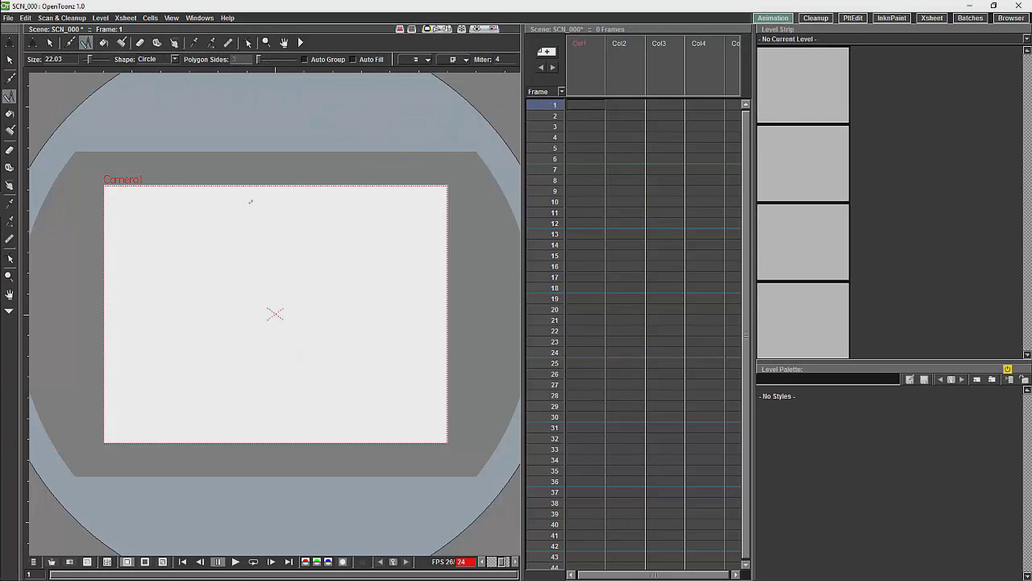
{"action": "left_click", "coordinate": [248, 215]}
{"action": "left_click_drag", "start_coordinate": [248, 215], "coordinate": [272, 234]}
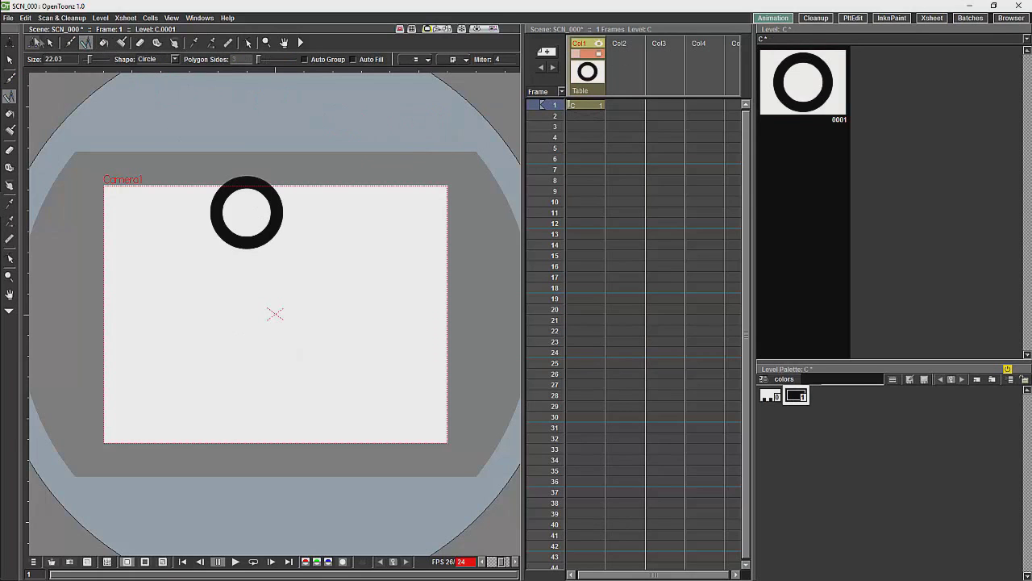
- Nudge the ring slightly down-right and hold level C from frame 1 to 24
{"action": "left_click", "coordinate": [50, 43]}
{"action": "left_click", "coordinate": [275, 211]}
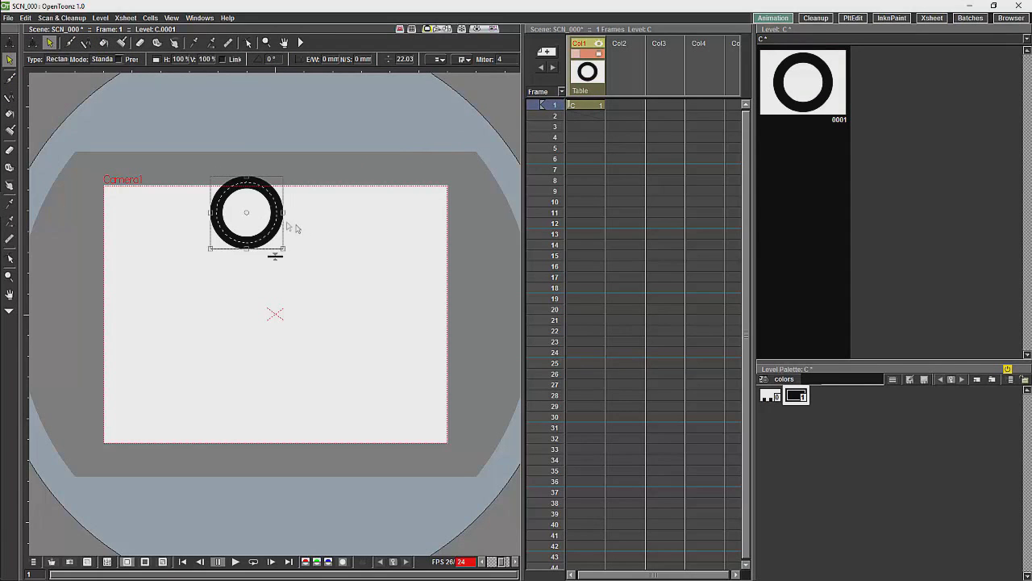
{"action": "left_click_drag", "start_coordinate": [275, 205], "coordinate": [296, 224]}
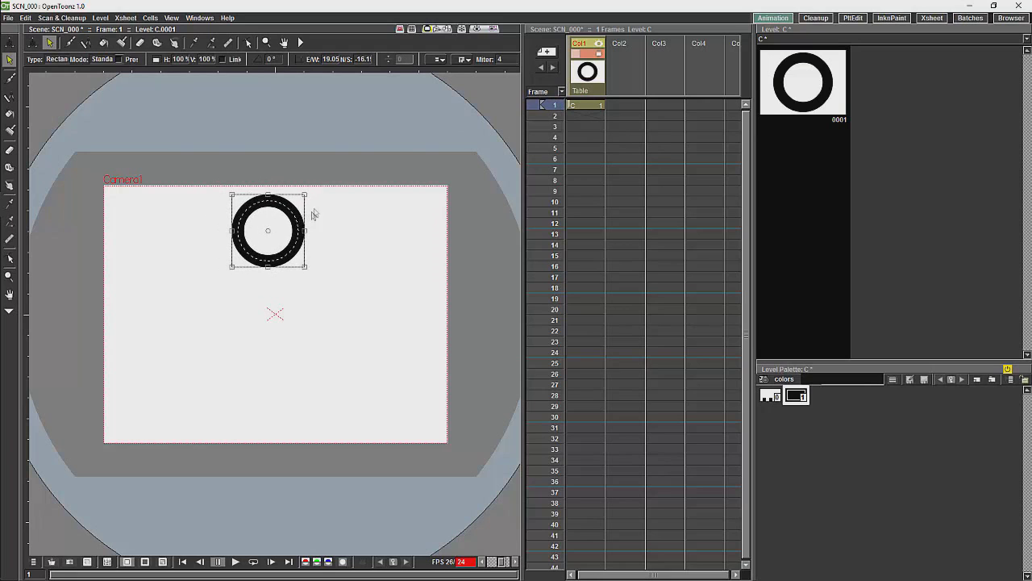
{"action": "left_click", "coordinate": [589, 107]}
{"action": "left_click_drag", "start_coordinate": [599, 112], "coordinate": [595, 358]}
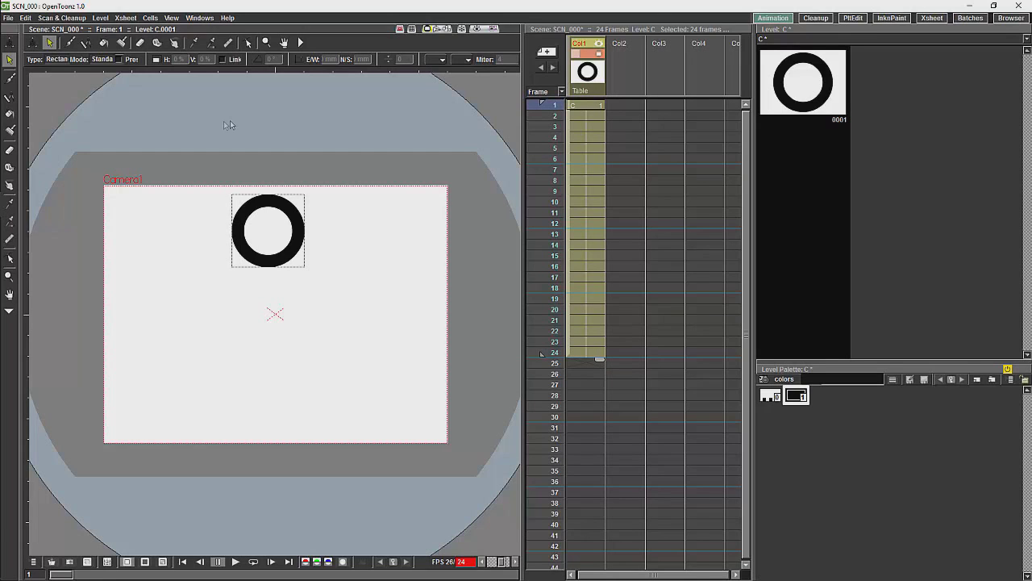
- Move Col1's pivot centre into the middle of the ring with the Animate tool
{"action": "left_click", "coordinate": [32, 45]}
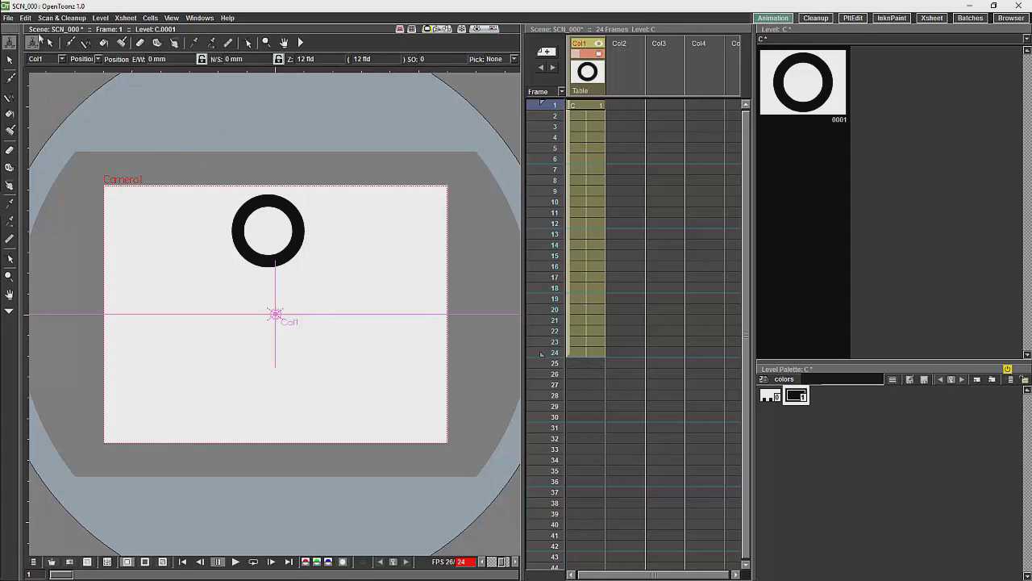
{"action": "left_click", "coordinate": [99, 62]}
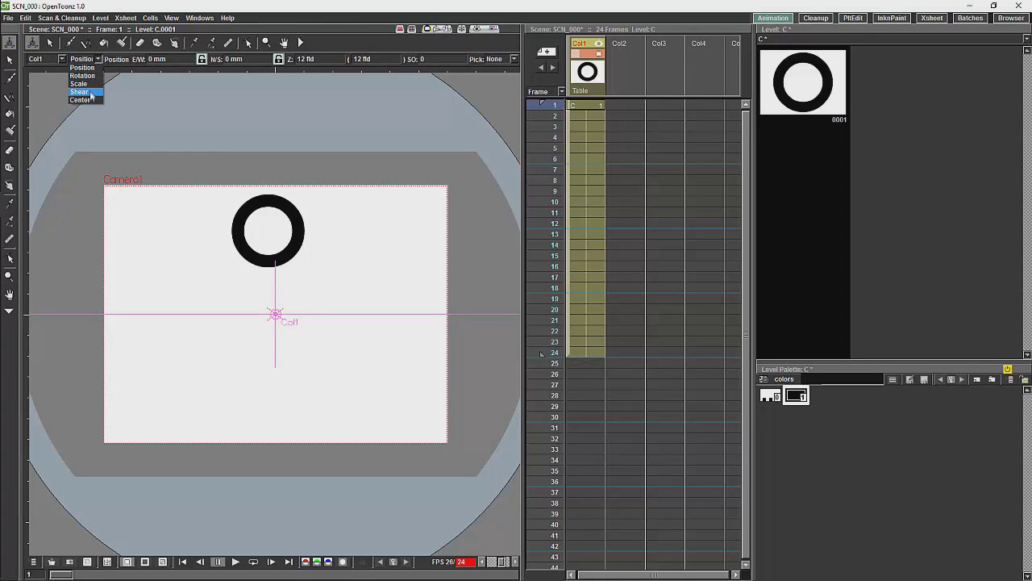
{"action": "left_click", "coordinate": [91, 100]}
{"action": "left_click_drag", "start_coordinate": [275, 314], "coordinate": [268, 230]}
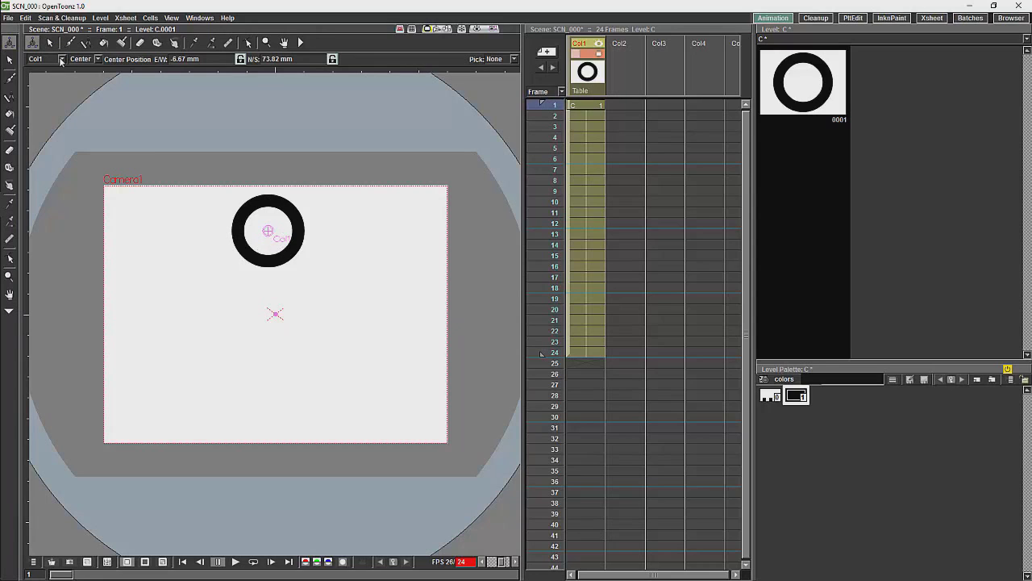
{"action": "left_click", "coordinate": [97, 60]}
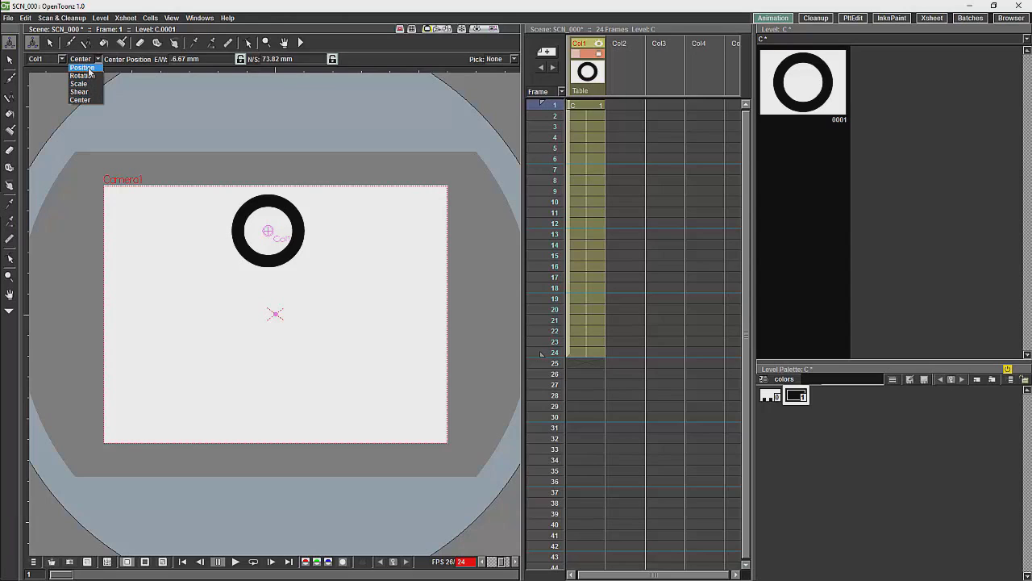
{"action": "left_click", "coordinate": [89, 69]}
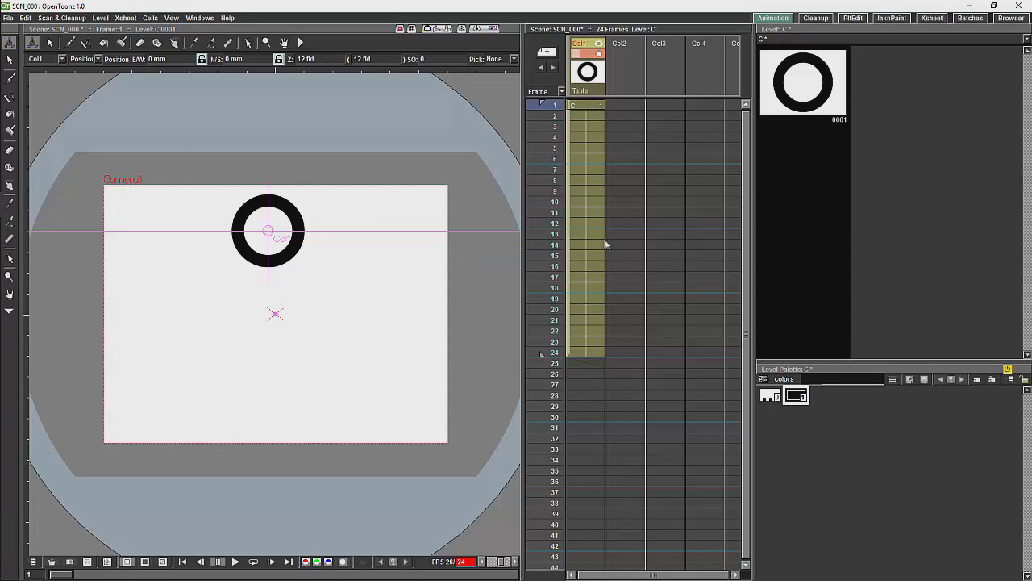
- Key the ring near the bottom at frame 12 and back up at frame 24, then play
{"action": "left_click", "coordinate": [578, 223]}
{"action": "mouse_move", "coordinate": [268, 228]}
{"action": "left_mouse_down"}
{"action": "mouse_move", "coordinate": [267, 376]}
{"action": "mouse_move", "coordinate": [267, 228]}
{"action": "left_mouse_up"}
{"action": "left_click", "coordinate": [593, 106]}
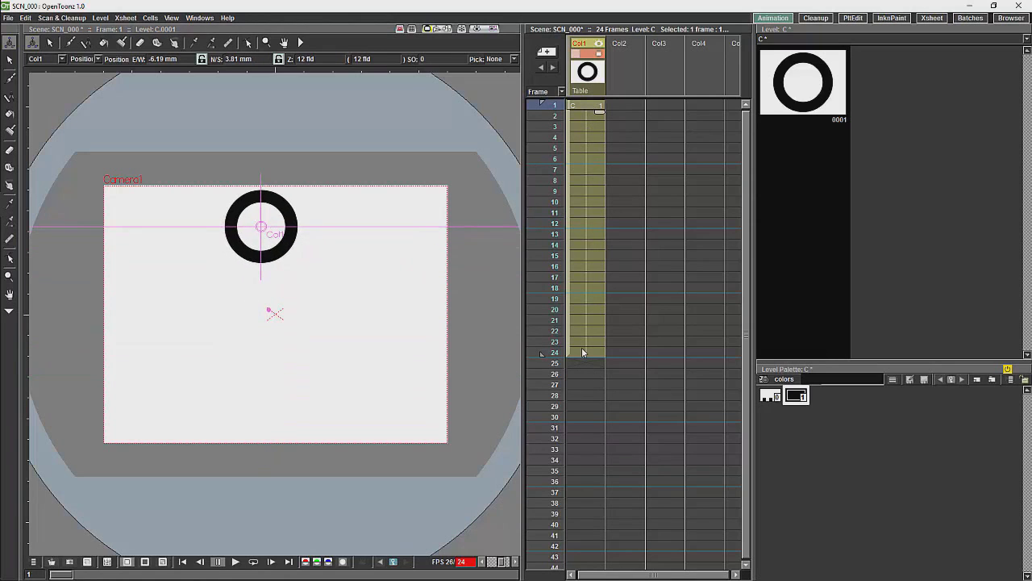
{"action": "left_click", "coordinate": [581, 351]}
{"action": "left_click_drag", "start_coordinate": [262, 376], "coordinate": [255, 207]}
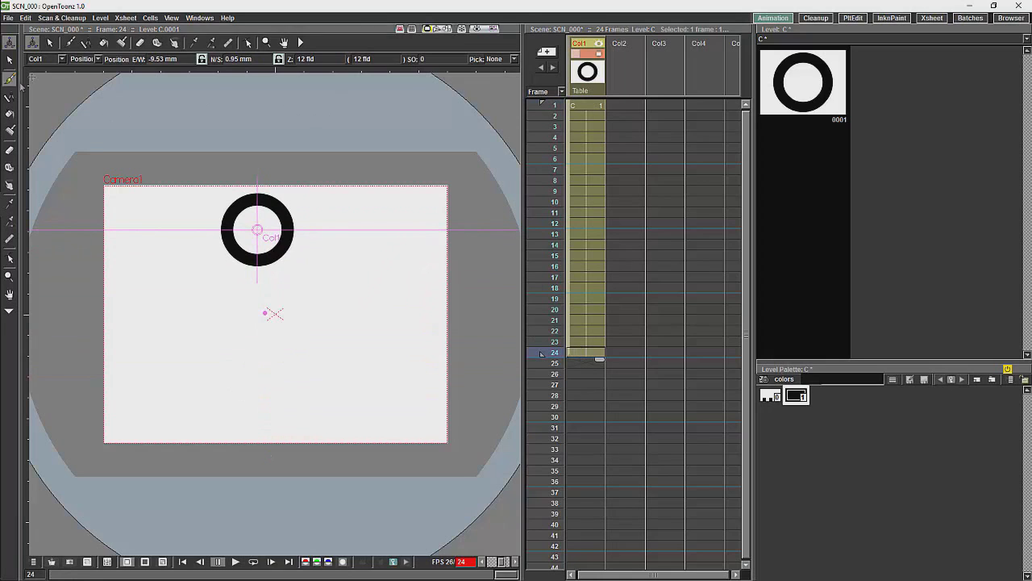
{"action": "left_click", "coordinate": [235, 561]}
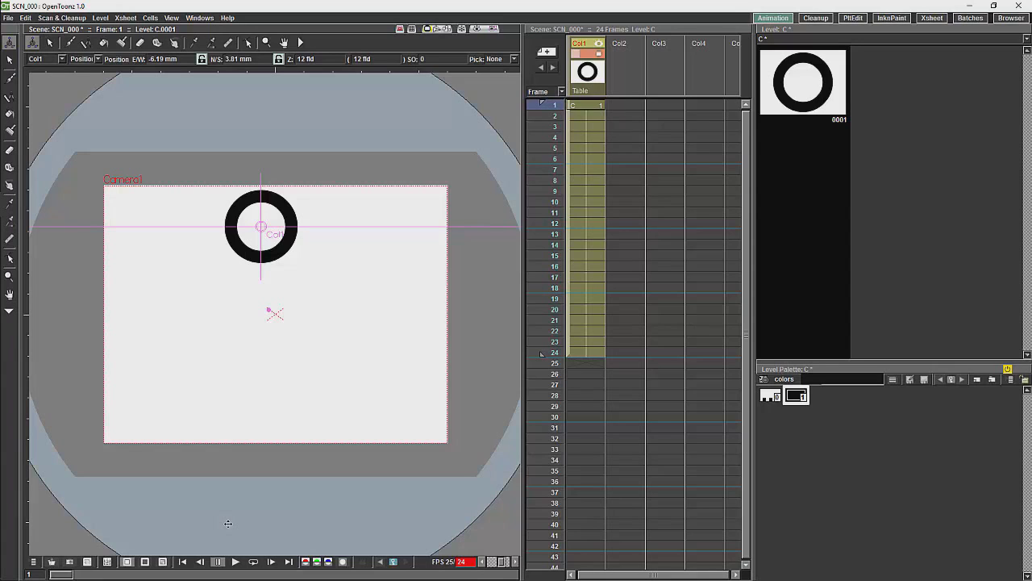
- Switch the Animate tool's edited object from Col1 to the Table
{"action": "left_click", "coordinate": [275, 313]}
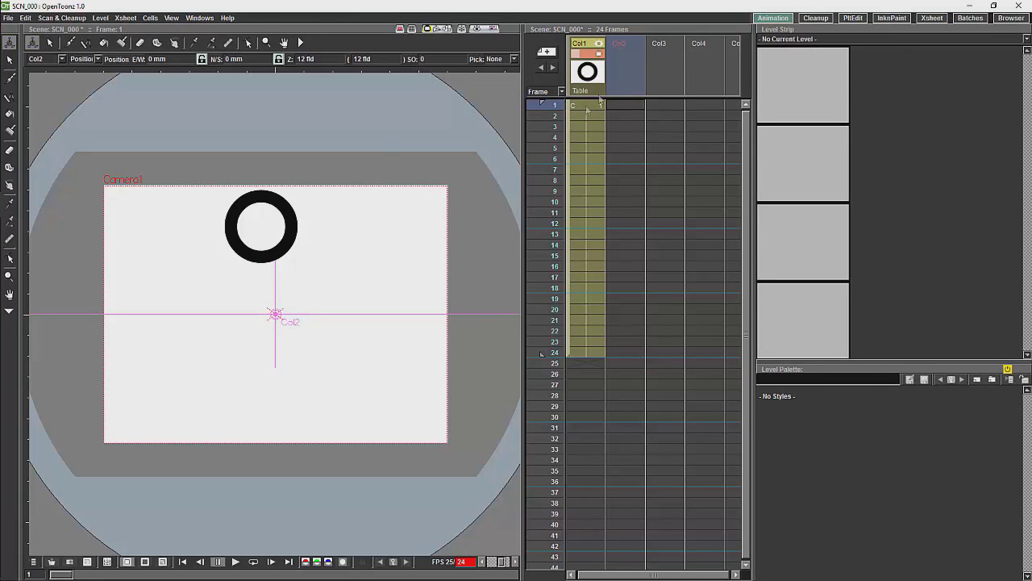
- Make Col2 current and draw a thick circle ring there as level D
{"action": "left_click", "coordinate": [629, 108]}
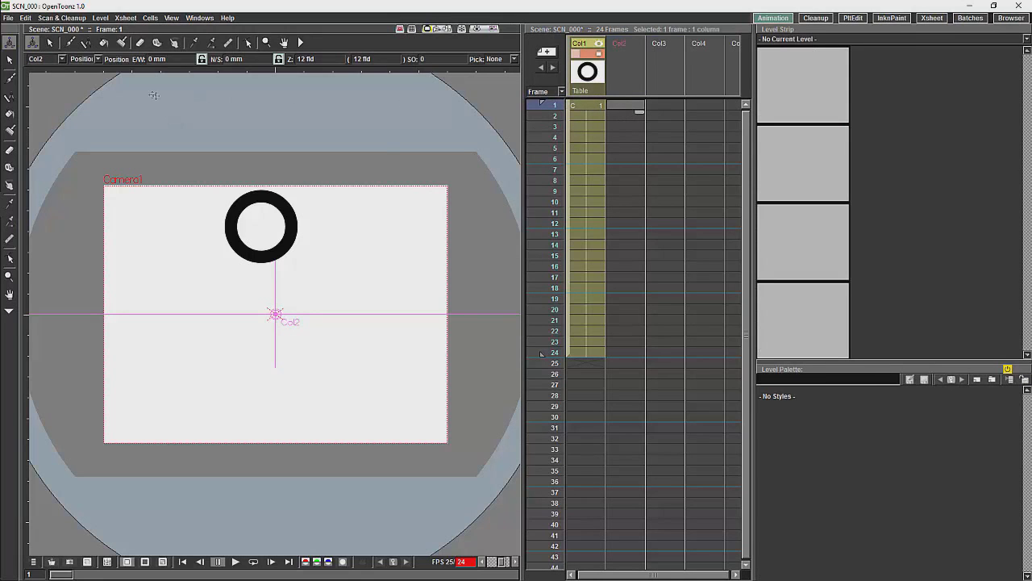
{"action": "left_click", "coordinate": [598, 53]}
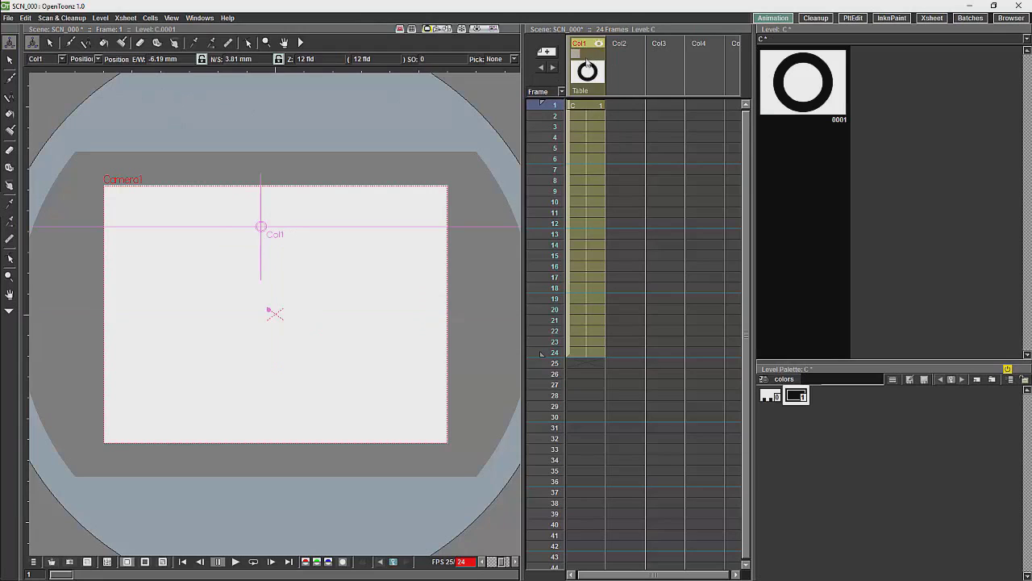
{"action": "left_click", "coordinate": [480, 79]}
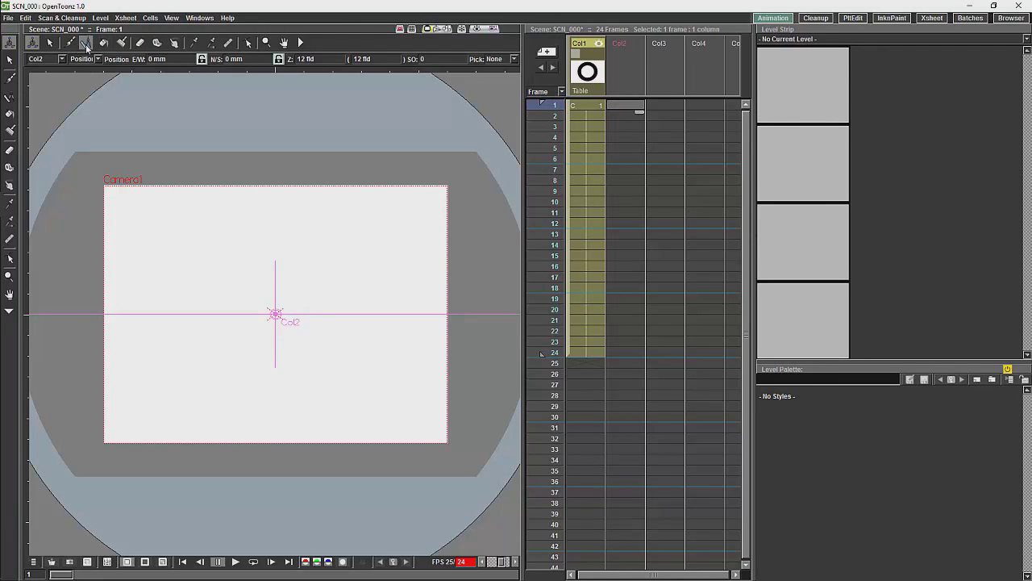
{"action": "left_click", "coordinate": [86, 45]}
{"action": "left_click_drag", "start_coordinate": [270, 221], "coordinate": [285, 247]}
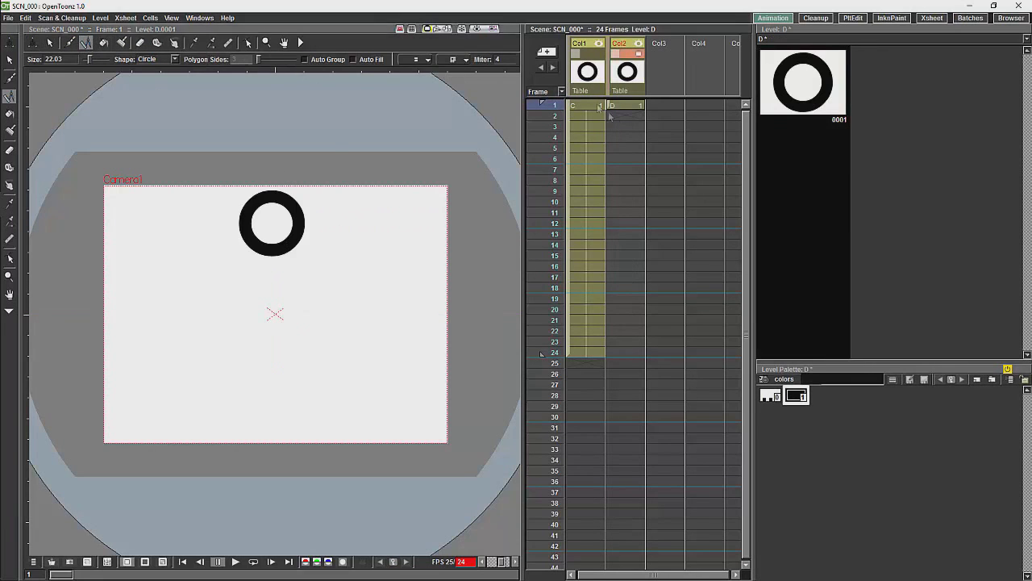
- Hold level D in Col2 from frame 1 through frame 24
{"action": "left_click", "coordinate": [637, 107]}
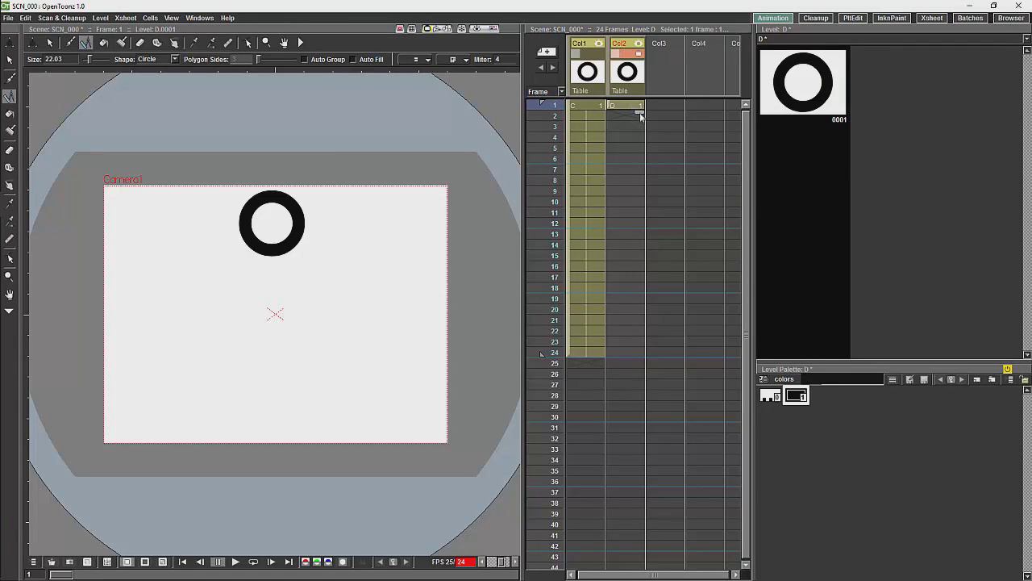
{"action": "left_click_drag", "start_coordinate": [639, 115], "coordinate": [633, 361]}
{"action": "left_click", "coordinate": [199, 17]}
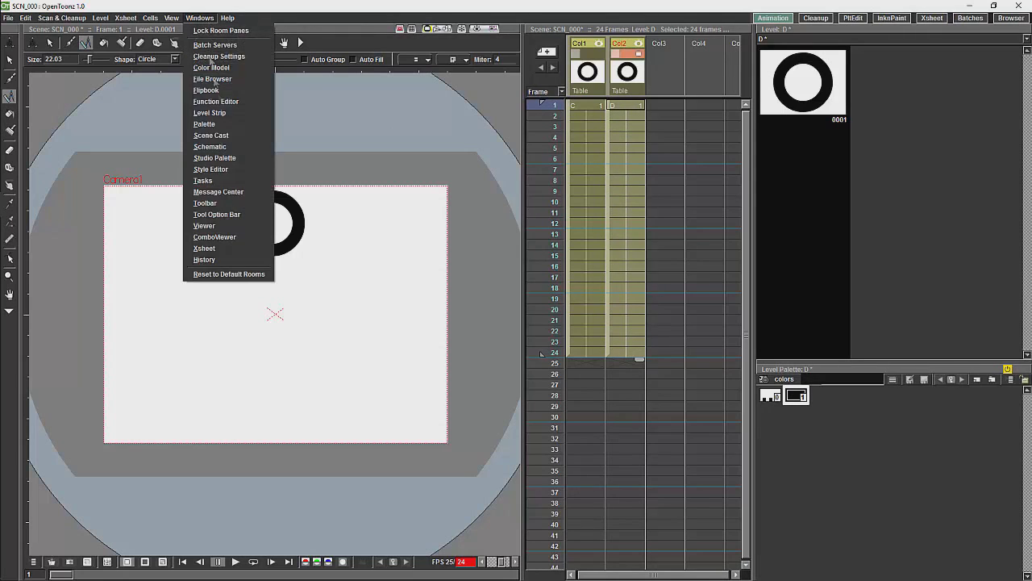
- Open the Stage Schematic and rearrange the Table, Col1 and Col2 nodes
{"action": "left_click", "coordinate": [215, 146]}
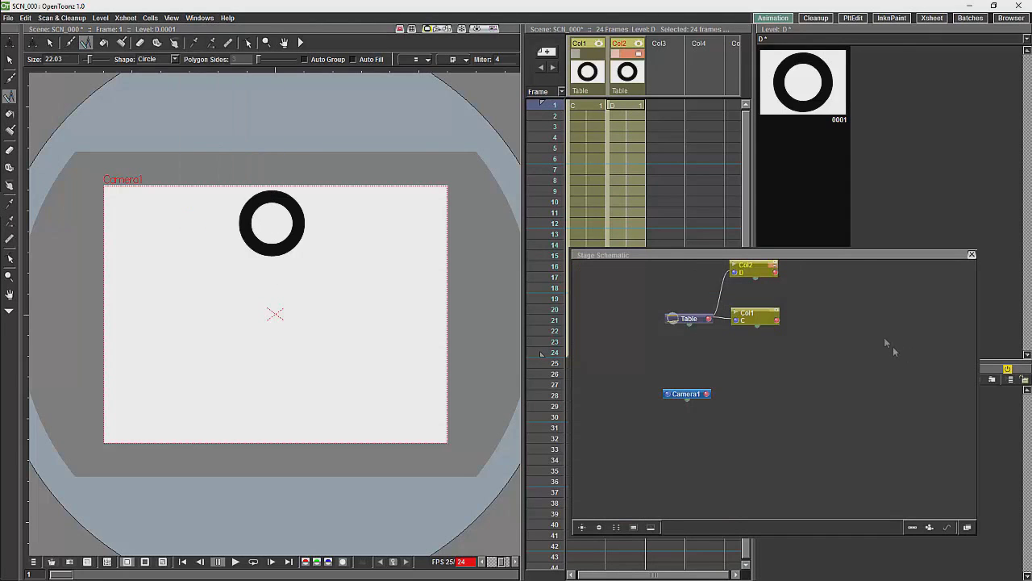
{"action": "left_click_drag", "start_coordinate": [863, 258], "coordinate": [886, 281]}
{"action": "left_click_drag", "start_coordinate": [796, 347], "coordinate": [787, 369]}
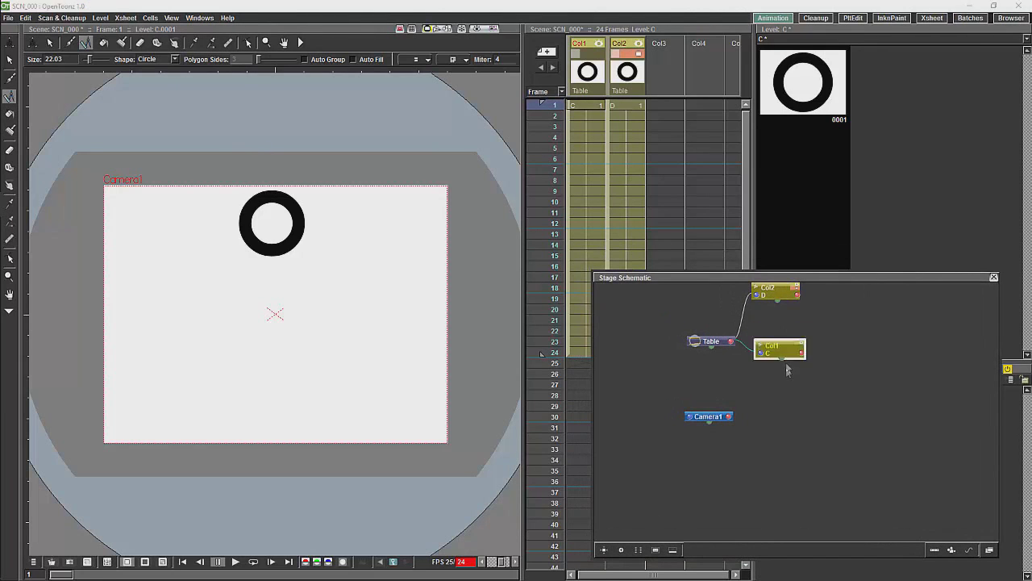
{"action": "left_click_drag", "start_coordinate": [776, 293], "coordinate": [817, 320]}
{"action": "left_click_drag", "start_coordinate": [710, 341], "coordinate": [674, 333]}
{"action": "left_click_drag", "start_coordinate": [810, 321], "coordinate": [832, 321]}
{"action": "left_click_drag", "start_coordinate": [771, 376], "coordinate": [769, 401]}
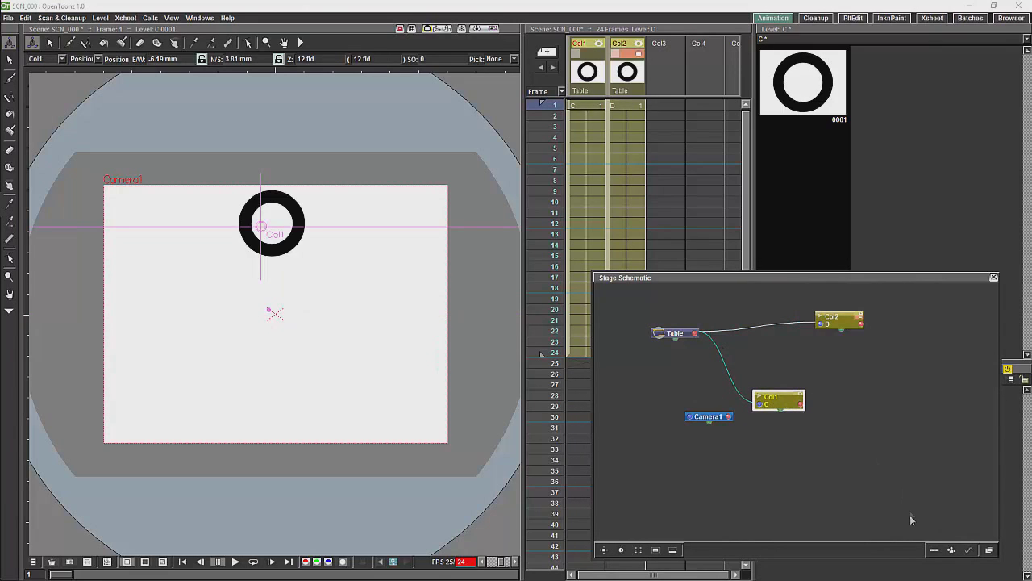
- Add pegs Peg1 and Peg2 and parent Peg2 to Peg1
{"action": "left_click", "coordinate": [933, 550]}
{"action": "left_click_drag", "start_coordinate": [741, 337], "coordinate": [758, 308]}
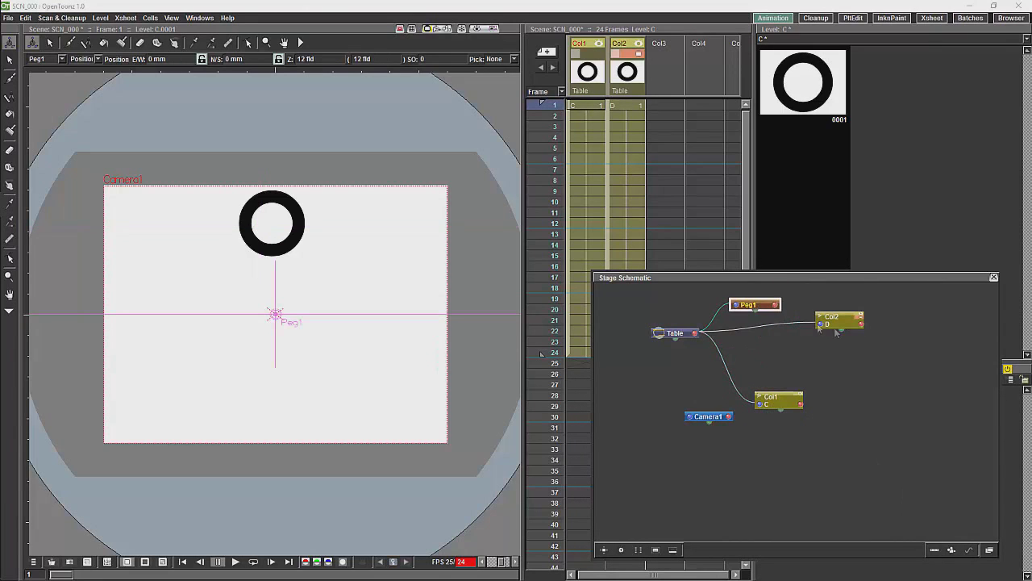
{"action": "left_click_drag", "start_coordinate": [842, 322], "coordinate": [844, 338]}
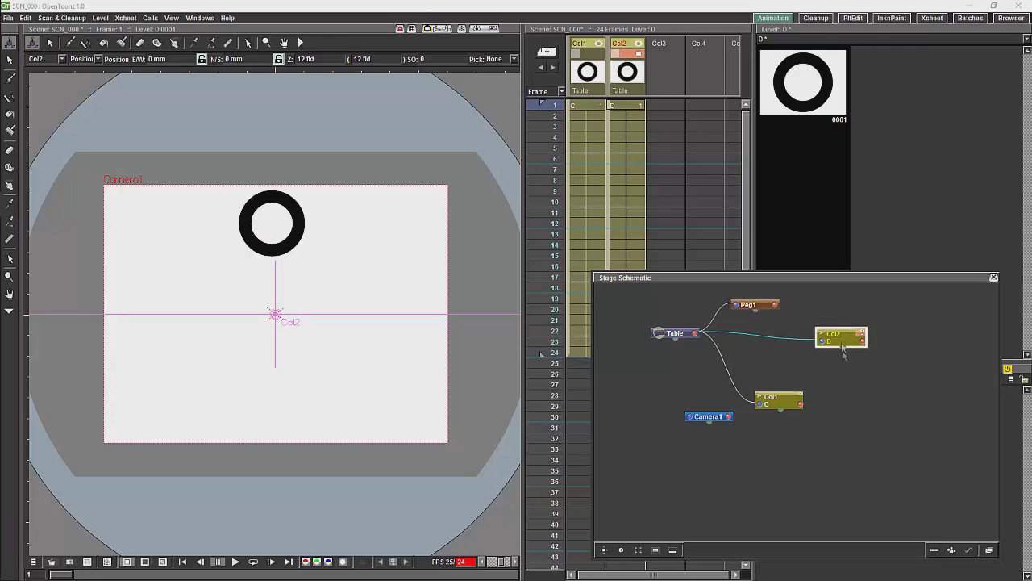
{"action": "left_click", "coordinate": [934, 550]}
{"action": "left_click_drag", "start_coordinate": [741, 337], "coordinate": [862, 311]}
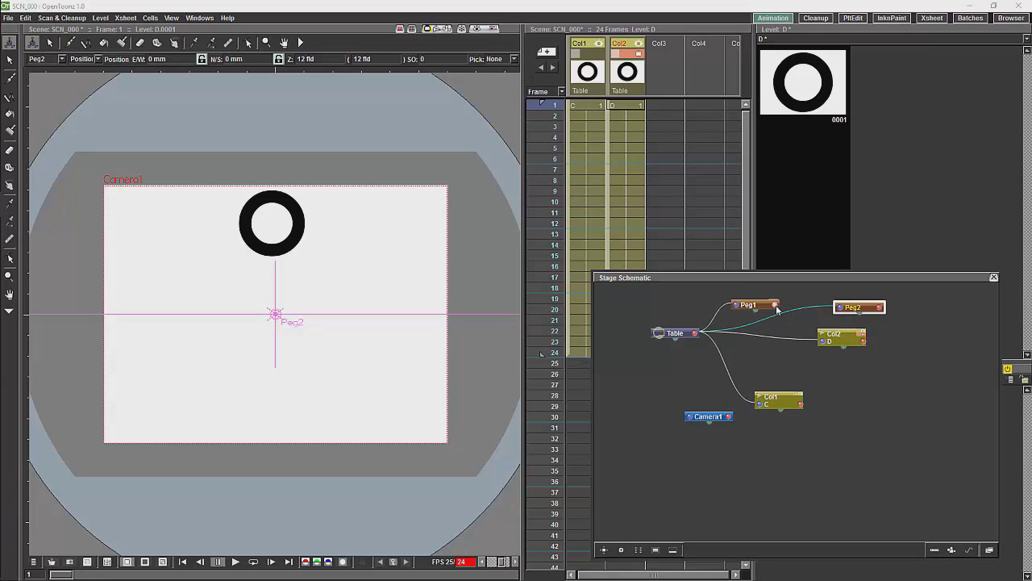
{"action": "left_click_drag", "start_coordinate": [775, 305], "coordinate": [890, 303]}
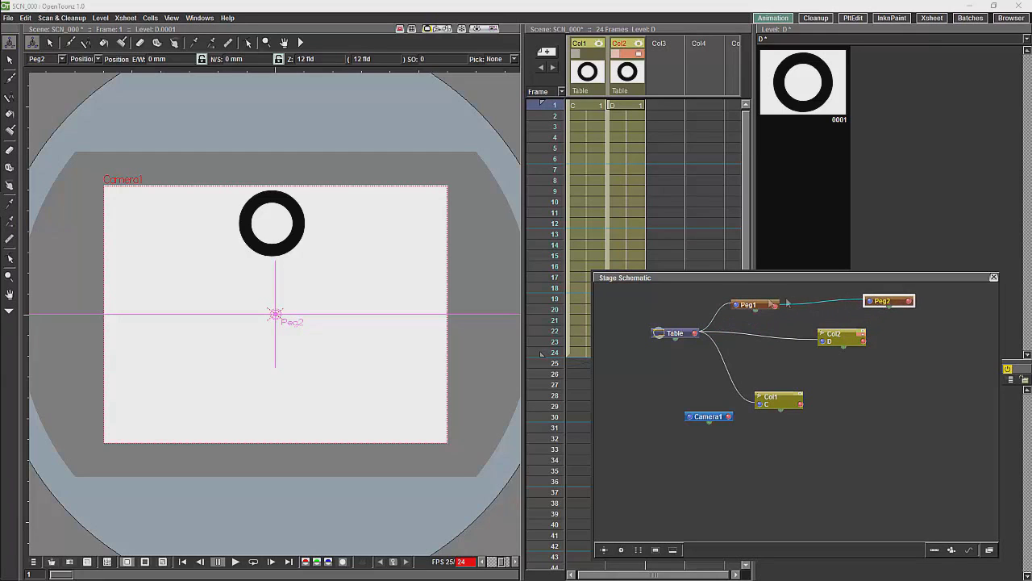
- Tidy the Peg1 and Peg2 node positions and parent Col2 to Peg1
{"action": "left_click_drag", "start_coordinate": [763, 307], "coordinate": [773, 302]}
{"action": "left_click_drag", "start_coordinate": [887, 303], "coordinate": [893, 301]}
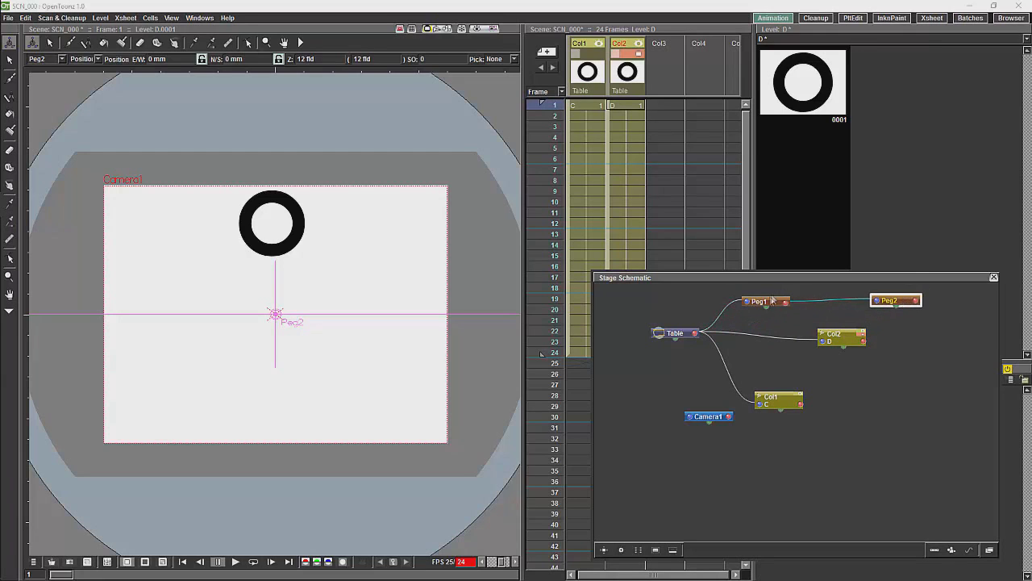
{"action": "left_click_drag", "start_coordinate": [783, 302], "coordinate": [798, 300]}
{"action": "left_click_drag", "start_coordinate": [905, 303], "coordinate": [910, 302]}
{"action": "left_click_drag", "start_coordinate": [786, 299], "coordinate": [801, 305]}
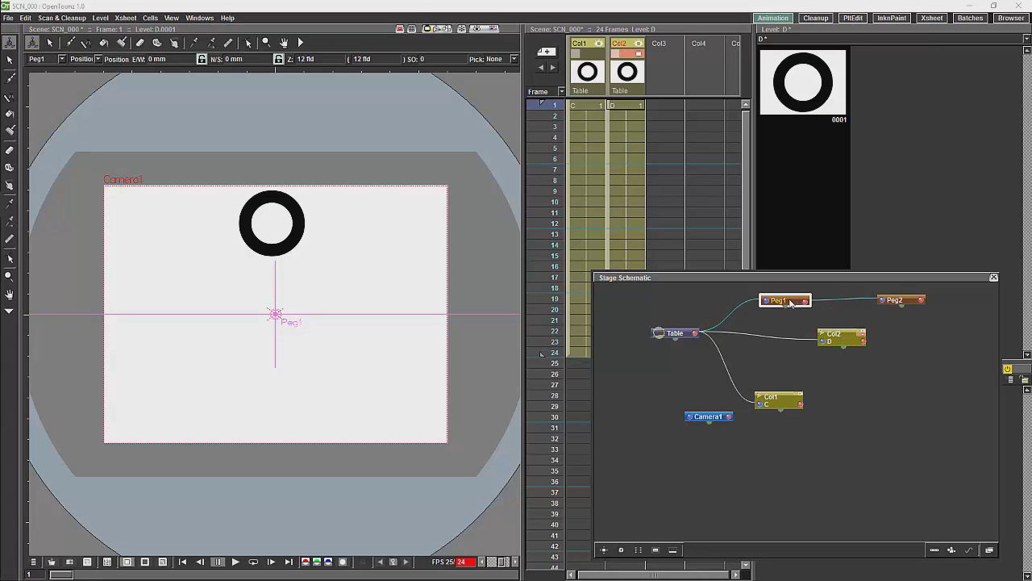
{"action": "left_click_drag", "start_coordinate": [791, 303], "coordinate": [782, 301]}
{"action": "left_click_drag", "start_coordinate": [906, 299], "coordinate": [905, 301]}
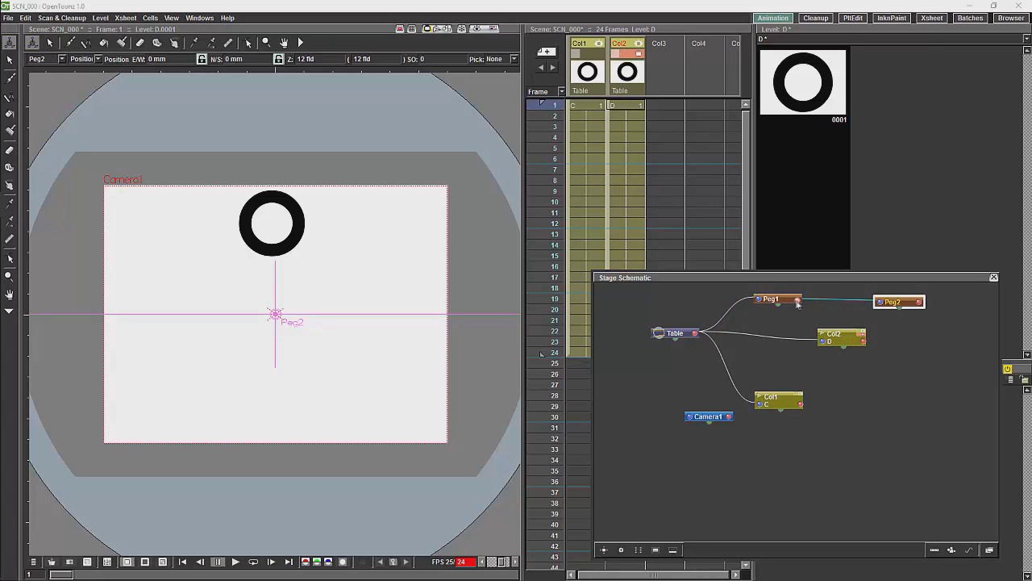
{"action": "left_click_drag", "start_coordinate": [797, 302], "coordinate": [825, 342]}
{"action": "left_click_drag", "start_coordinate": [779, 301], "coordinate": [798, 312]}
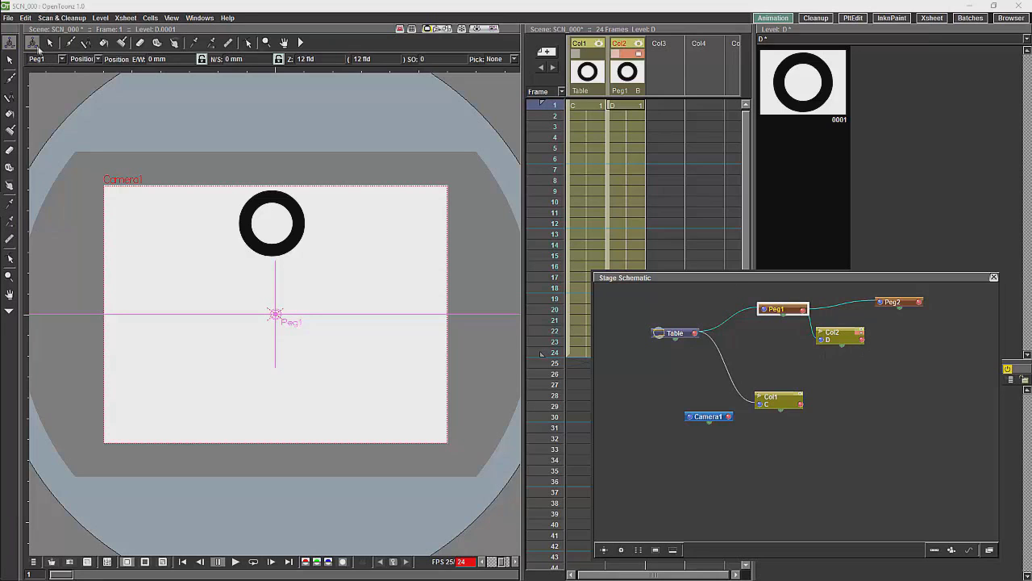
- With Peg1 selected, move its centre into the middle of the ring
{"action": "left_click", "coordinate": [44, 62]}
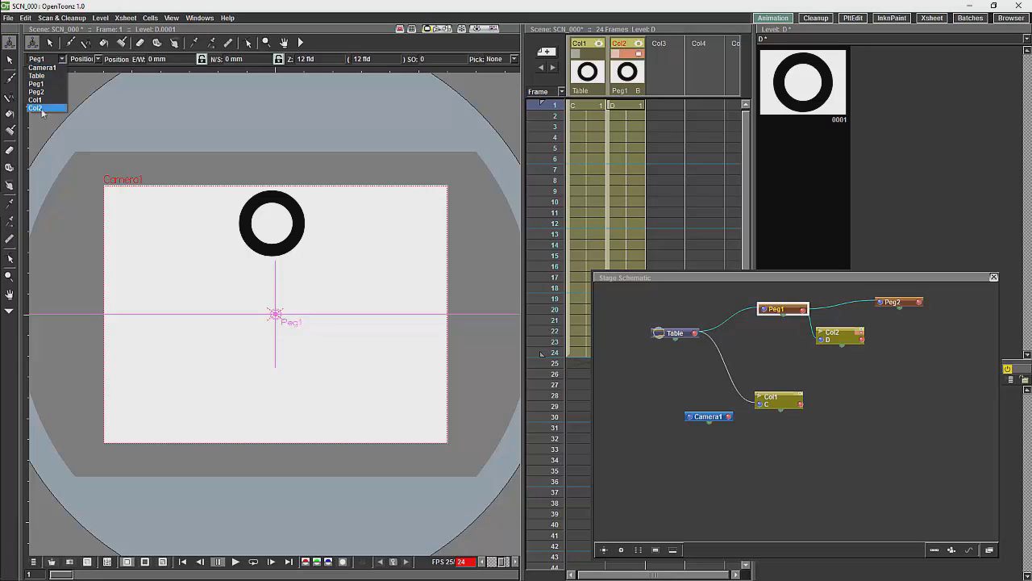
{"action": "left_click", "coordinate": [43, 83]}
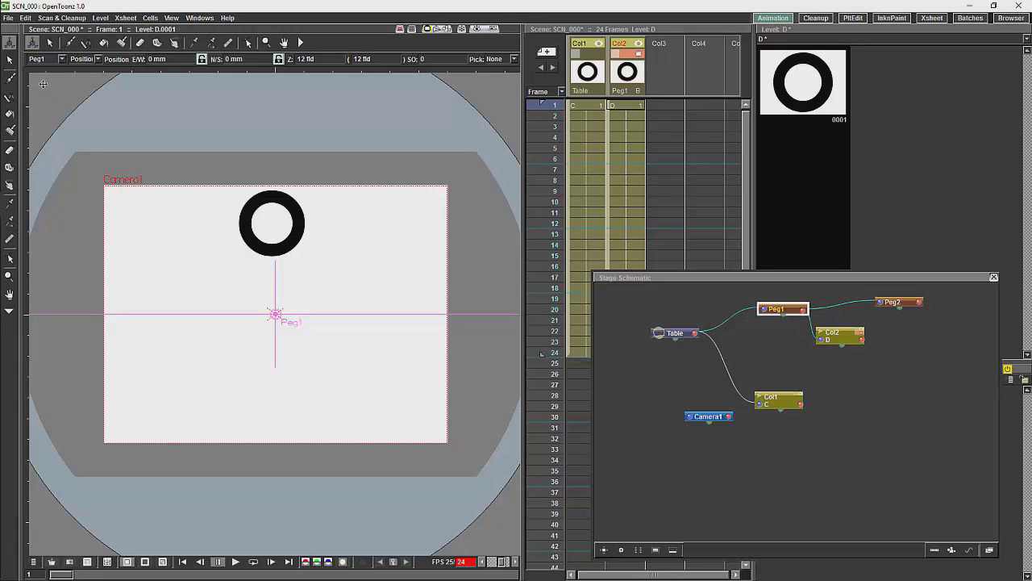
{"action": "left_click", "coordinate": [98, 62]}
{"action": "left_click", "coordinate": [89, 100]}
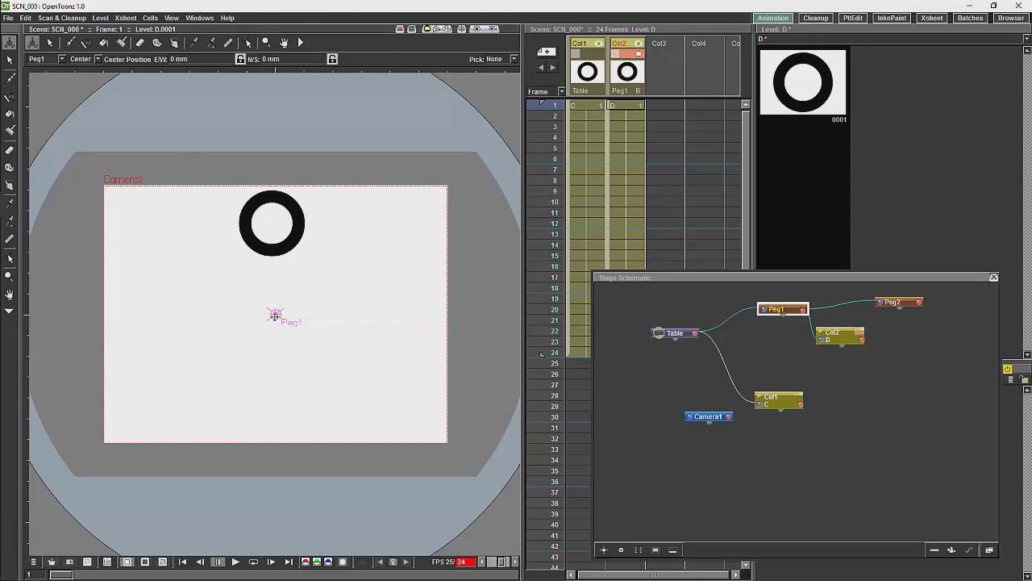
{"action": "left_click_drag", "start_coordinate": [275, 314], "coordinate": [272, 222]}
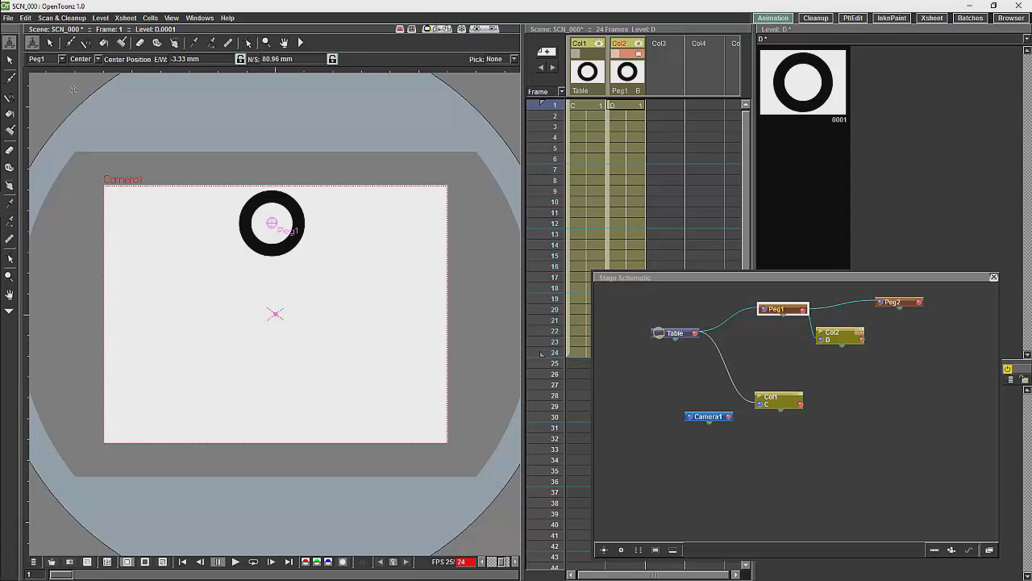
{"action": "left_click", "coordinate": [93, 60]}
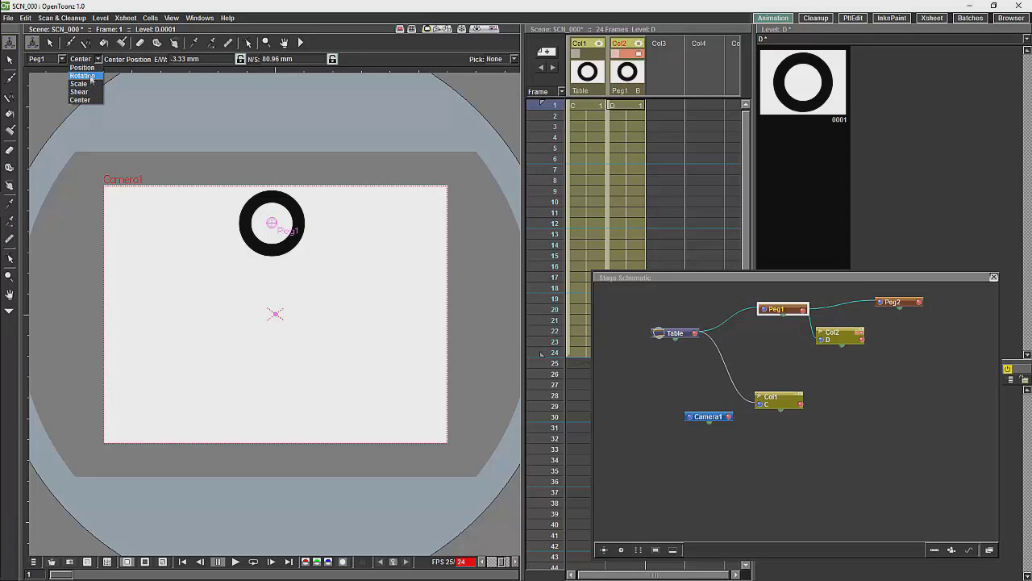
{"action": "left_click", "coordinate": [82, 68]}
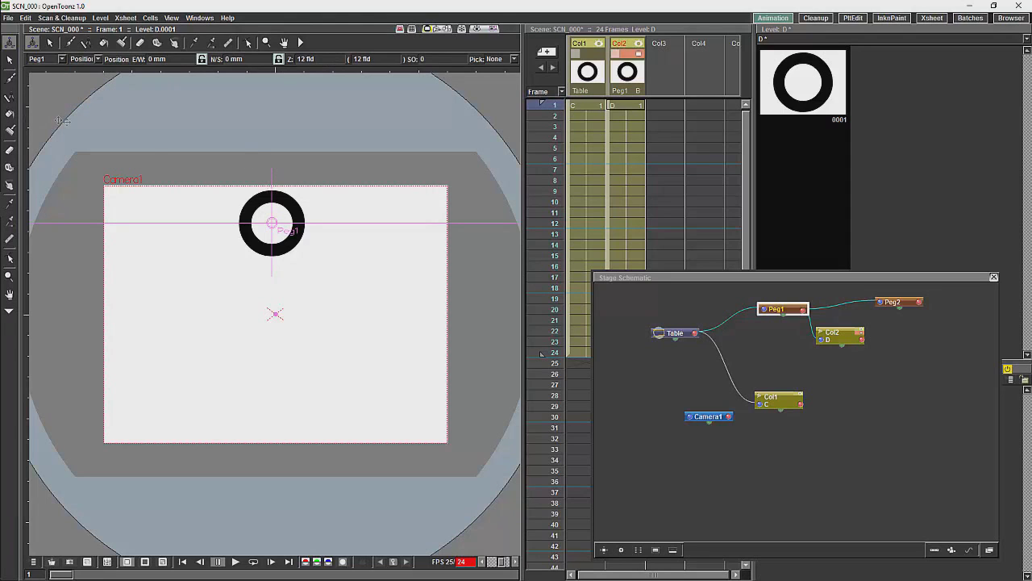
- Key Peg1 with the ring at the frame bottom at frame 12, back at the top at 24, then play
{"action": "left_click", "coordinate": [994, 277]}
{"action": "left_click", "coordinate": [621, 224]}
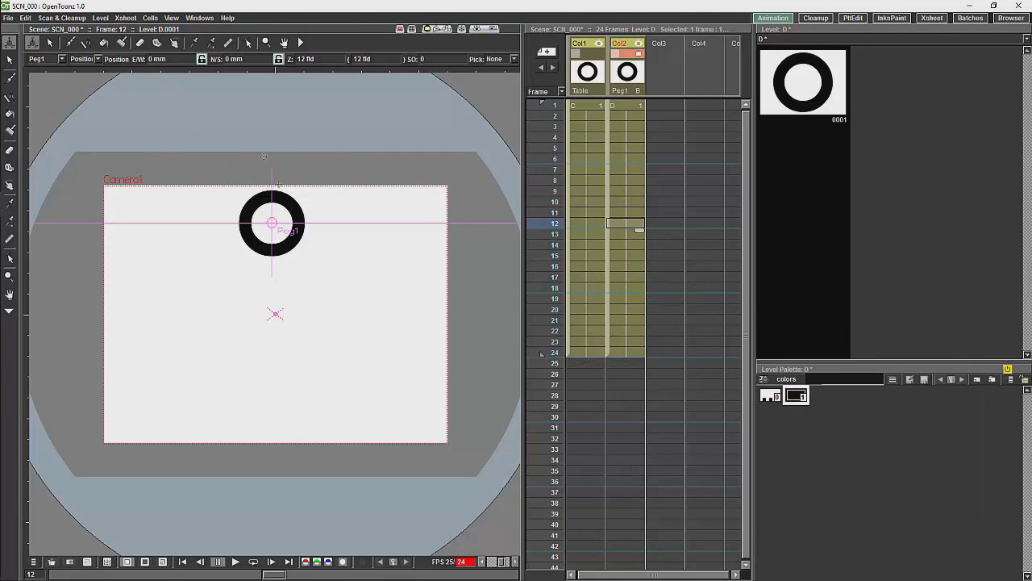
{"action": "mouse_move", "coordinate": [276, 218]}
{"action": "left_mouse_down"}
{"action": "mouse_move", "coordinate": [277, 379]}
{"action": "mouse_move", "coordinate": [276, 208]}
{"action": "left_mouse_up"}
{"action": "key", "text": "alt+comma"}
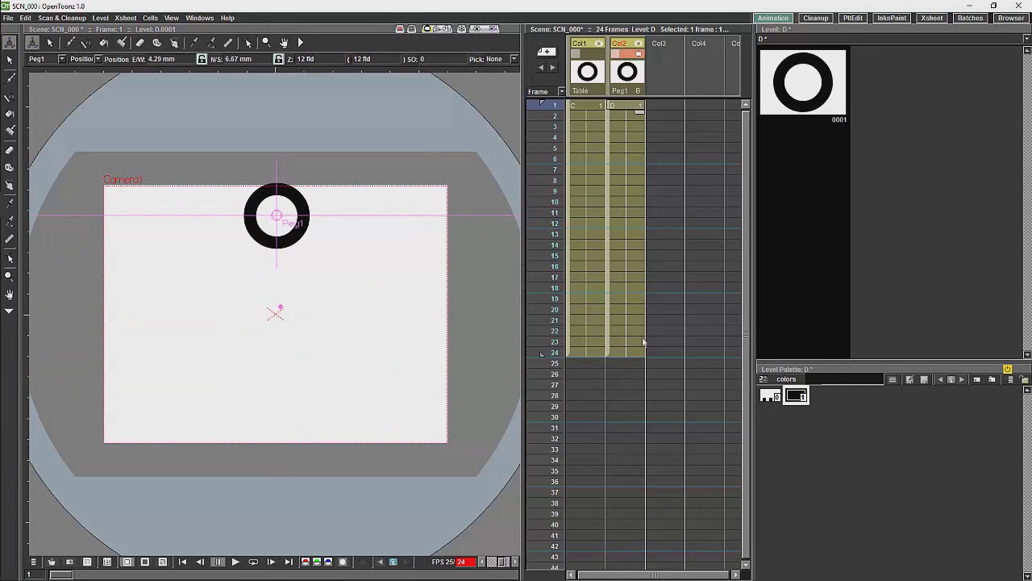
{"action": "left_click", "coordinate": [628, 355]}
{"action": "left_click_drag", "start_coordinate": [274, 385], "coordinate": [273, 213]}
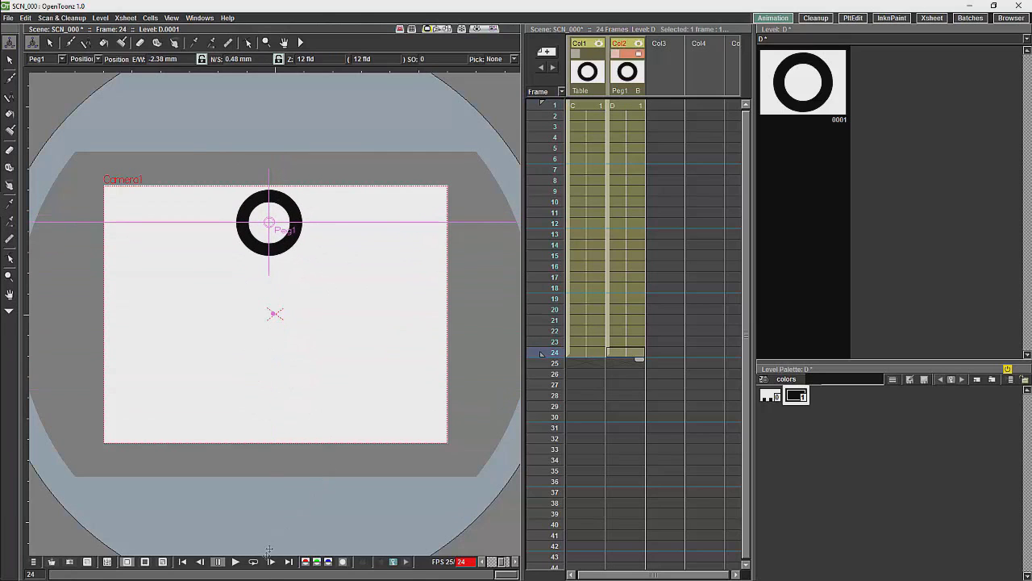
{"action": "left_click", "coordinate": [235, 561]}
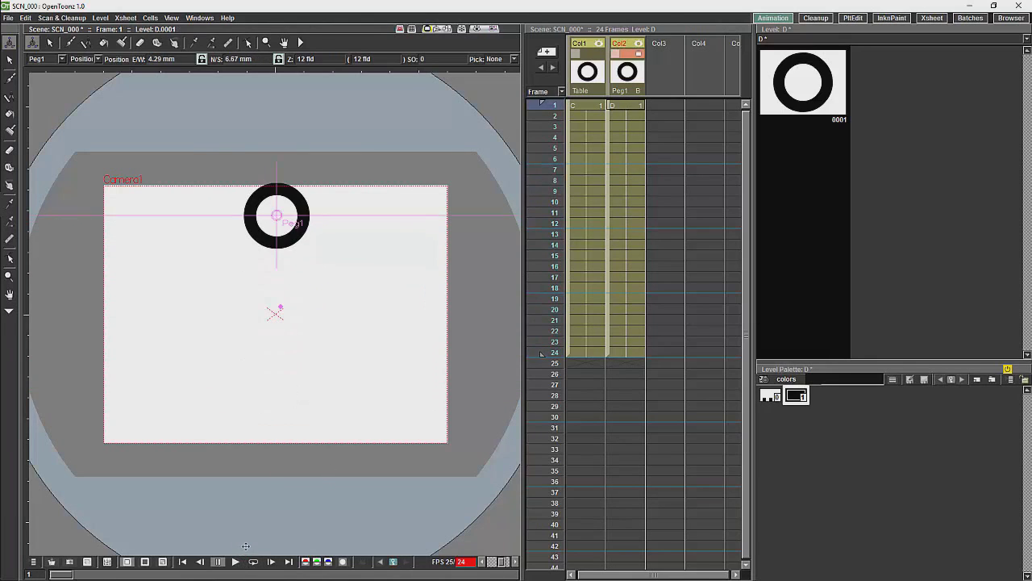